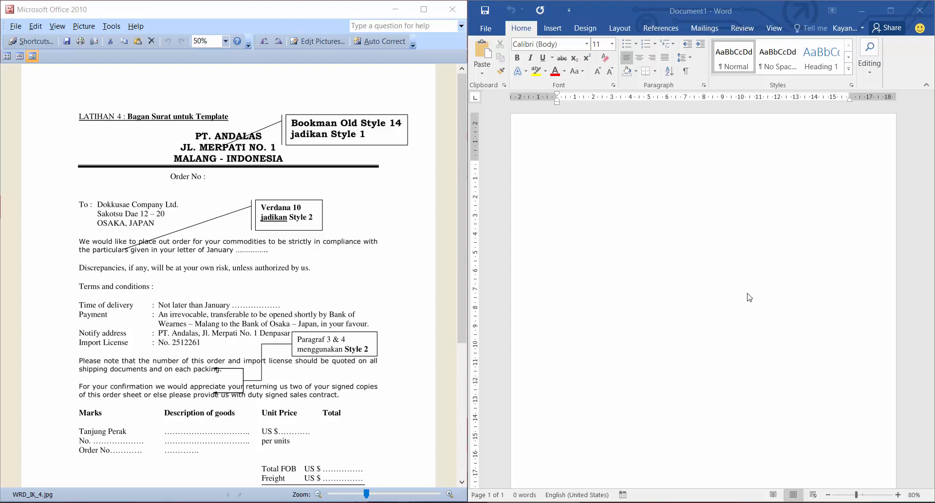
Look over the available text styles and read the sample letter exercise from its heading through the closing instructions.
{"action": "left_click", "coordinate": [850, 73]}
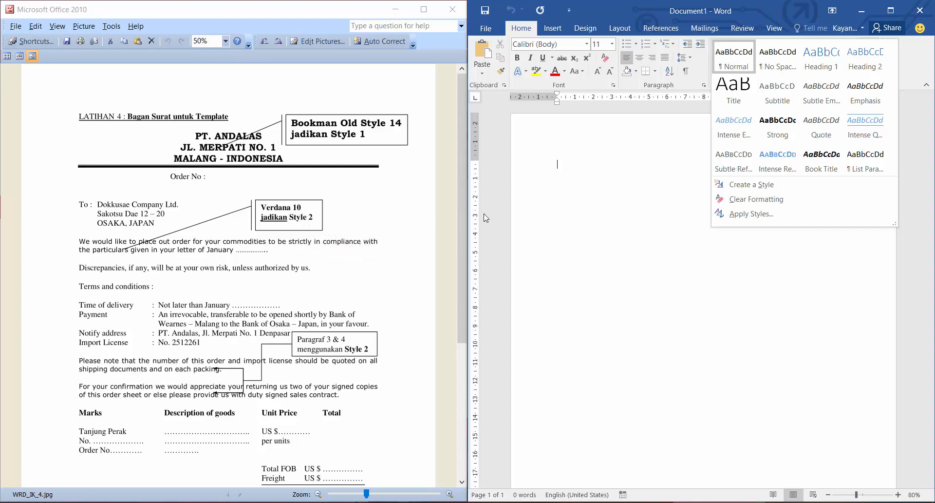
{"action": "left_click", "coordinate": [654, 170]}
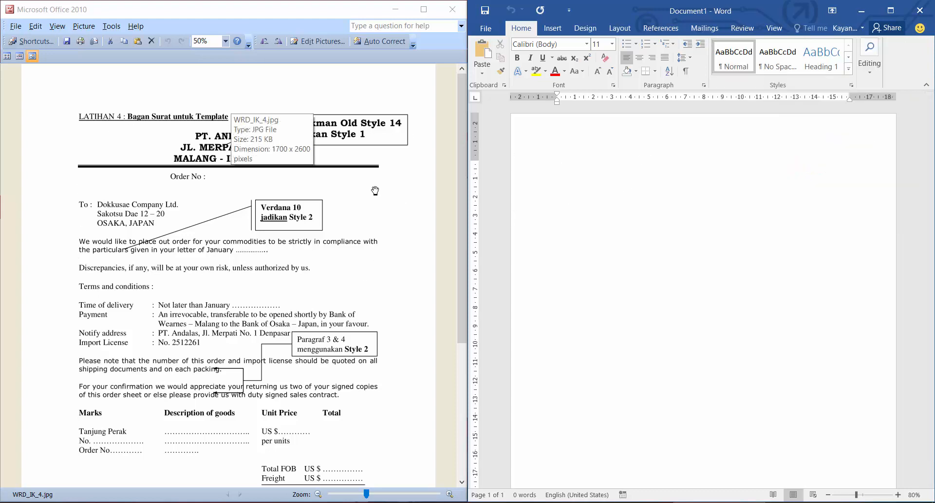
{"action": "scroll", "coordinate": [263, 292], "scroll_direction": "down", "scroll_amount": 3}
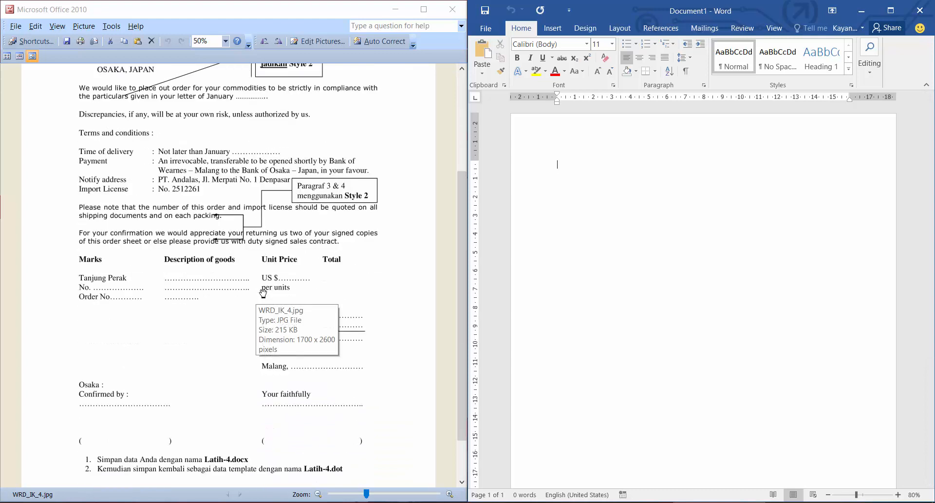
{"action": "scroll", "coordinate": [263, 292], "scroll_direction": "down", "scroll_amount": 1}
{"action": "scroll", "coordinate": [262, 292], "scroll_direction": "up", "scroll_amount": 4}
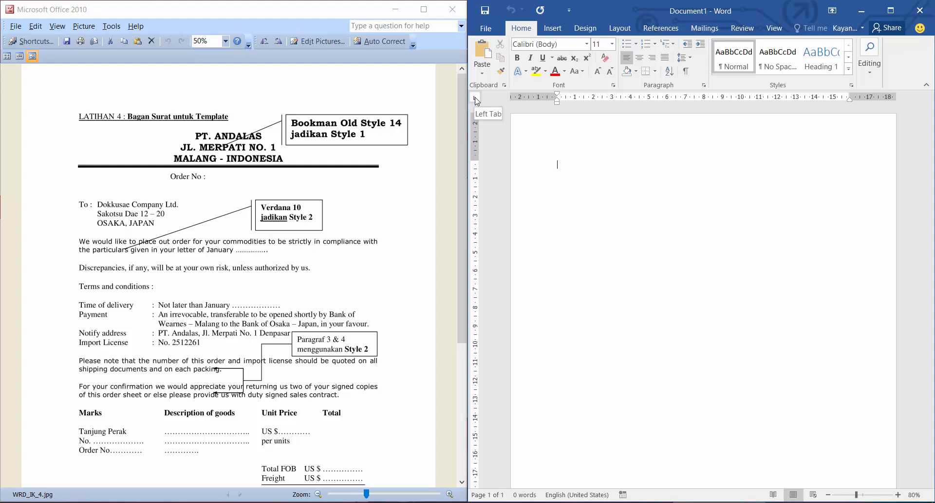
{"action": "left_click", "coordinate": [258, 299]}
{"action": "scroll", "coordinate": [260, 345], "scroll_direction": "down", "scroll_amount": 1}
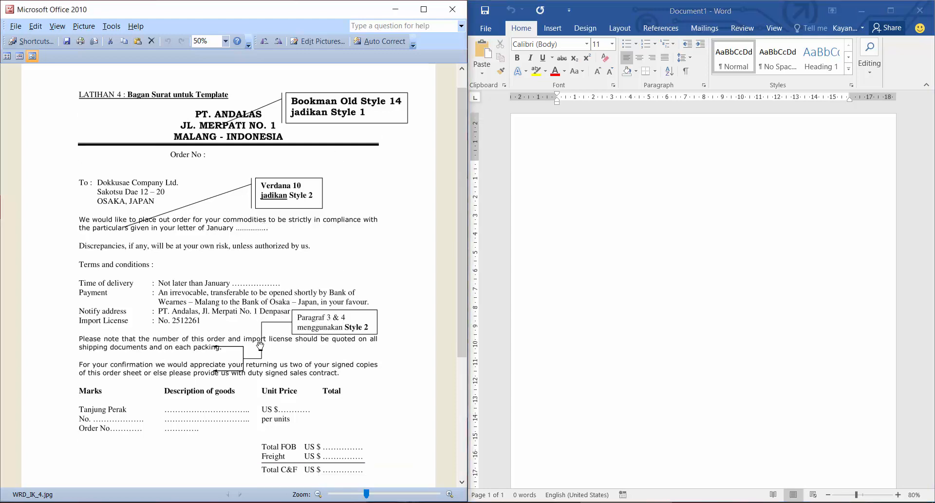
{"action": "scroll", "coordinate": [261, 345], "scroll_direction": "down", "scroll_amount": 2}
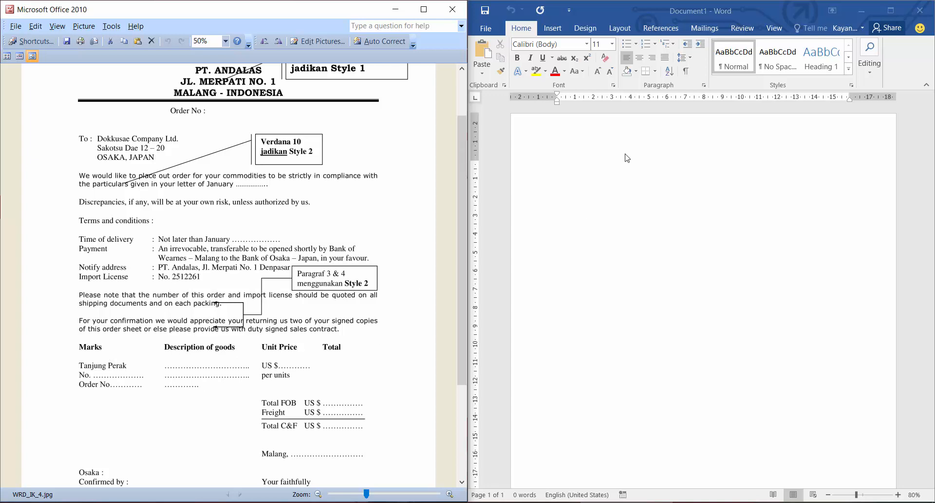
{"action": "left_click", "coordinate": [587, 194]}
{"action": "scroll", "coordinate": [312, 246], "scroll_direction": "up", "scroll_amount": 2}
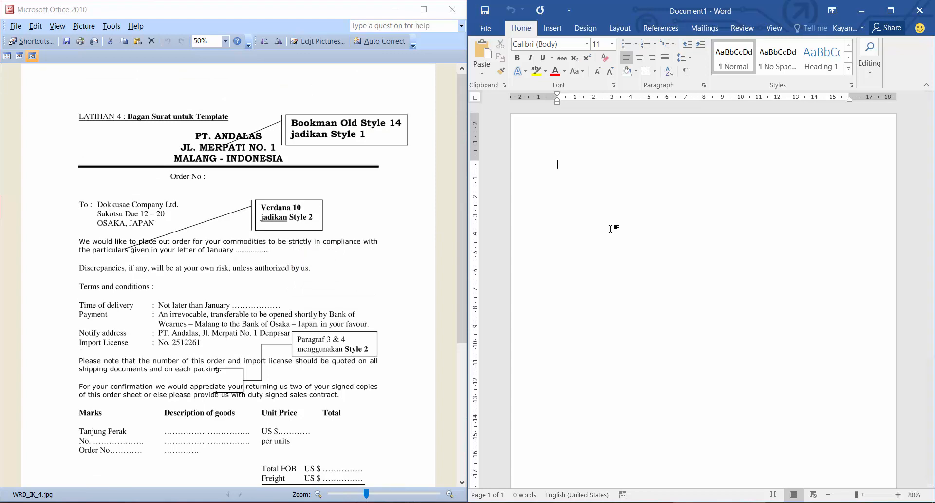
Enter the word Nama and try out the default tab spacing after it.
{"action": "type", "text": "Nama"}
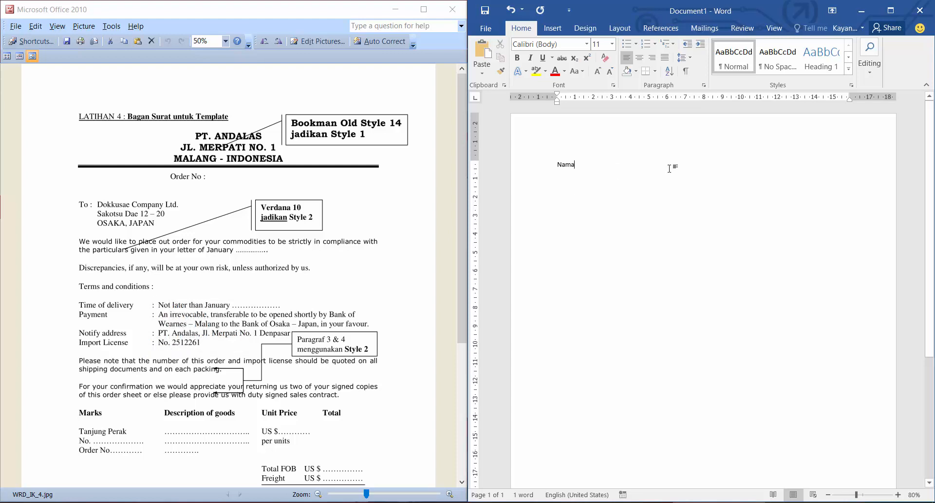
{"action": "key", "text": "Tab"}
{"action": "key", "text": "Tab"}
{"action": "key", "text": "Tab"}
{"action": "key", "text": "Tab"}
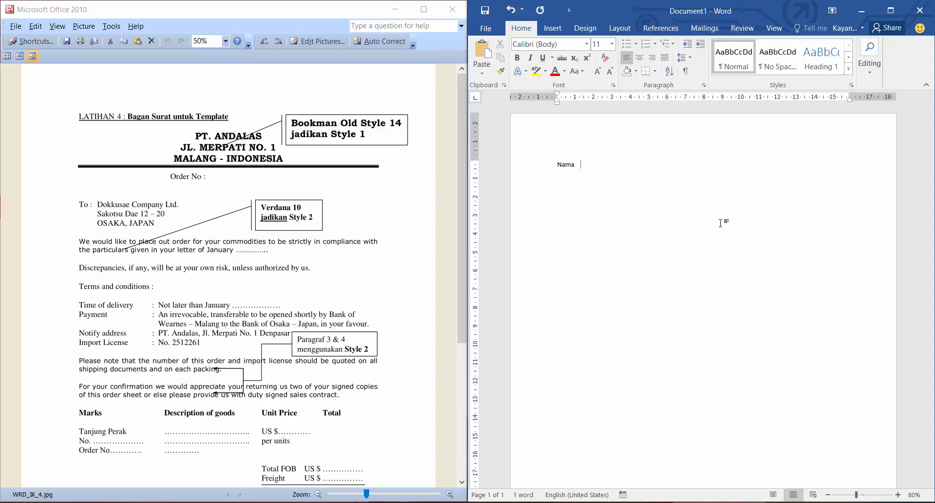
Open Notepad, place its window below the document text, and note the tab distance 1.27 cm.
{"action": "key", "text": "super+r"}
{"action": "type", "text": "notepad"}
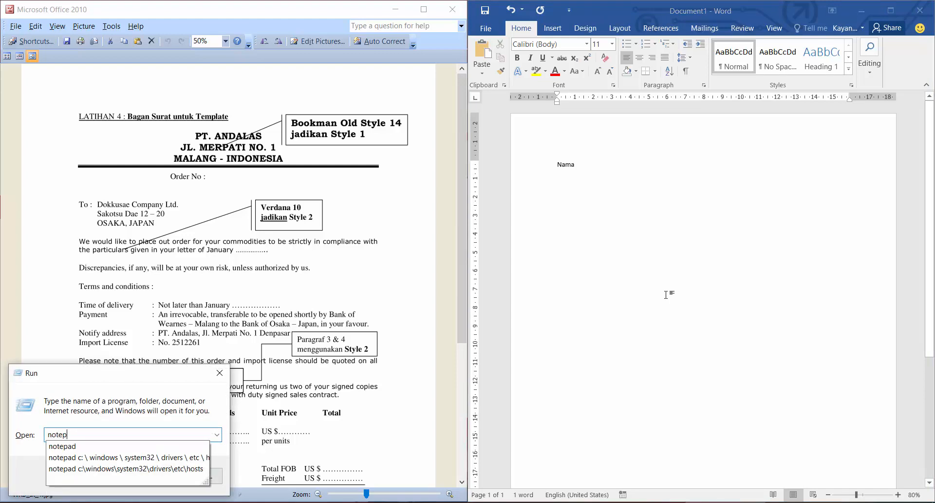
{"action": "key", "text": "Return"}
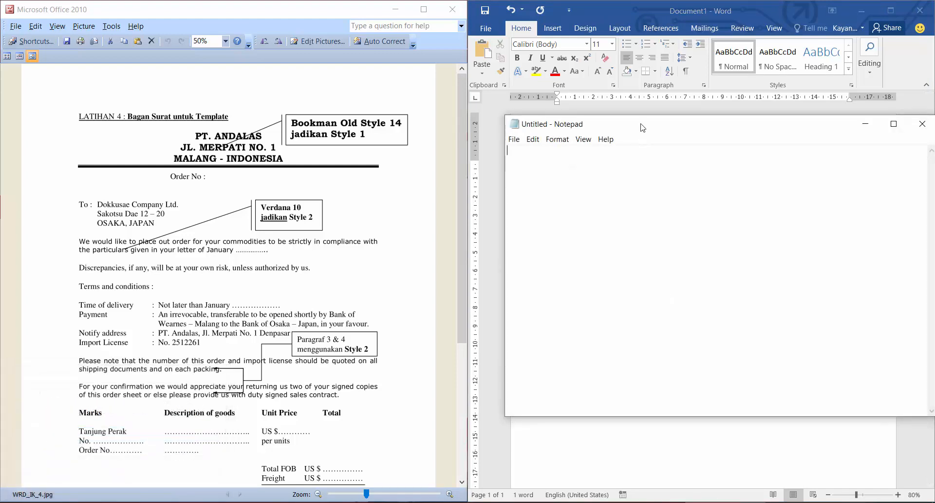
{"action": "left_click_drag", "start_coordinate": [641, 125], "coordinate": [670, 258]}
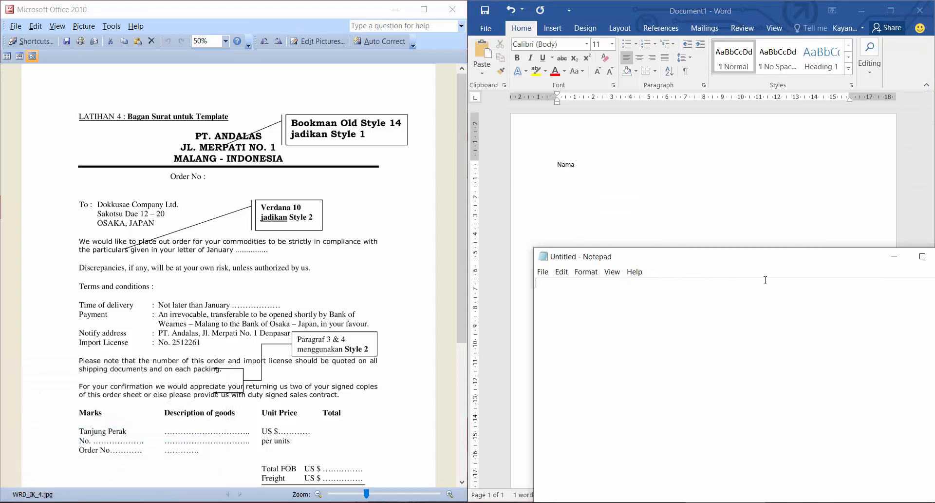
{"action": "type", "text": "1.27 cm"}
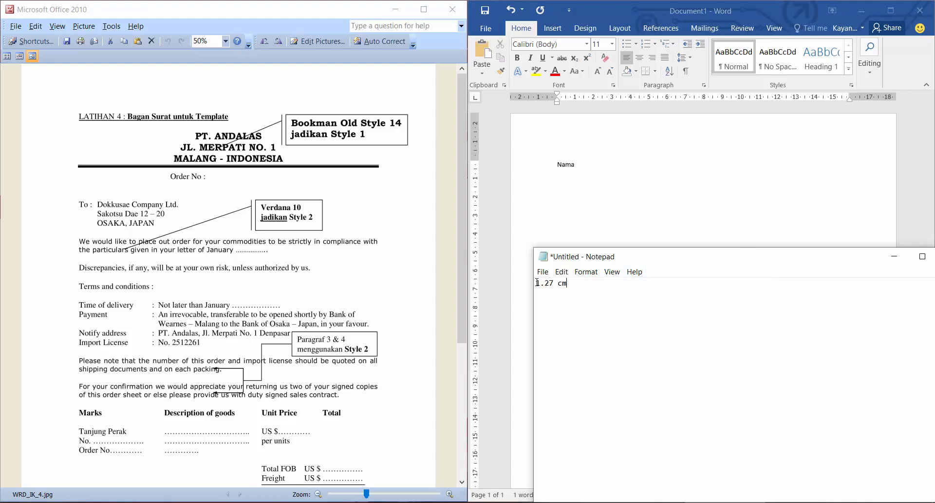
Return to Word to try one default tab after Nama, then compare it with the Notepad note.
{"action": "left_click", "coordinate": [590, 161]}
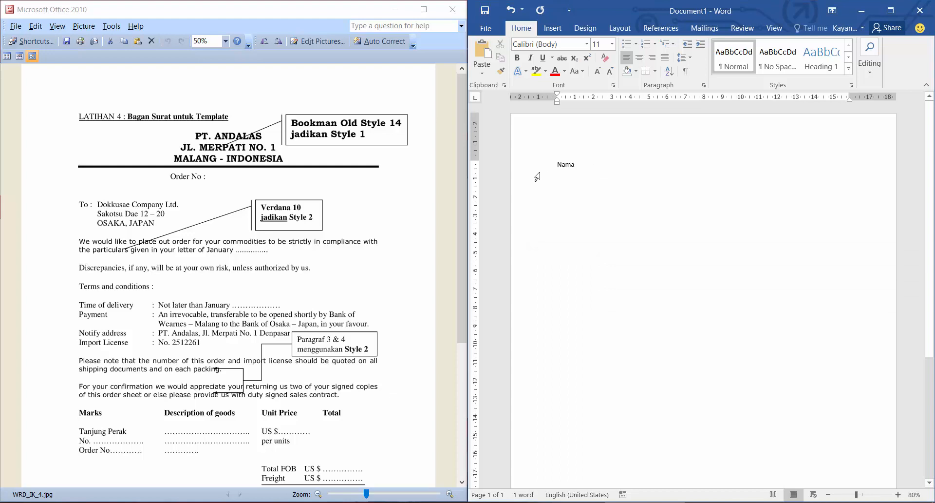
{"action": "key", "text": "Tab"}
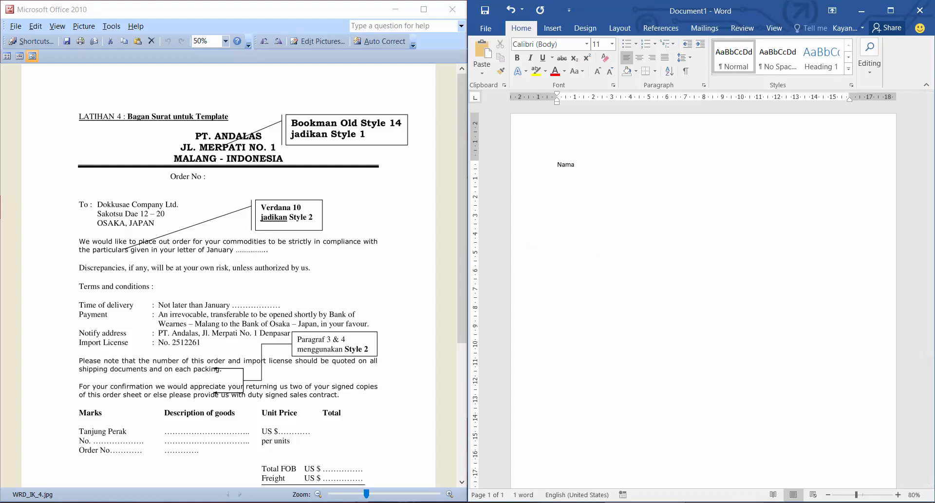
{"action": "key", "text": "alt+Tab"}
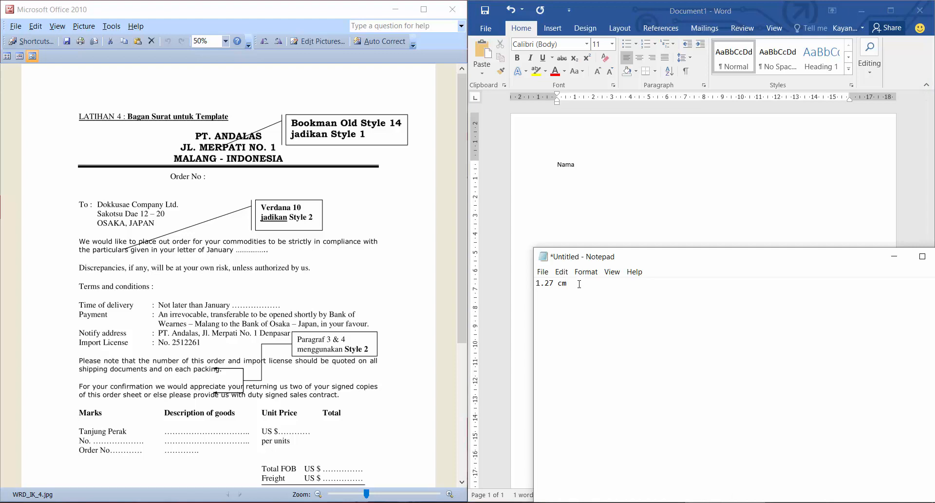
Return to Word and cycle the ruler's tab selector through its tab types back to Left Tab.
{"action": "left_click", "coordinate": [615, 155]}
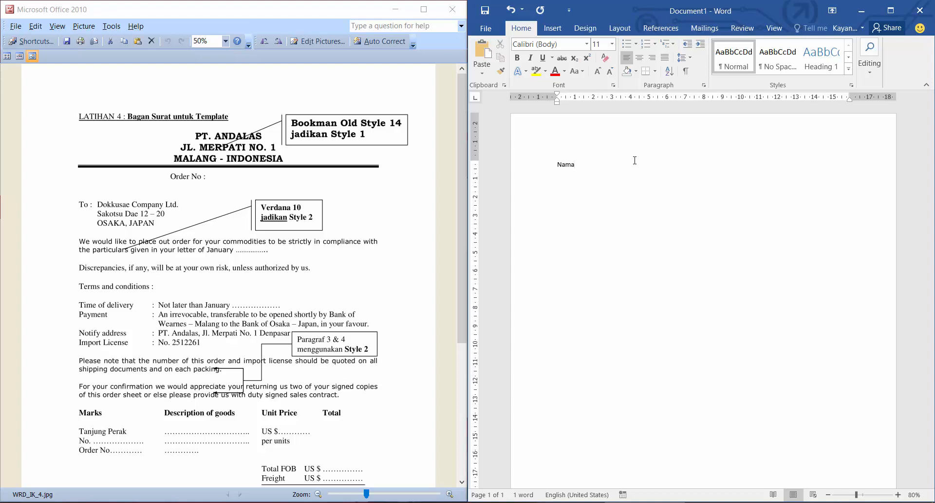
{"action": "left_click", "coordinate": [477, 98]}
{"action": "left_click", "coordinate": [476, 98]}
{"action": "left_click", "coordinate": [477, 99]}
{"action": "left_click", "coordinate": [478, 100]}
{"action": "left_click", "coordinate": [477, 99]}
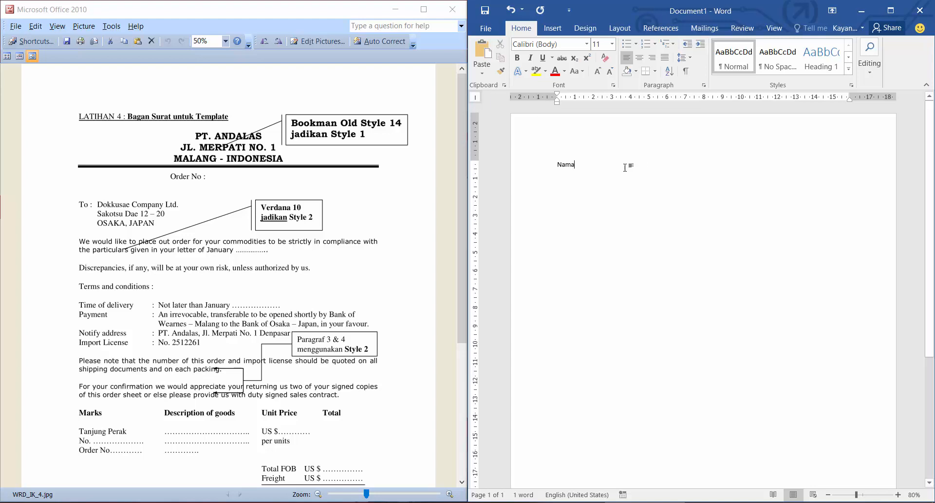
{"action": "left_click", "coordinate": [475, 96]}
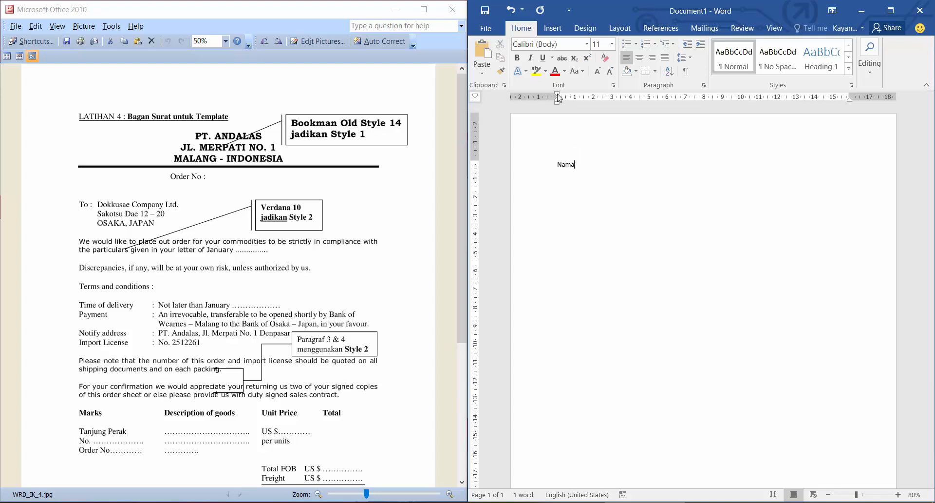
{"action": "left_click", "coordinate": [476, 98]}
{"action": "left_click", "coordinate": [476, 99]}
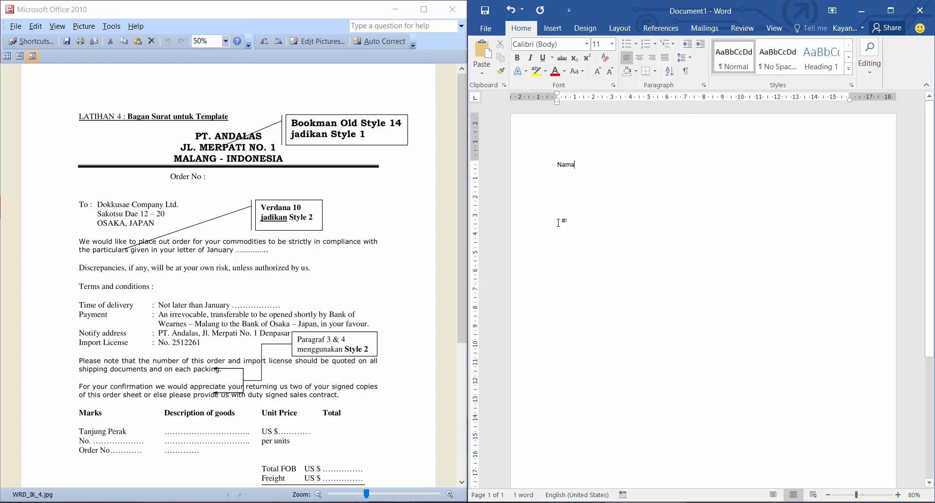
Replace Nama with Time of delivery, set a left tab stop at 4 cm, and align a colon to it.
{"action": "key", "text": "shift+Home"}
{"action": "type", "text": "Time of"}
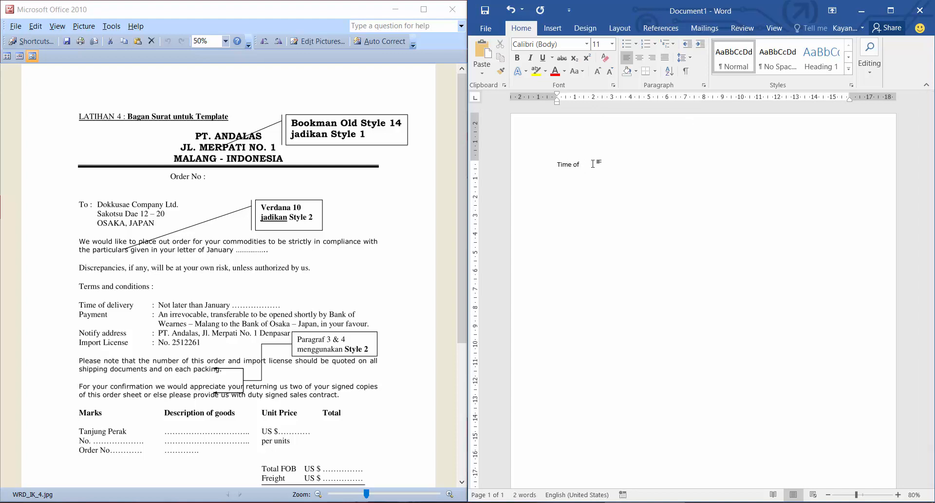
{"action": "type", "text": " delivery"}
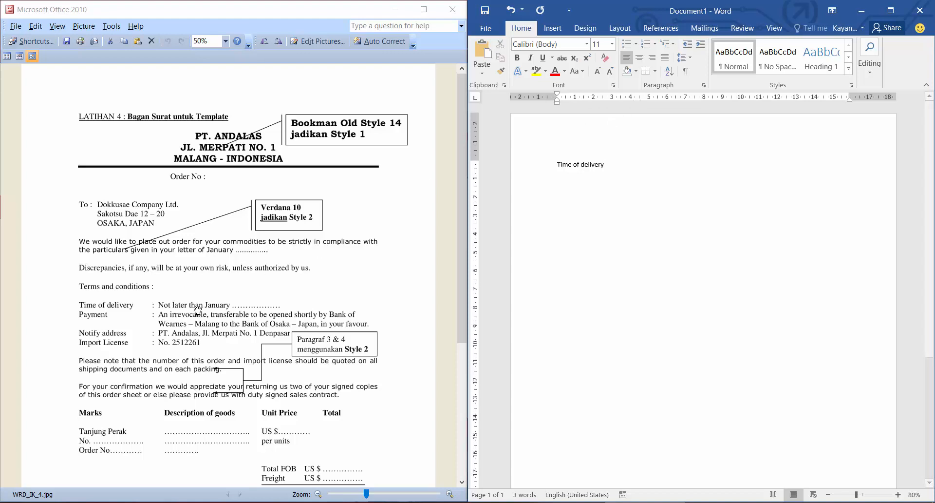
{"action": "left_click", "coordinate": [631, 98]}
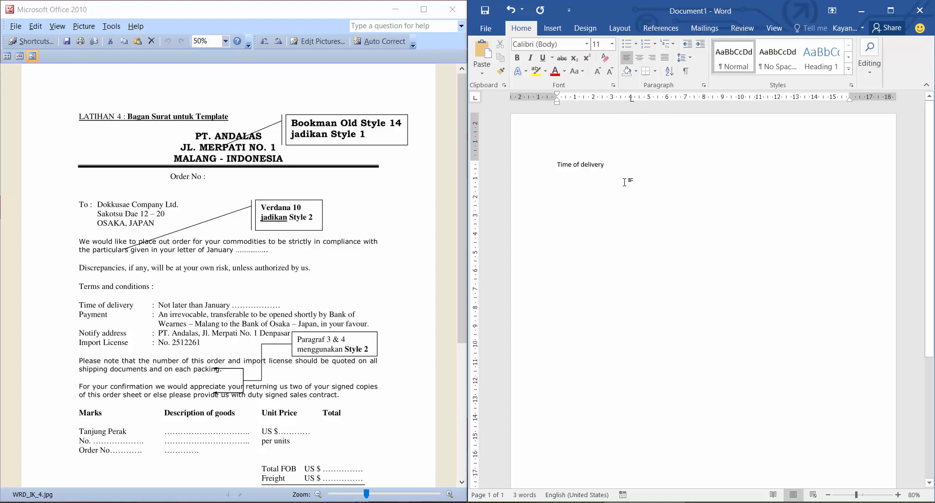
{"action": "key", "text": "Tab"}
{"action": "type", "text": ":"}
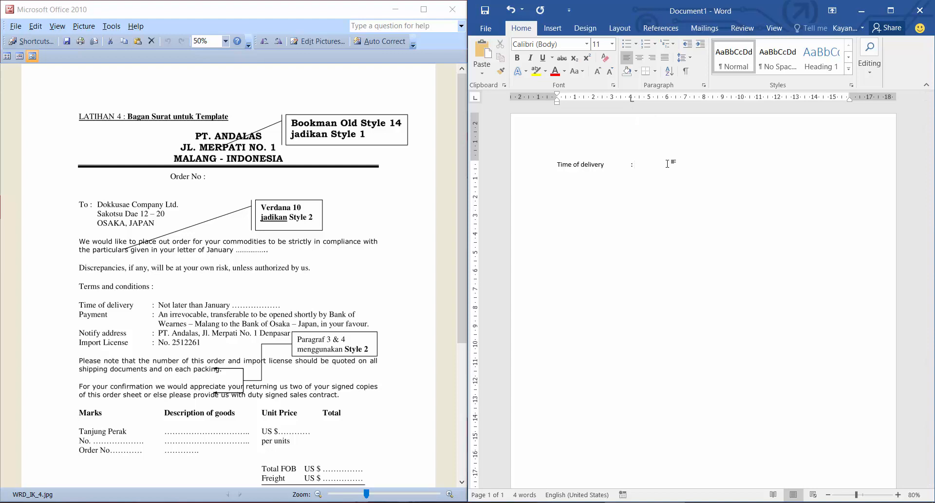
{"action": "type", "text": " Not later than Janua "}
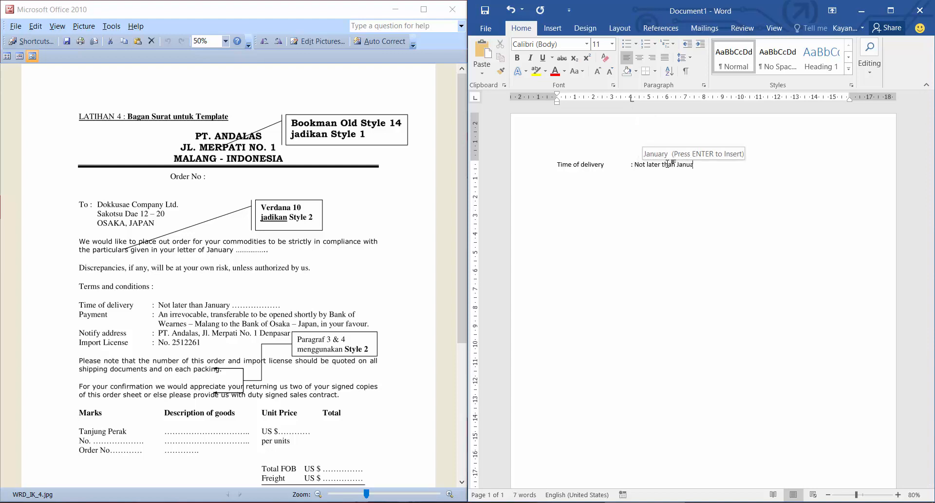
{"action": "type", "text": "y"}
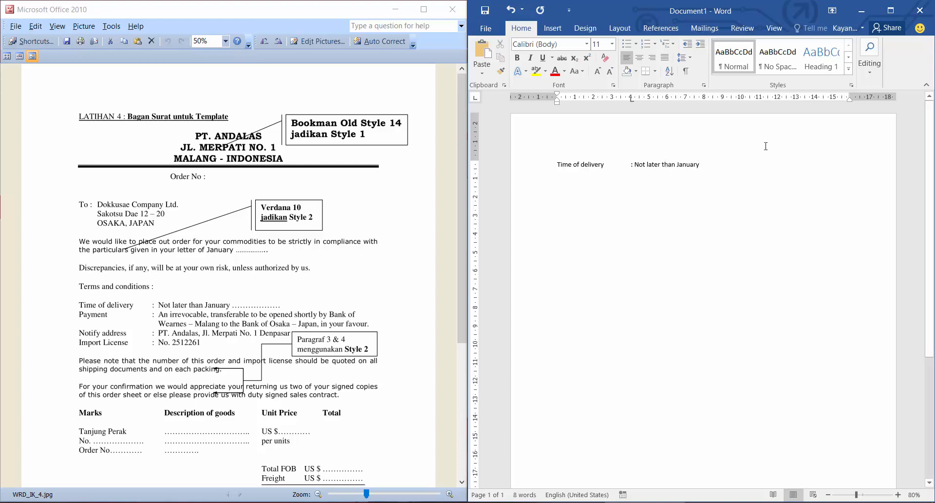
Complete the Time of delivery line with Not later than January after the colon.
{"action": "mouse_move", "coordinate": [632, 101]}
{"action": "left_mouse_down"}
{"action": "mouse_move", "coordinate": [644, 102]}
{"action": "mouse_move", "coordinate": [612, 102]}
{"action": "mouse_move", "coordinate": [709, 101]}
{"action": "mouse_move", "coordinate": [618, 102]}
{"action": "mouse_move", "coordinate": [632, 102]}
{"action": "left_mouse_up"}
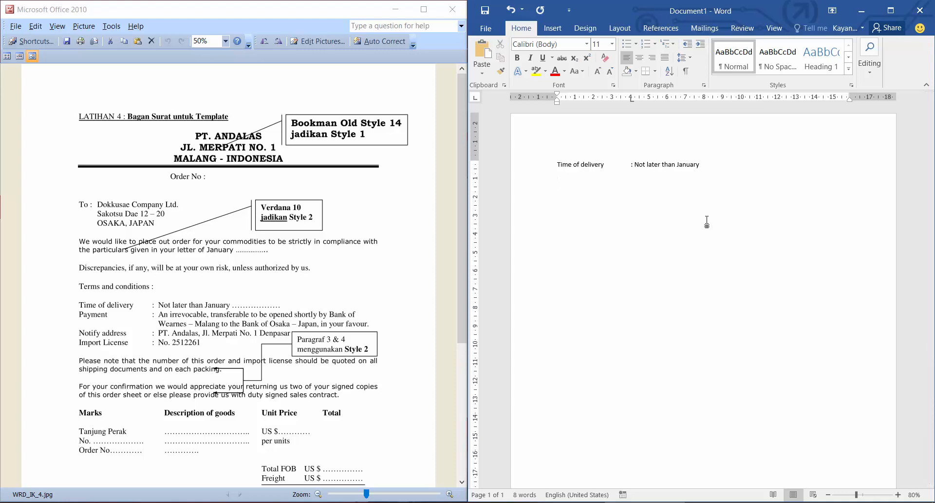
Add a Payment line below with its colon aligned to the 4 cm tab stop.
{"action": "type", "text": "Payment"}
{"action": "key", "text": "Tab"}
{"action": "key", "text": "Tab"}
{"action": "type", "text": ":"}
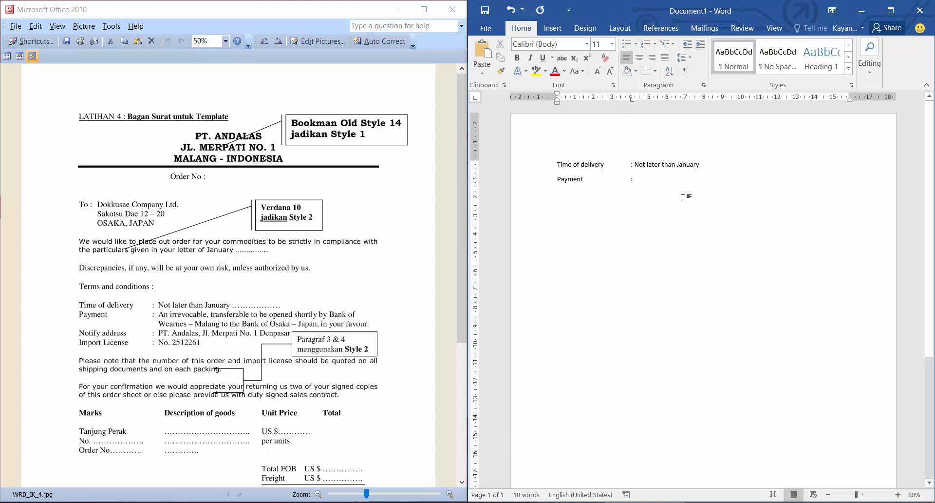
On a new line, replace the 4 cm tab stop with left tab stops at 3, 8 and 11 cm.
{"action": "key", "text": "Tab"}
{"action": "left_click_drag", "start_coordinate": [631, 100], "coordinate": [626, 120]}
{"action": "left_click_drag", "start_coordinate": [612, 100], "coordinate": [614, 101]}
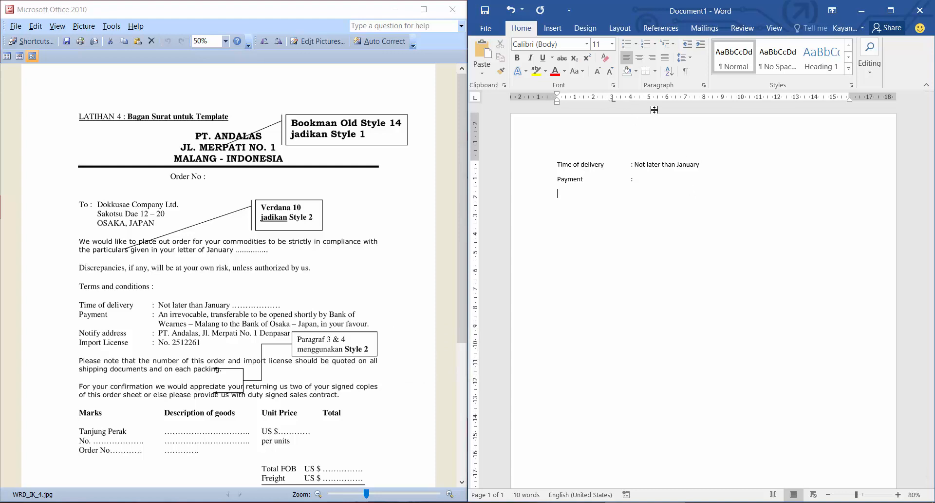
{"action": "left_click", "coordinate": [705, 100]}
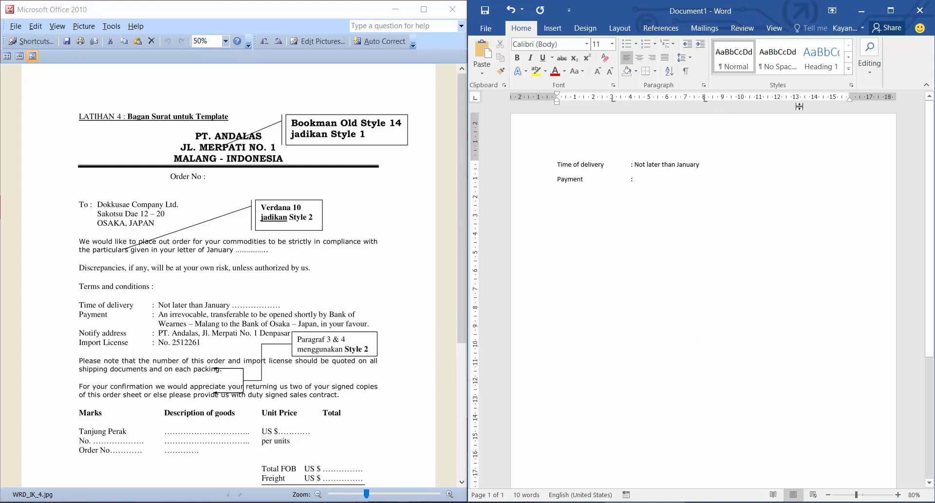
{"action": "left_click", "coordinate": [760, 100]}
Enter Ini tiga, ini 8 and ini 11, each aligned to one of the three tab stops.
{"action": "key", "text": "Tab"}
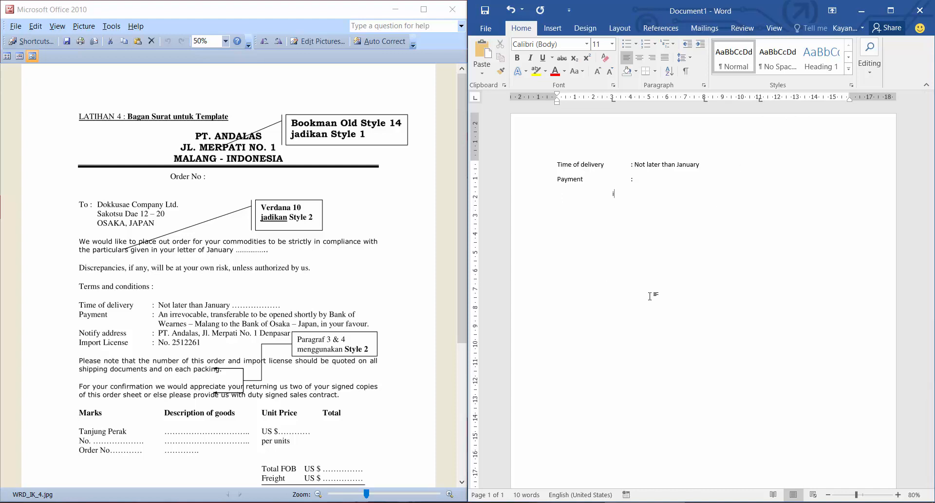
{"action": "type", "text": "Ini tiga\tini 8\tini 11"}
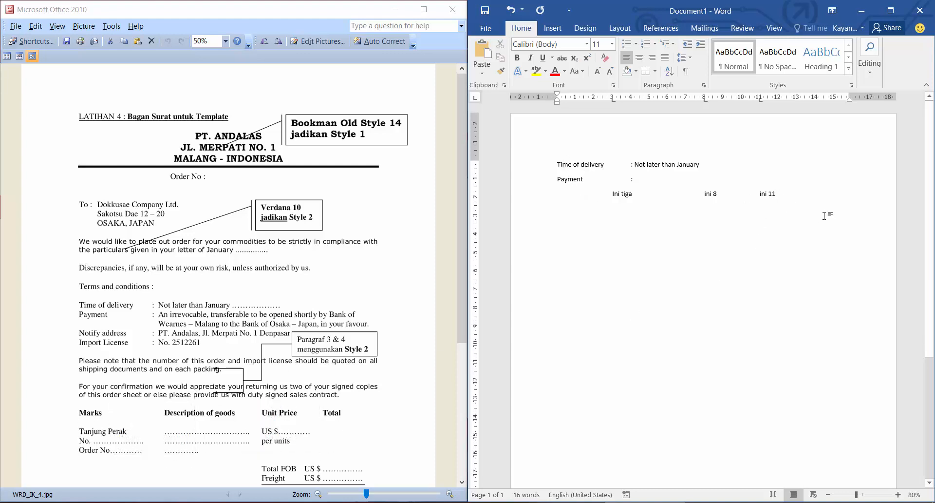
Delete all the practice text and enter PT. ANDALAS as a centred heading line.
{"action": "left_click_drag", "start_coordinate": [827, 216], "coordinate": [544, 162]}
{"action": "key", "text": "Delete"}
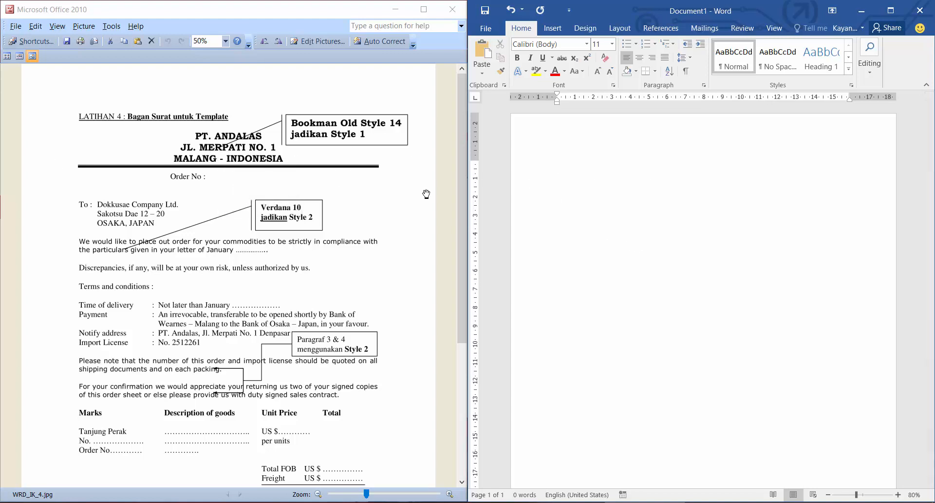
{"action": "key", "text": "ctrl+e"}
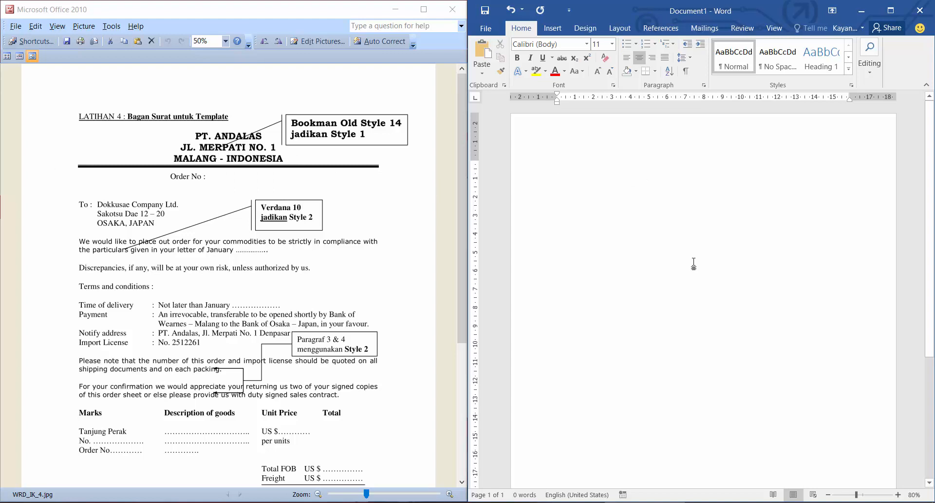
{"action": "type", "text": "PT"}
{"action": "key", "text": "BackSpace"}
{"action": "type", "text": ". ANDALAS"}
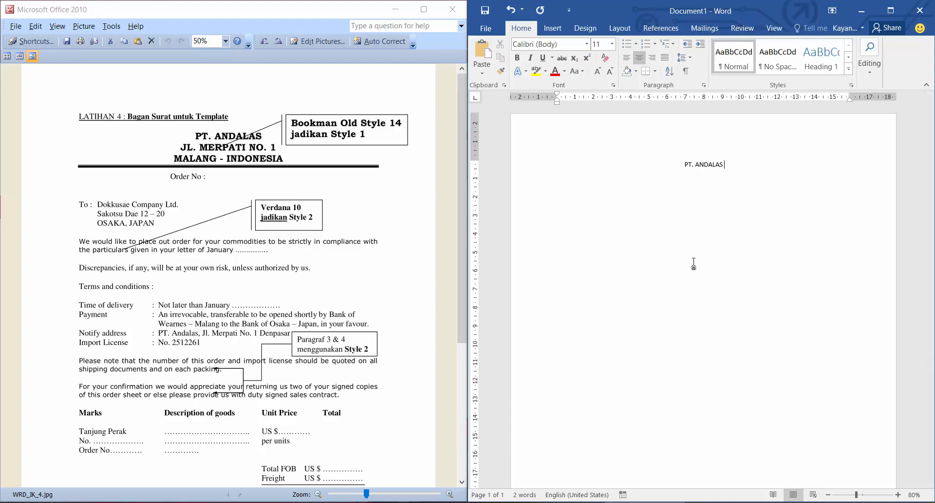
{"action": "type", "text": " JL. MERPATI NO 1"}
Add the company's street address and its city and country as two more centred heading lines, following the sample letter.
{"action": "key", "text": "Return"}
{"action": "key", "text": "ctrl+l"}
{"action": "key", "text": "ctrl+e"}
{"action": "key", "text": "Return"}
{"action": "type", "text": "MALANG - INDONESIA"}
Set the font of the three heading lines to Bookman Old Style.
{"action": "left_click_drag", "start_coordinate": [752, 180], "coordinate": [634, 162]}
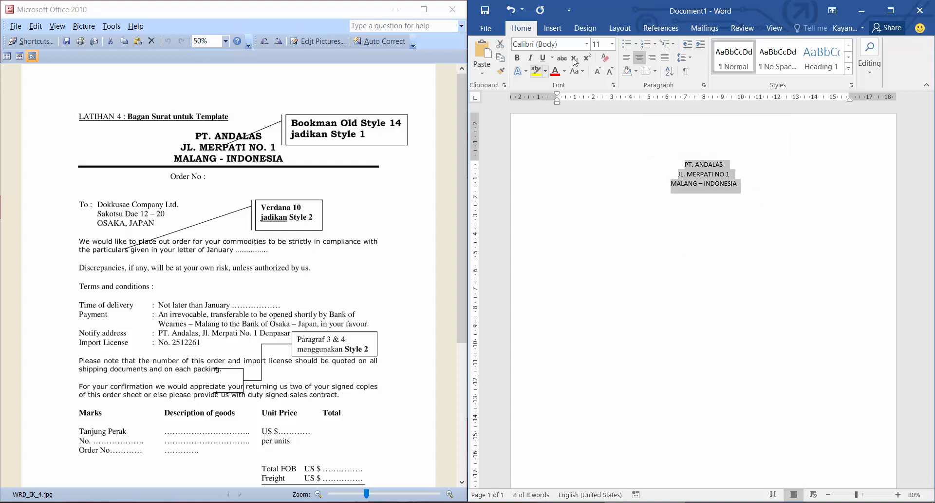
{"action": "type", "text": "Bookman Old Style"}
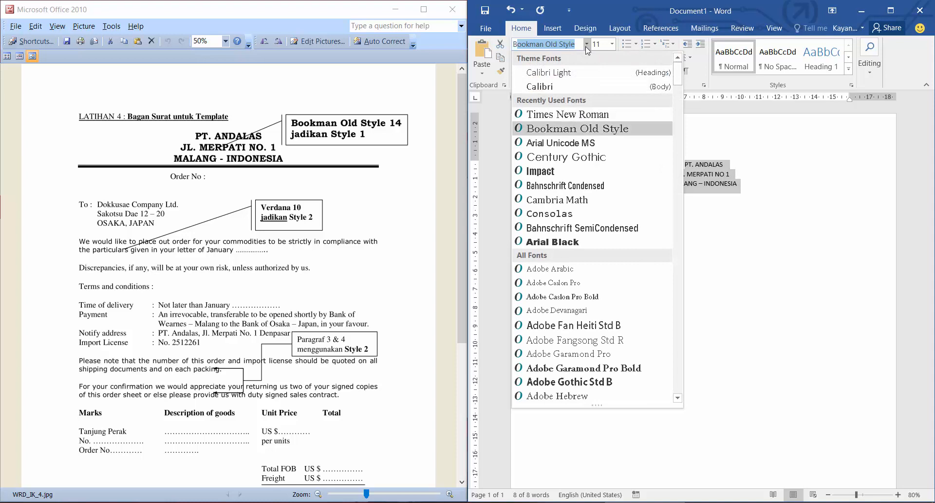
{"action": "key", "text": "Return"}
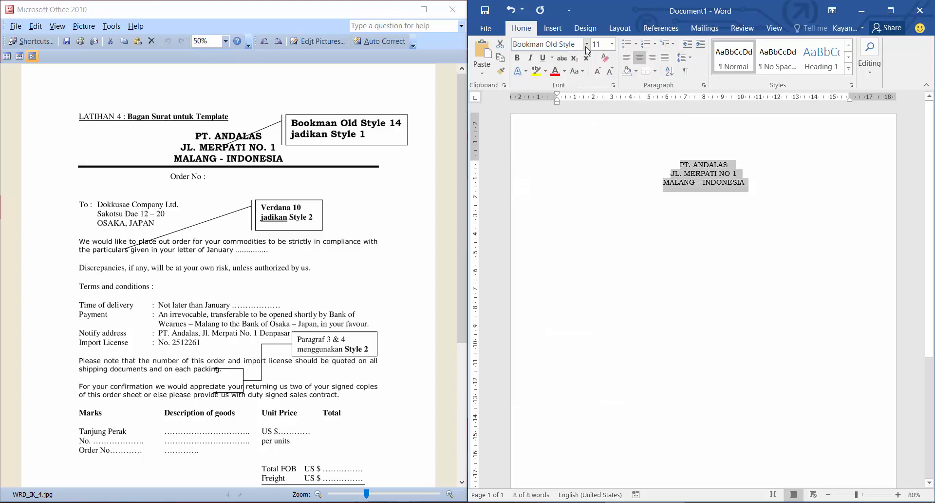
Set the three heading lines to font size 14 and make them bold.
{"action": "left_click", "coordinate": [599, 44]}
{"action": "type", "text": "14"}
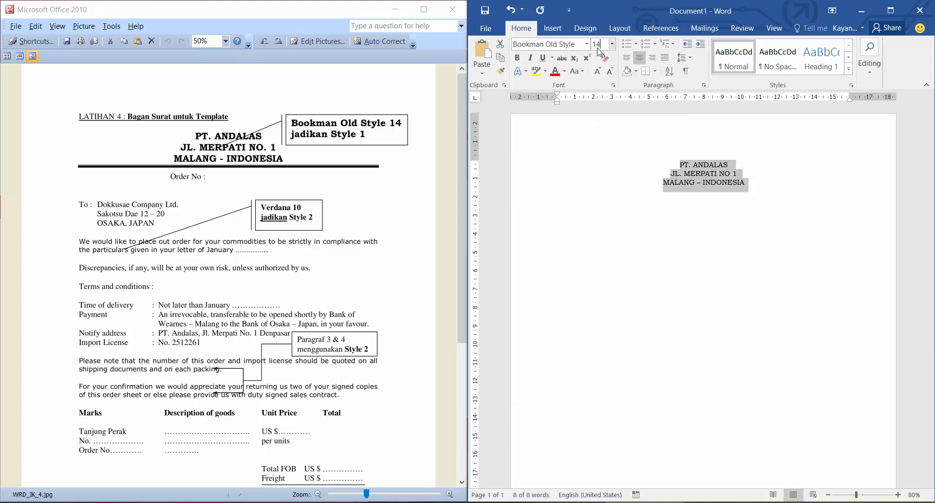
{"action": "key", "text": "Return"}
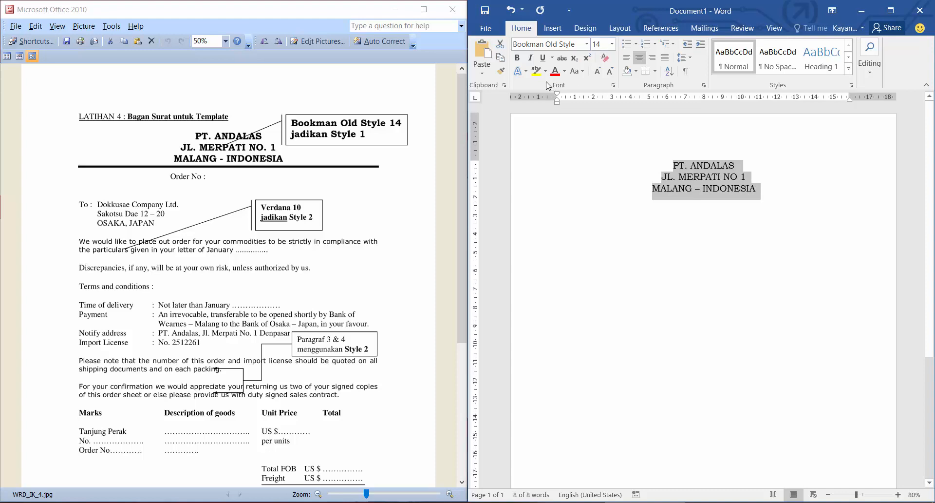
{"action": "left_click", "coordinate": [518, 58]}
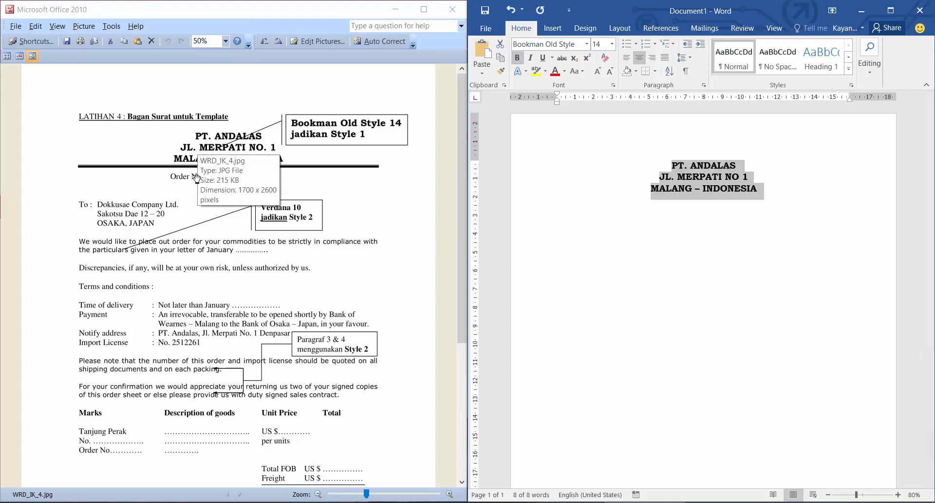
Apply a thick-and-thin double-line border, 2 ¼ pt wide, only beneath the heading paragraphs.
{"action": "left_click", "coordinate": [655, 71]}
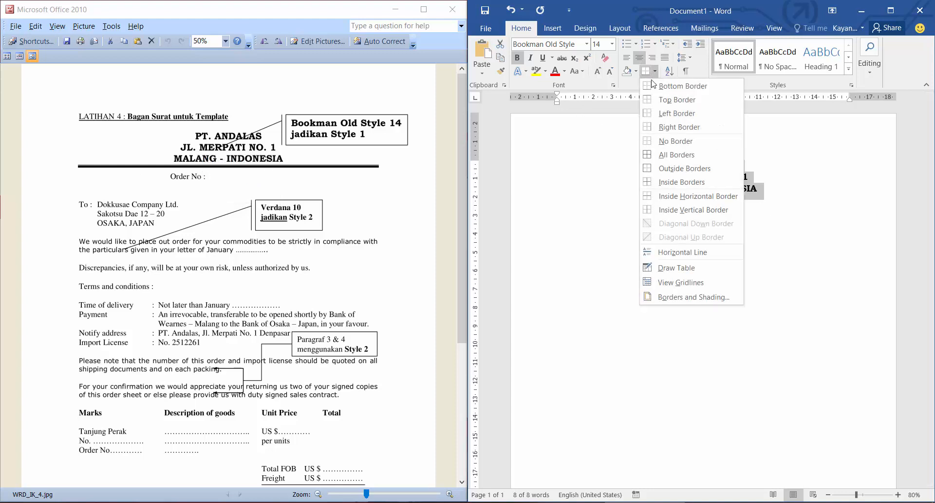
{"action": "left_click", "coordinate": [694, 297]}
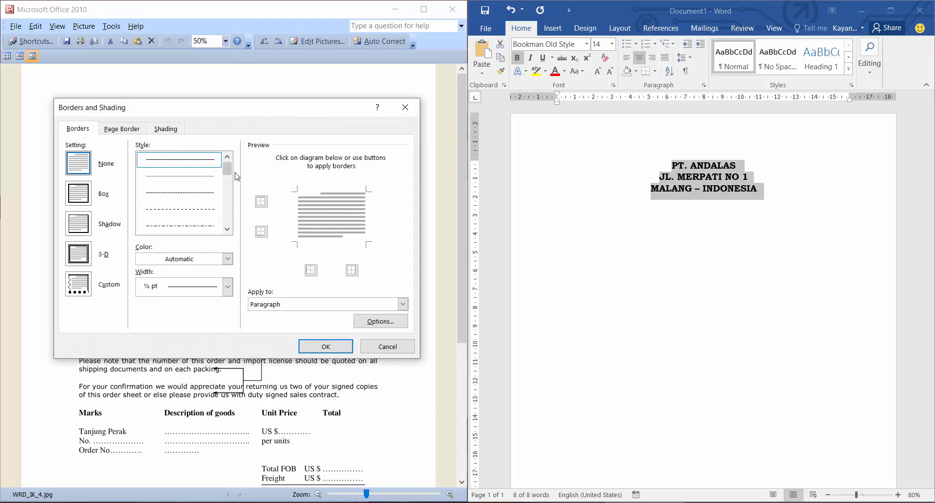
{"action": "scroll", "coordinate": [227, 171], "scroll_direction": "down", "scroll_amount": 2}
{"action": "left_click", "coordinate": [188, 225]}
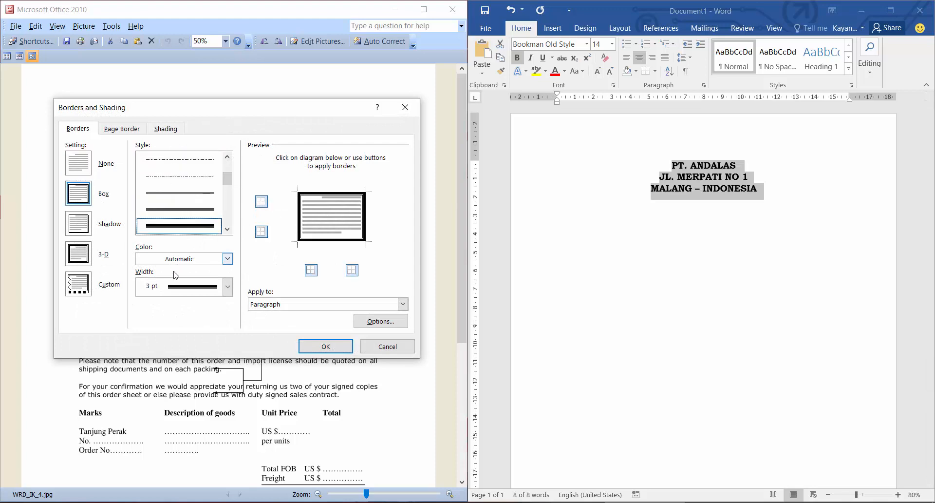
{"action": "left_click", "coordinate": [227, 287]}
{"action": "left_click", "coordinate": [180, 394]}
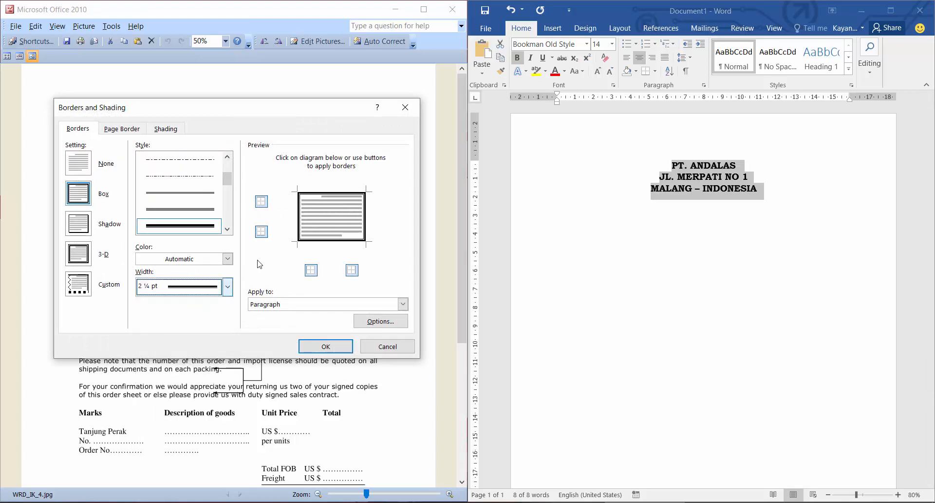
{"action": "left_click", "coordinate": [299, 211]}
{"action": "left_click", "coordinate": [320, 193]}
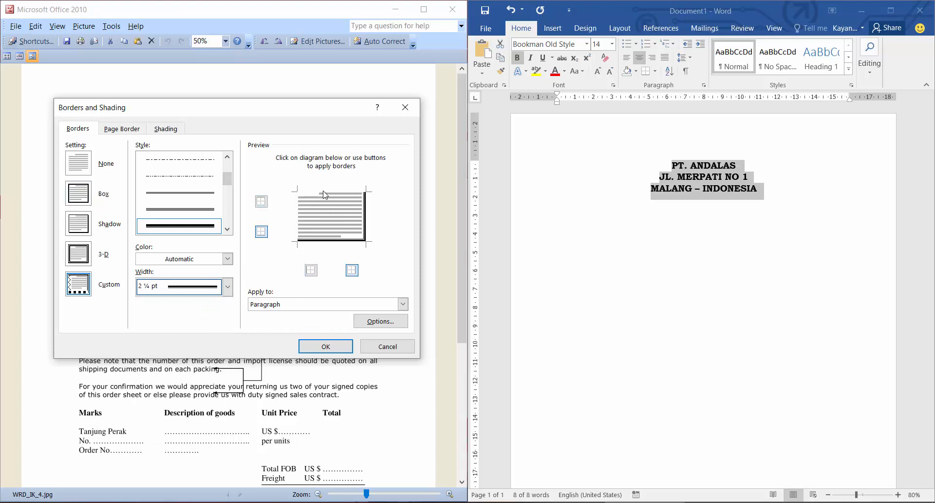
{"action": "left_click", "coordinate": [366, 223]}
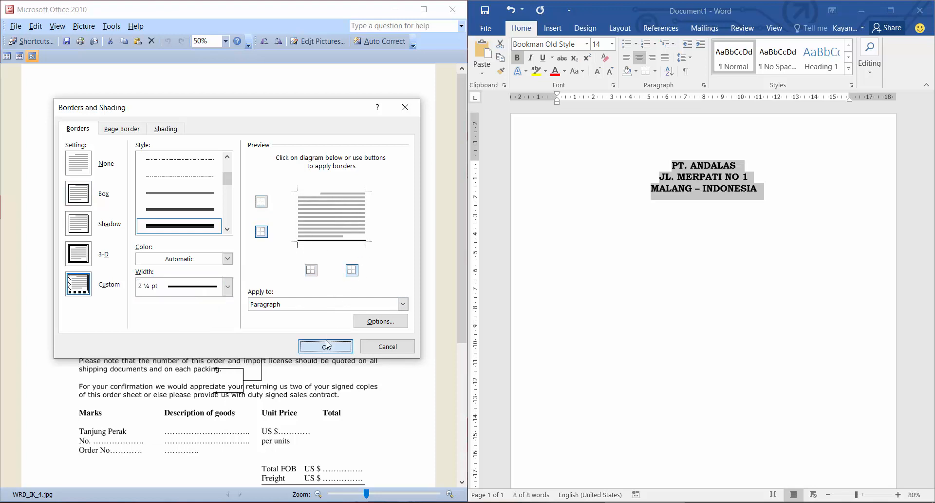
{"action": "left_click", "coordinate": [327, 345]}
Set the empty line below the letterhead rule to Times New Roman, size 12, and enter Order No : there.
{"action": "left_click", "coordinate": [577, 207]}
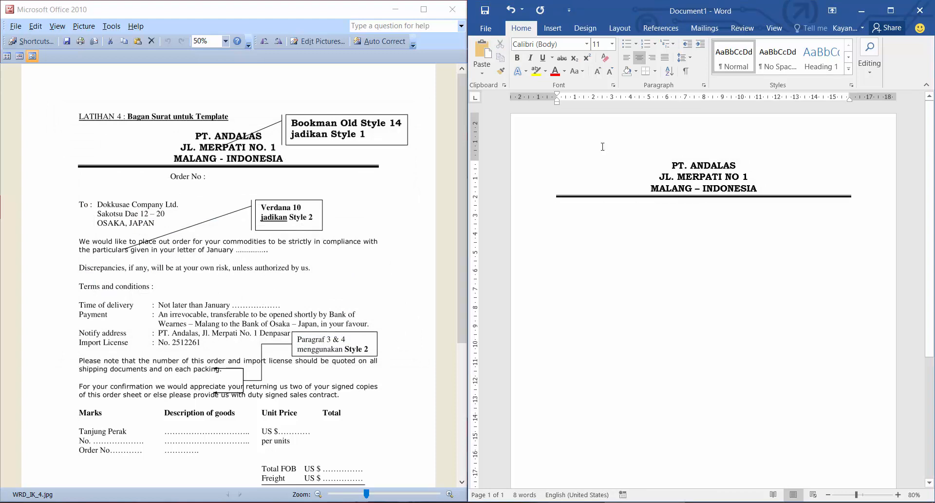
{"action": "left_click", "coordinate": [587, 44]}
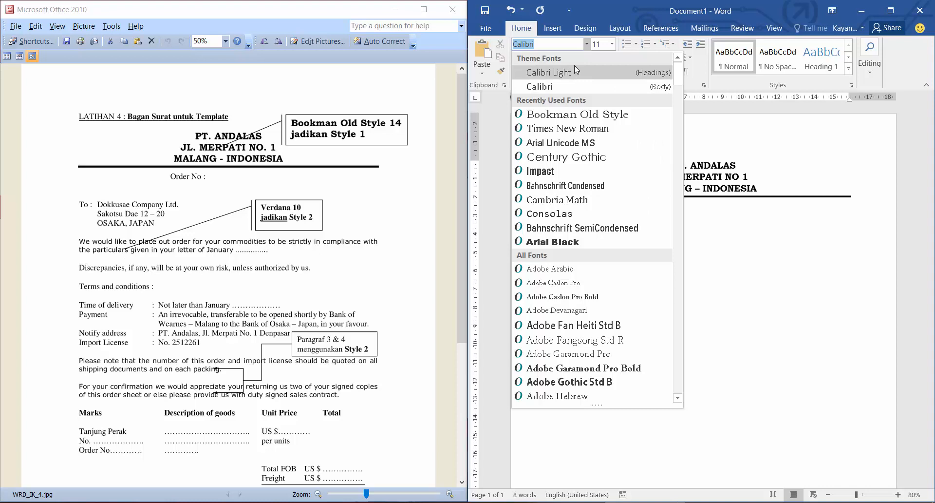
{"action": "type", "text": "Times New Roman"}
{"action": "key", "text": "Tab"}
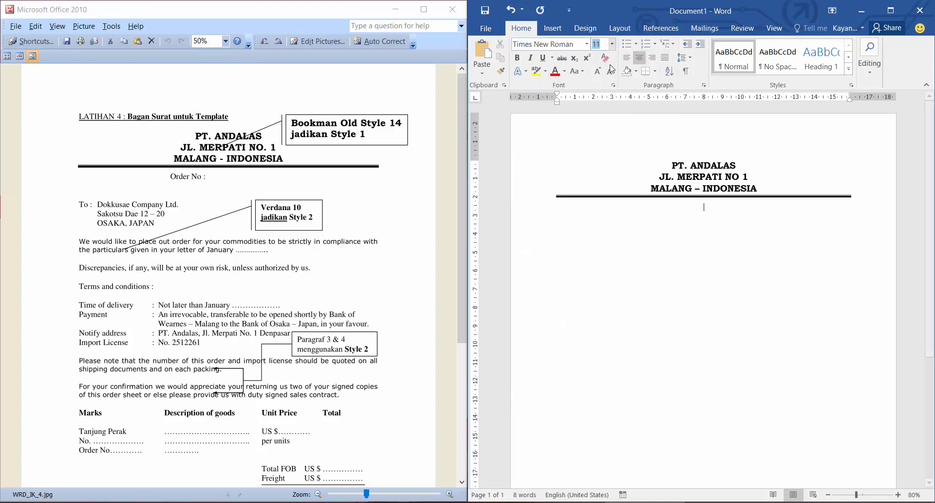
{"action": "type", "text": "12"}
{"action": "key", "text": "Return"}
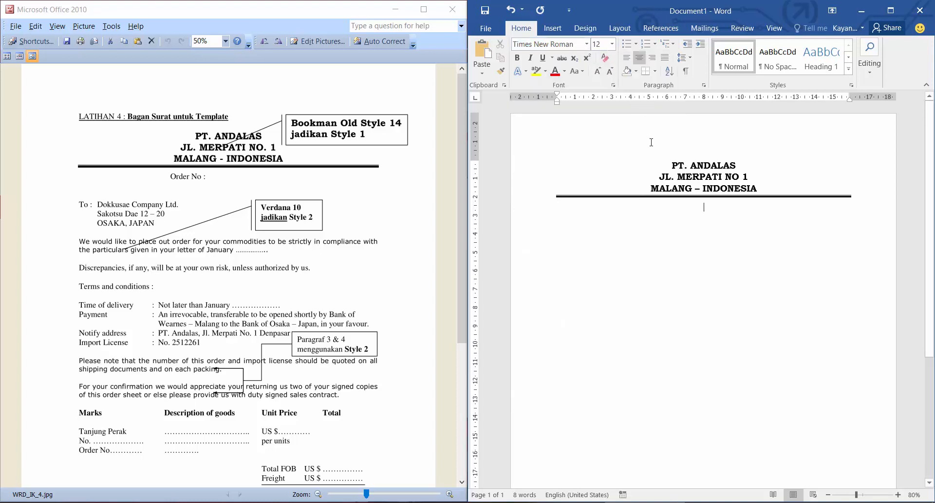
{"action": "type", "text": "Order"}
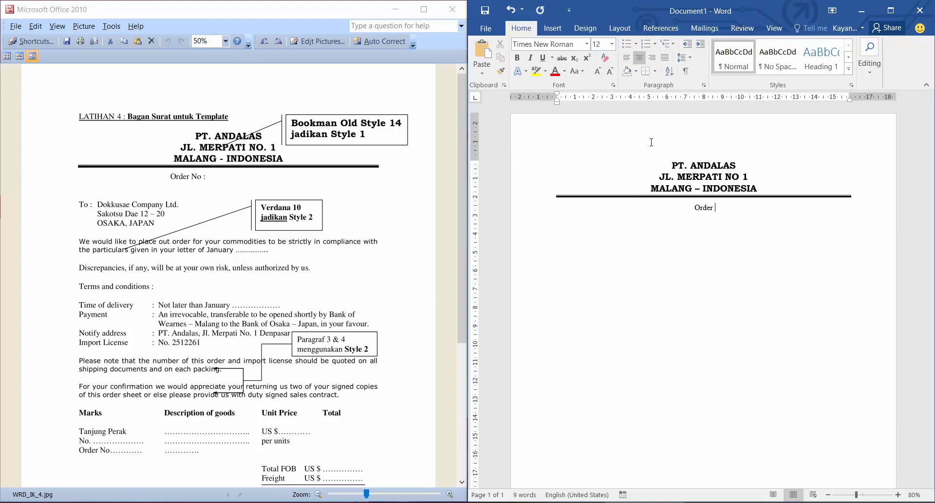
{"action": "type", "text": " No :"}
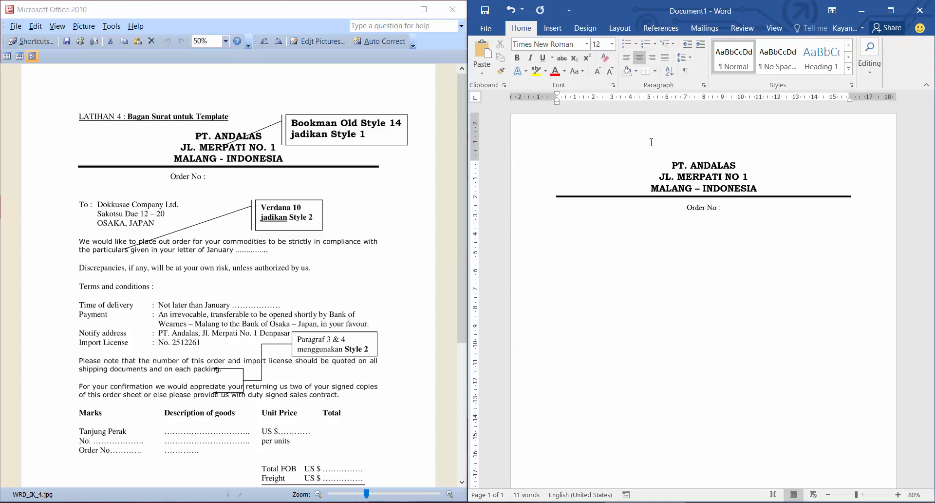
Enter To : on a new left-aligned line and add a left tab stop at about 1 cm.
{"action": "key", "text": "Return"}
{"action": "key", "text": "ctrl+l"}
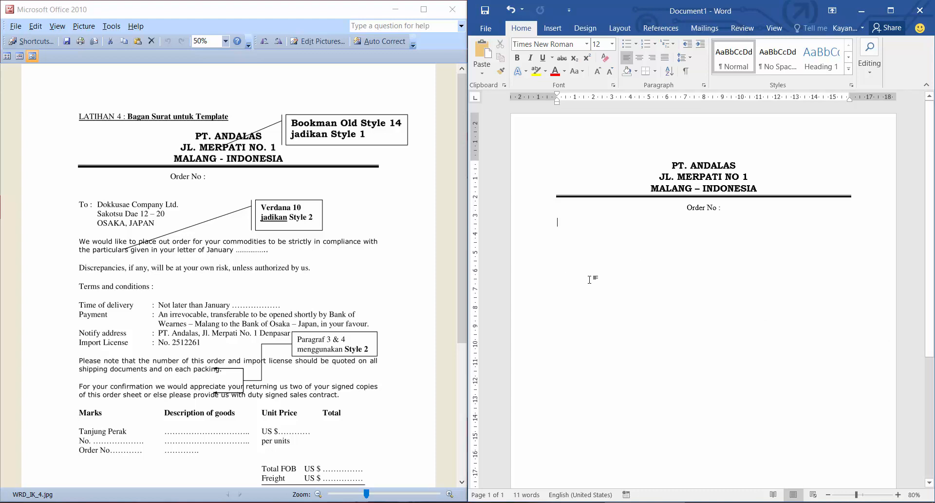
{"action": "type", "text": "To :"}
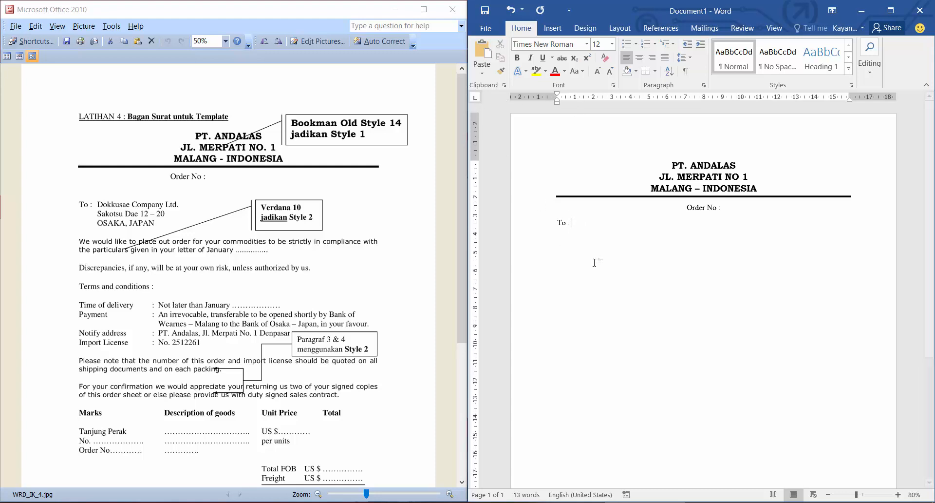
{"action": "left_click", "coordinate": [577, 99]}
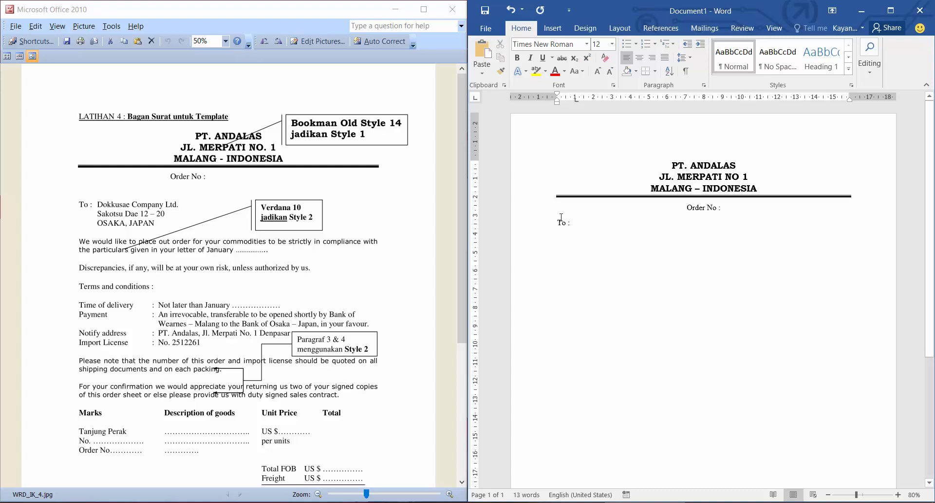
{"action": "left_click_drag", "start_coordinate": [576, 99], "coordinate": [577, 100]}
Enter the recipient Dokkusae Company Ltd. at the tab stop after To : and start a new line.
{"action": "type", "text": "Dokkus"}
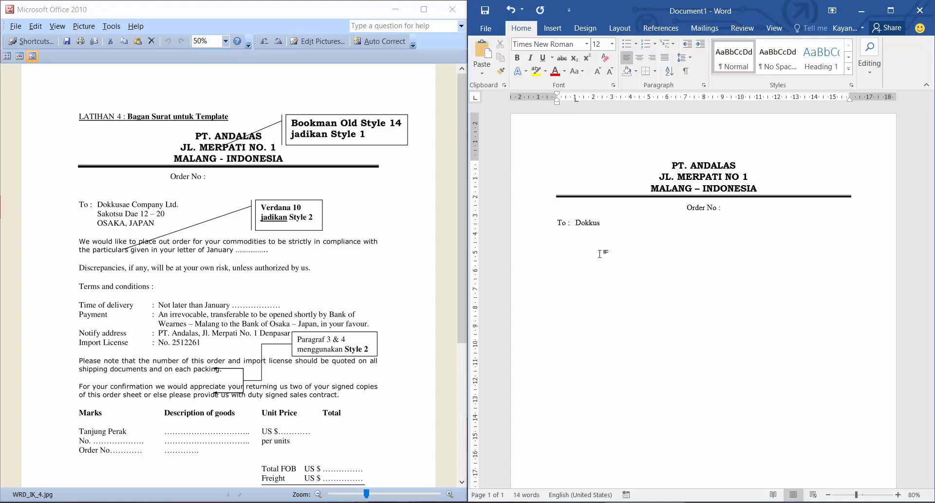
{"action": "type", "text": "ae"}
{"action": "type", "text": " COmpal"}
{"action": "type", "text": "y"}
{"action": "key", "text": "BackSpace"}
{"action": "key", "text": "BackSpace"}
{"action": "type", "text": "ny Ltd."}
{"action": "key", "text": "Return"}
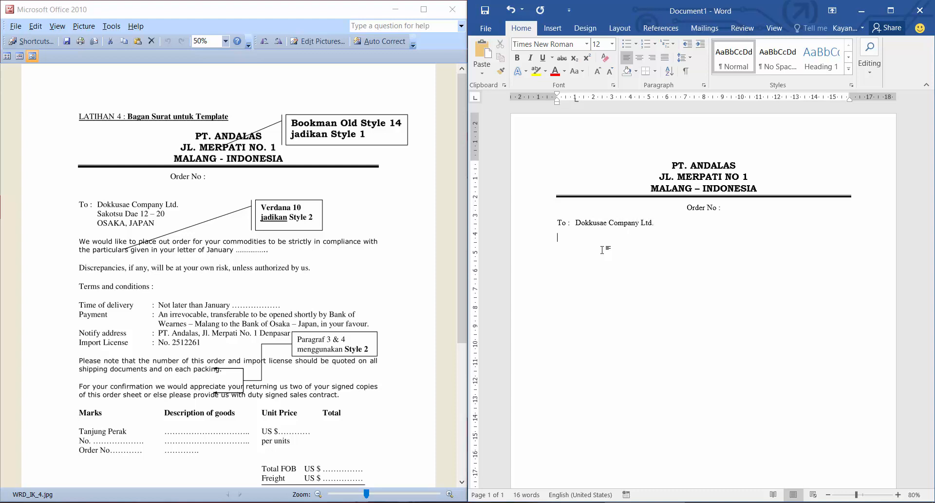
Add the recipient's street address and its city and country as two lines aligned to the tab stop, following the sample letter.
{"action": "left_click", "coordinate": [576, 97]}
{"action": "key", "text": "Tab"}
{"action": "type", "text": "So"}
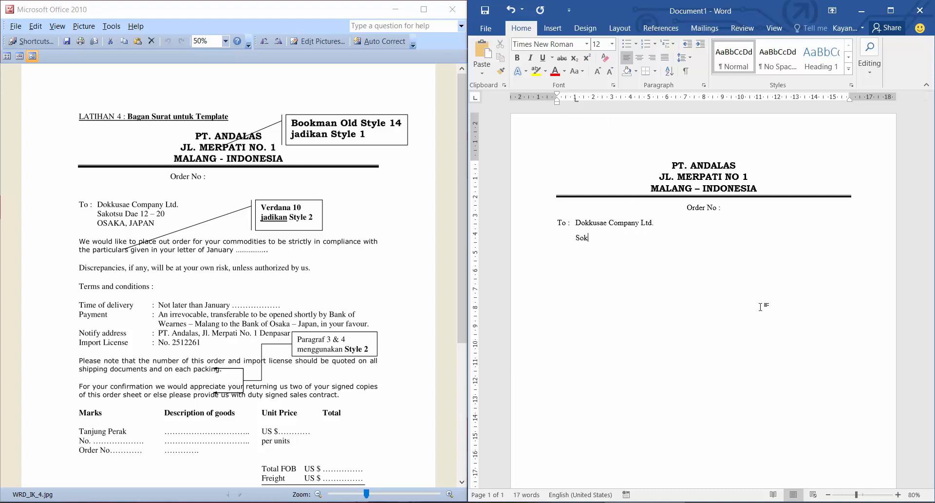
{"action": "key", "text": "BackSpace"}
{"action": "key", "text": "BackSpace"}
{"action": "type", "text": "akotsu"}
{"action": "type", "text": " Dae 12"}
{"action": "type", "text": " - 20 "}
{"action": "type", "text": "OSAKA "}
{"action": "type", "text": "JAPAN"}
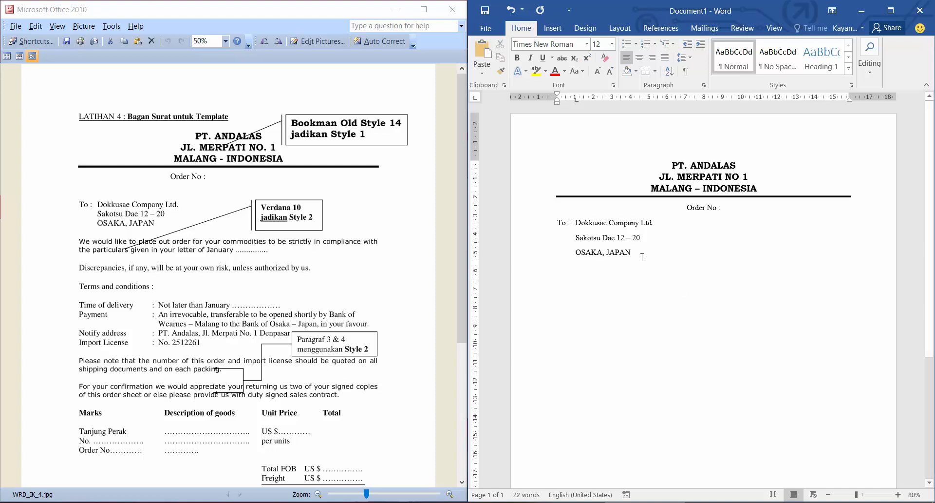
Set the spacing after the three recipient lines to 0 pt.
{"action": "left_click_drag", "start_coordinate": [642, 257], "coordinate": [558, 220]}
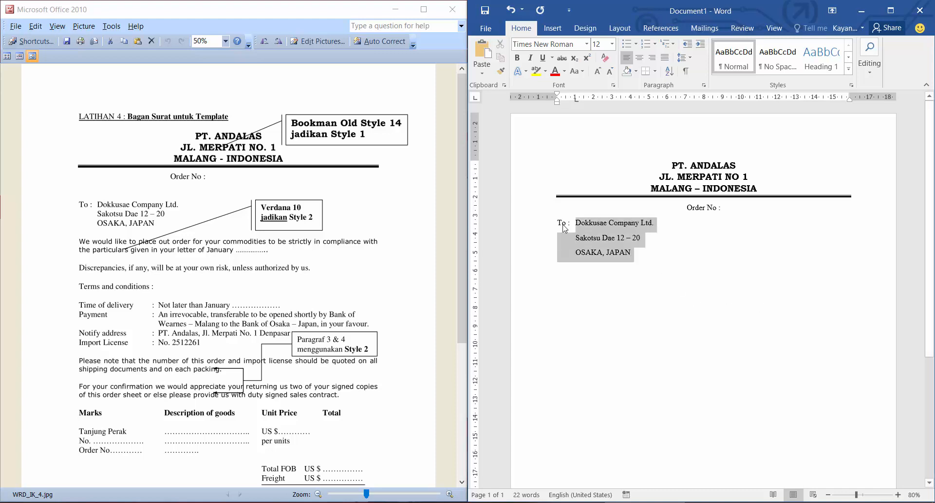
{"action": "left_click", "coordinate": [683, 57]}
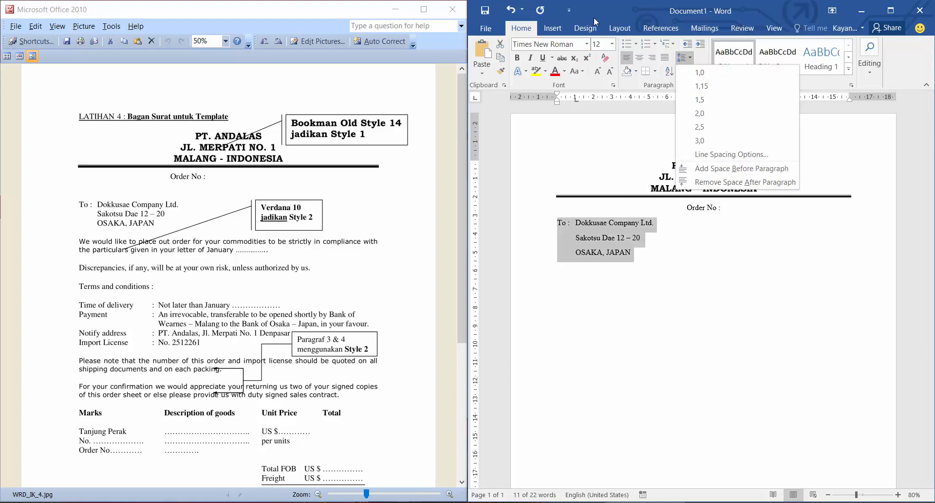
{"action": "left_click", "coordinate": [619, 28]}
{"action": "left_click", "coordinate": [723, 74]}
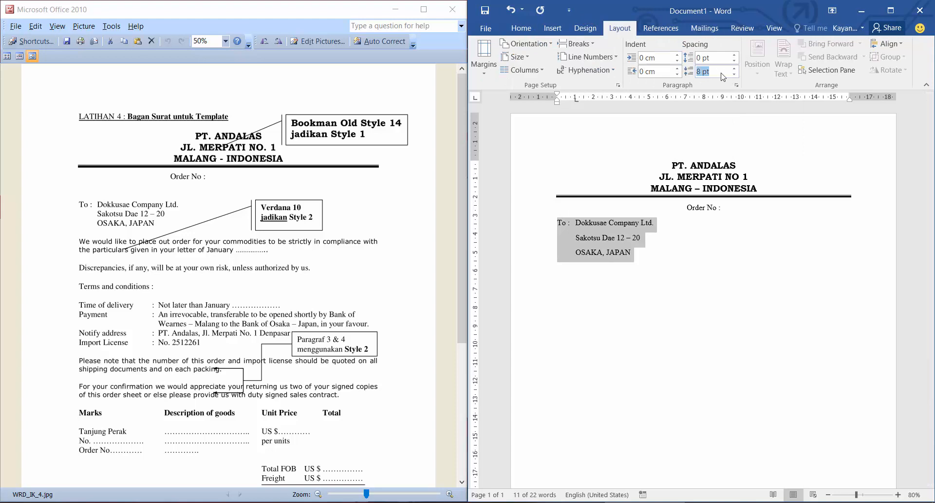
{"action": "type", "text": "0"}
{"action": "key", "text": "Return"}
{"action": "left_click", "coordinate": [526, 29]}
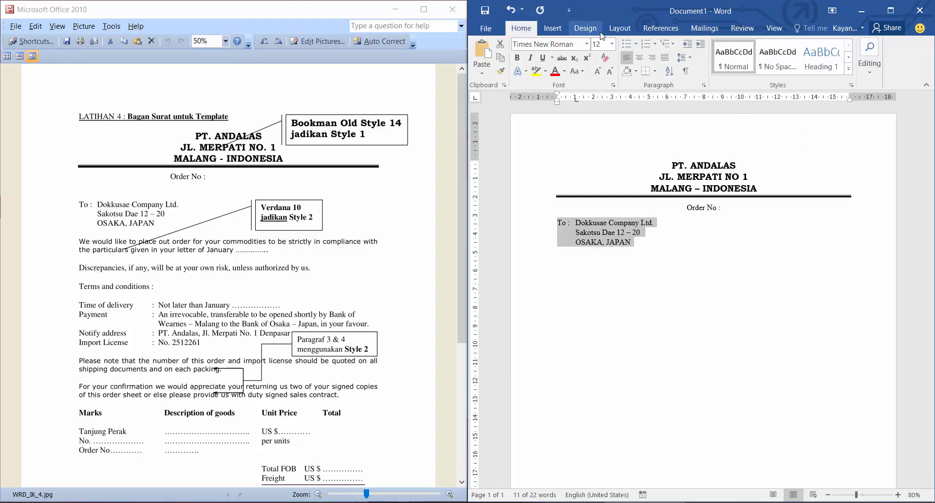
Begin the first body paragraph below the recipient block with the words We would like to place out order for you.
{"action": "left_click", "coordinate": [645, 260]}
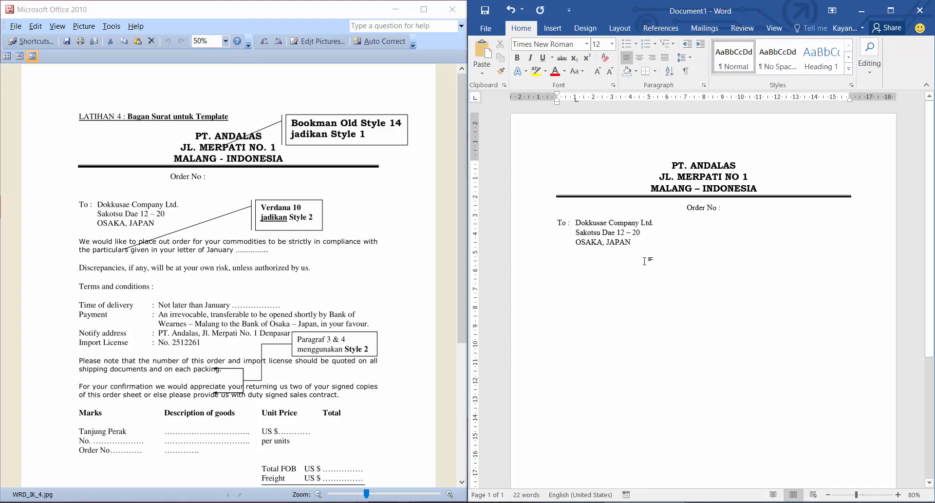
{"action": "key", "text": "Return"}
{"action": "type", "text": "WE would"}
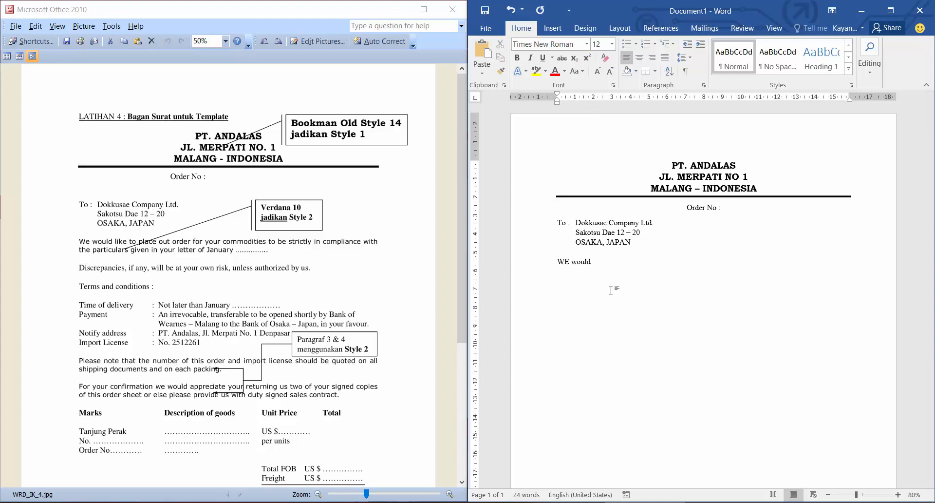
{"action": "key", "text": "BackSpace"}
{"action": "key", "text": "BackSpace"}
{"action": "key", "text": "BackSpace"}
{"action": "key", "text": "BackSpace"}
{"action": "key", "text": "BackSpace"}
{"action": "key", "text": "BackSpace"}
{"action": "key", "text": "BackSpace"}
{"action": "key", "text": "BackSpace"}
{"action": "type", "text": "e would like to place out odrder fo "}
{"action": "type", "text": " you"}
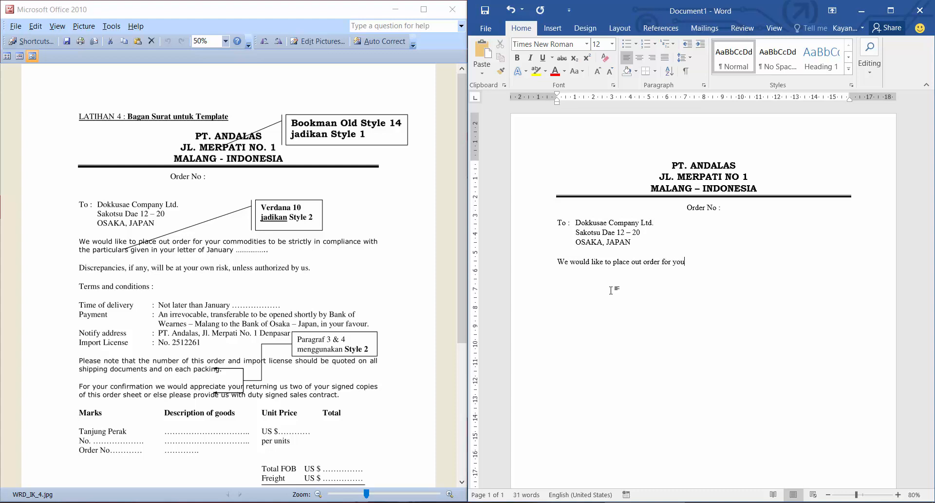
{"action": "type", "text": "r commudities to be stric"}
Continue the opening sentence so it reads for your commudities to be strictly in compiance.
{"action": "key", "text": "BackSpace"}
{"action": "key", "text": "BackSpace"}
{"action": "type", "text": "tly in compiance"}
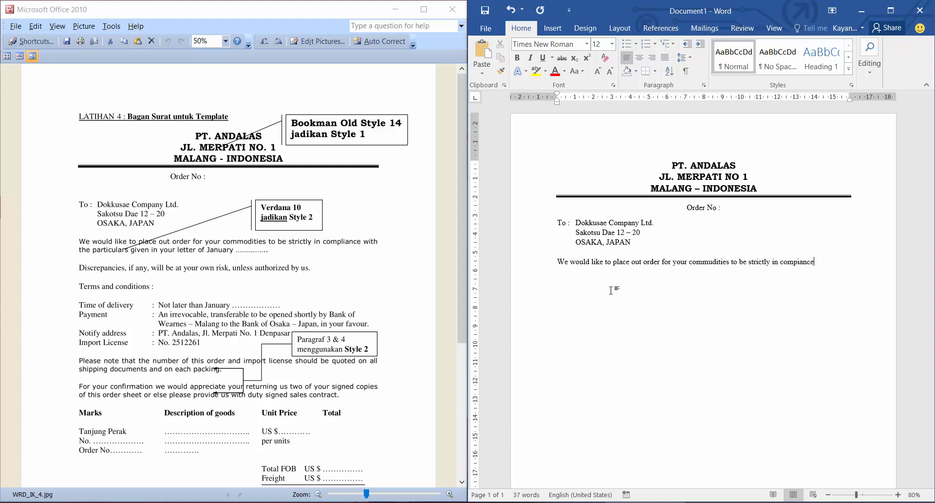
{"action": "type", "text": " with the part"}
{"action": "type", "text": "icula"}
{"action": "type", "text": "rs givn"}
{"action": "type", "text": " in your let"}
{"action": "type", "text": "ter"}
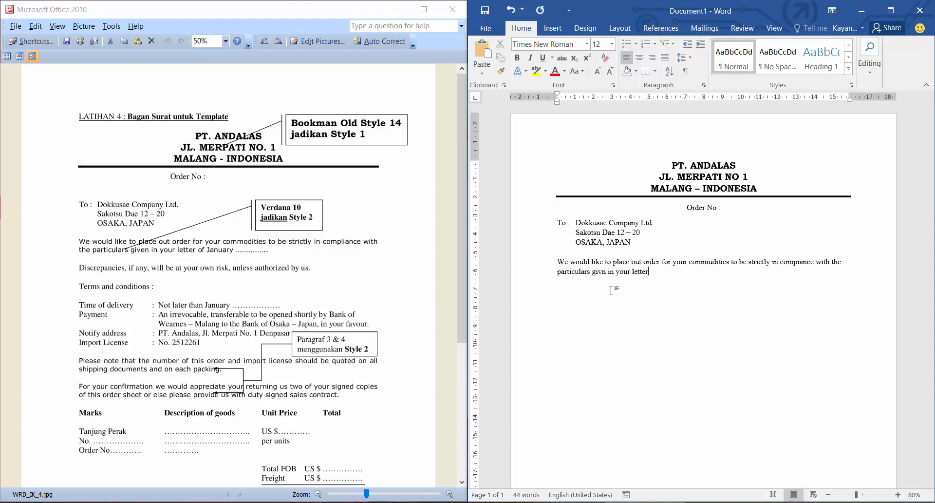
{"action": "type", "text": " of January"}
Enter the second body paragraph: Decripancies, if any, will be at your own risk, unless authorized by us.
{"action": "type", "text": "Decripan"}
{"action": "type", "text": "cies"}
{"action": "type", "text": ", if any, will "}
{"action": "type", "text": "be a"}
{"action": "type", "text": "t y"}
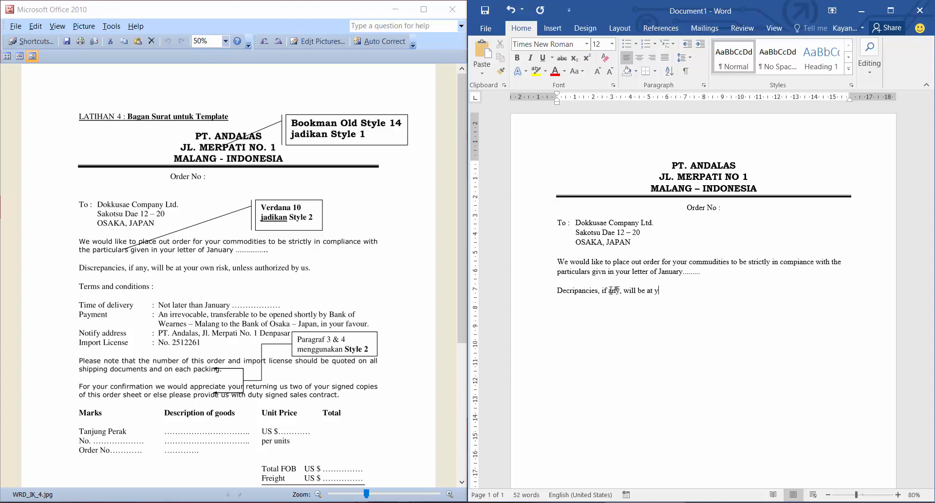
{"action": "type", "text": "our own risk, unless"}
{"action": "type", "text": "auto"}
{"action": "key", "text": "BackSpace"}
{"action": "type", "text": "horized by us."}
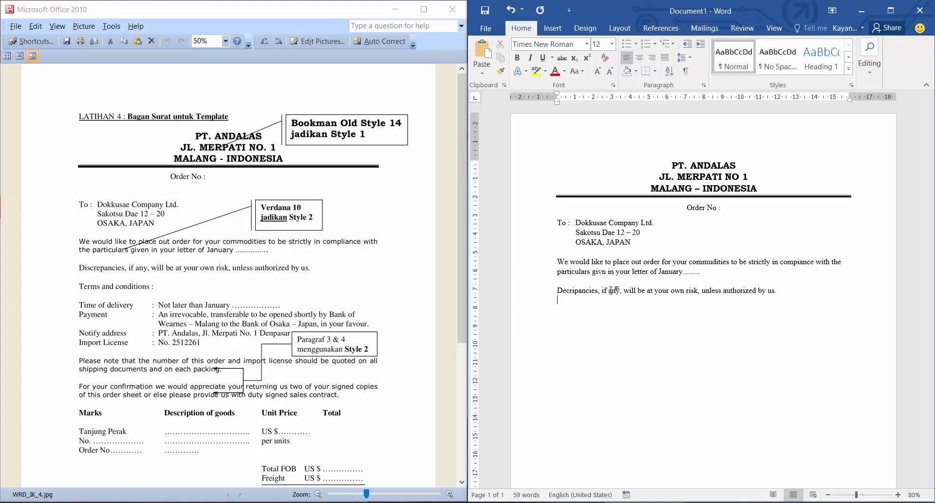
Enter Terms and conditions on a new line, with a colon aligned to a left tab stop at about 4.5 cm.
{"action": "key", "text": "Return"}
{"action": "type", "text": "Terms and conditions"}
{"action": "key", "text": "Tab"}
{"action": "type", "text": ": Not later than J"}
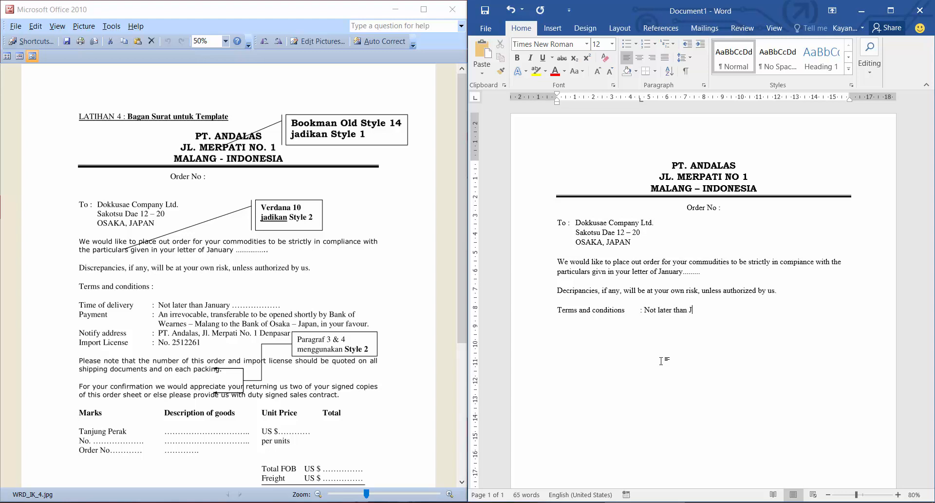
{"action": "type", "text": "anuary.........."}
Enter Not later than January with a dotted blank after the colon and start the next line.
{"action": "key", "text": "Return"}
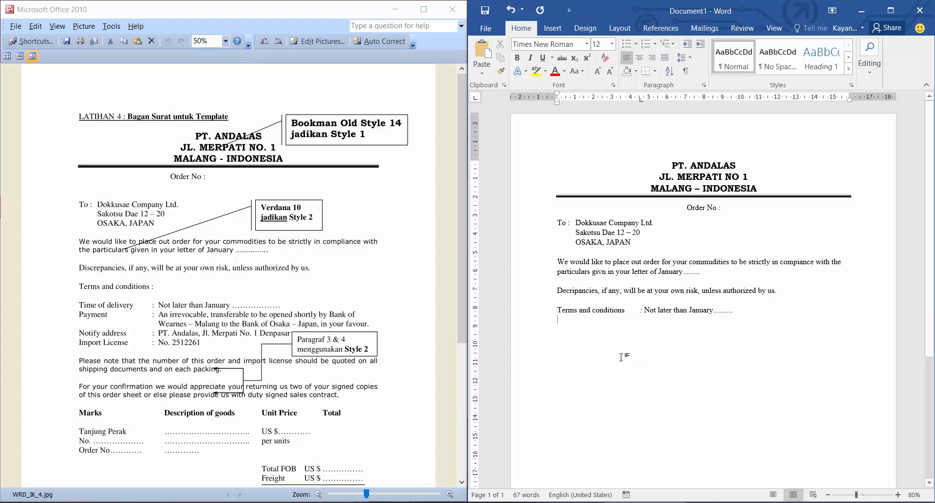
Enter Payment as the next label, with a colon aligned at the left tab stop.
{"action": "type", "text": "Paymen"}
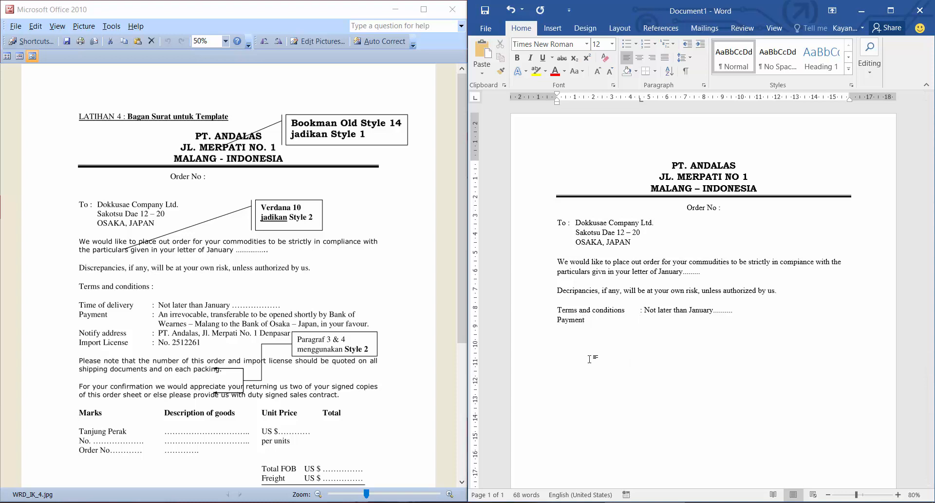
{"action": "type", "text": "t"}
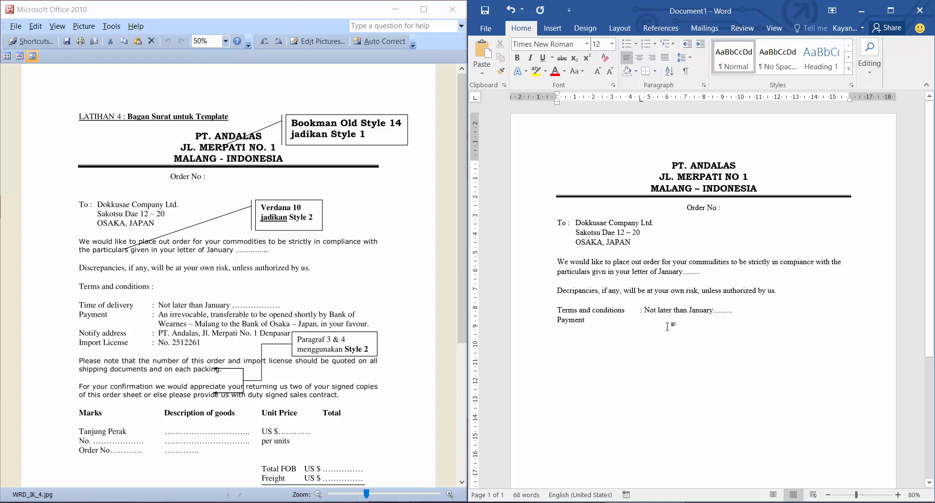
{"action": "key", "text": "Tab"}
{"action": "type", "text": ":"}
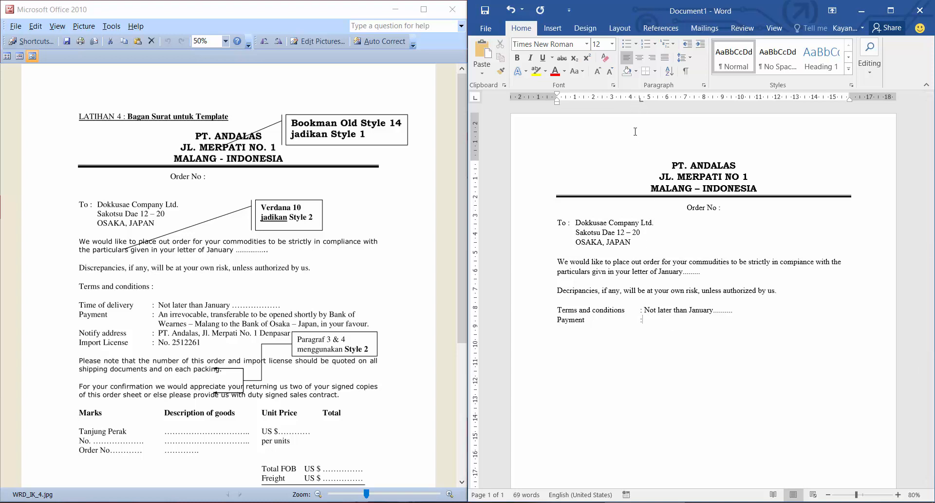
{"action": "left_click", "coordinate": [625, 221]}
{"action": "left_click", "coordinate": [684, 181]}
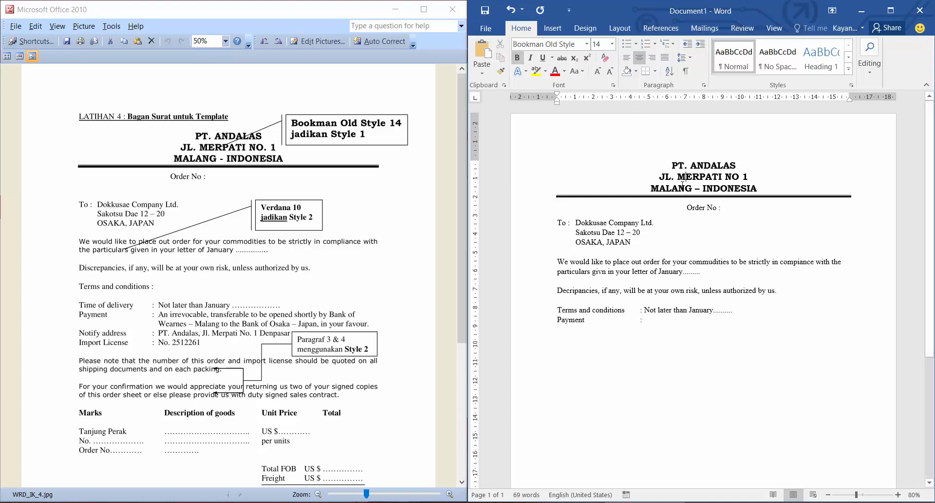
{"action": "left_click", "coordinate": [628, 225]}
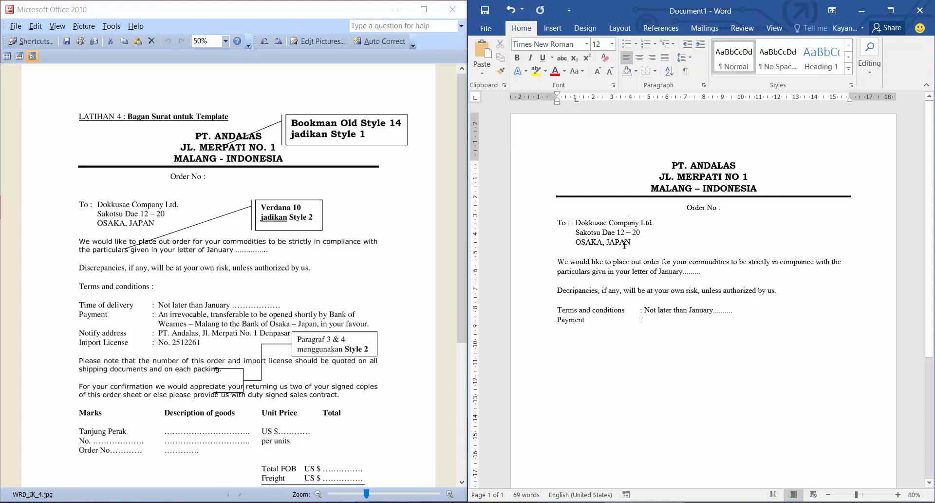
{"action": "left_click", "coordinate": [619, 310]}
{"action": "left_click", "coordinate": [657, 324]}
Begin the Payment entry after the colon with An irrevocable, transferable to be opened.
{"action": "type", "text": "An"}
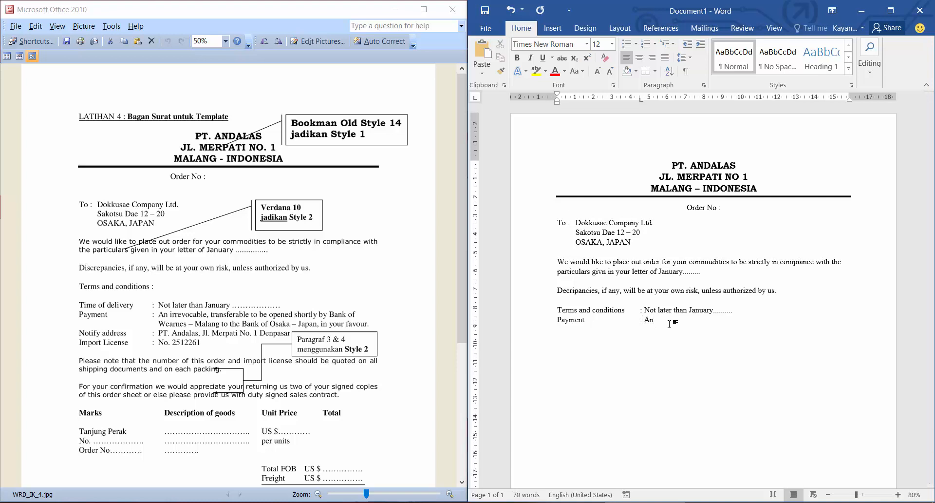
{"action": "type", "text": " irre"}
{"action": "type", "text": "vocable"}
{"action": "type", "text": ", transfer"}
{"action": "type", "text": "able"}
{"action": "type", "text": " to be op"}
{"action": "type", "text": "ened"}
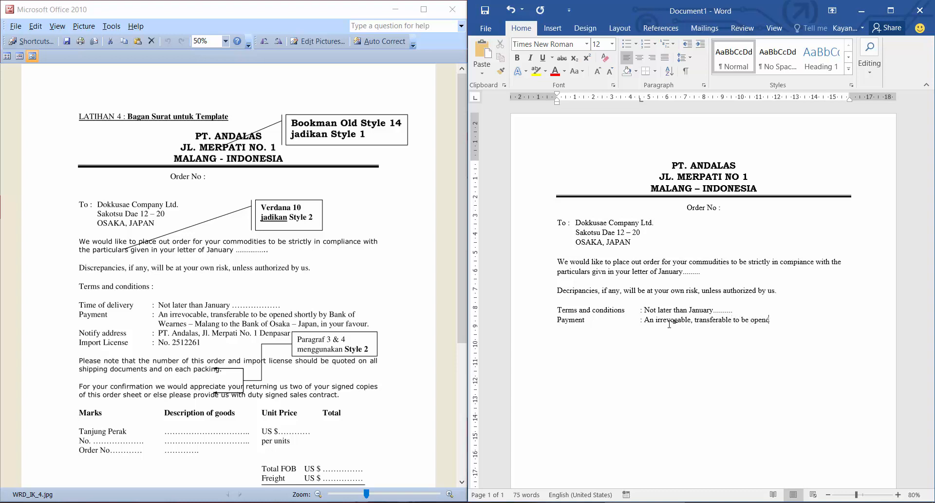
{"action": "type", "text": " shotly by Bank of WEARNES"}
Continue the Payment entry with the words shotly by Bank of Wearnes – Malang.
{"action": "key", "text": "BackSpace"}
{"action": "key", "text": "BackSpace"}
{"action": "key", "text": "BackSpace"}
{"action": "key", "text": "BackSpace"}
{"action": "key", "text": "BackSpace"}
{"action": "key", "text": "BackSpace"}
{"action": "type", "text": "earnes"}
{"action": "type", "text": " - Malang "}
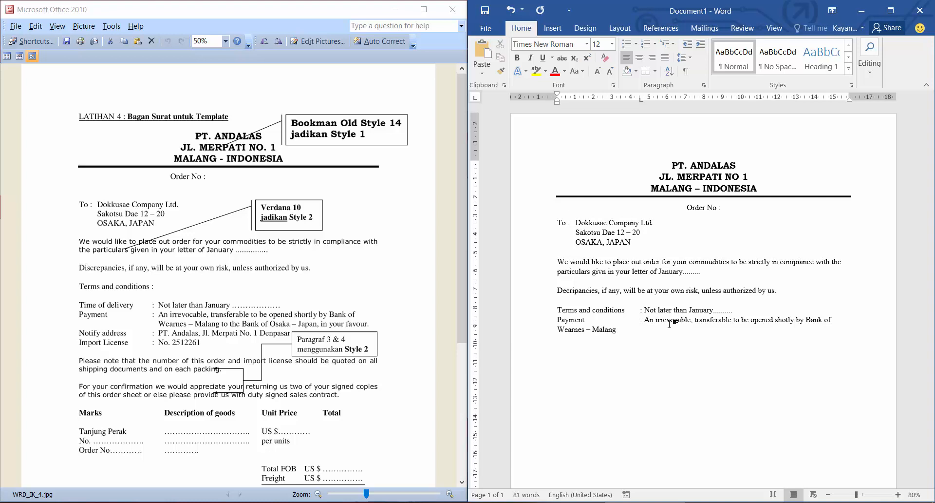
{"action": "type", "text": "to "}
{"action": "type", "text": "the Bank "}
{"action": "type", "text": "of Osaka"}
{"action": "type", "text": " - Jalan"}
{"action": "type", "text": "pan, in "}
{"action": "type", "text": "your "}
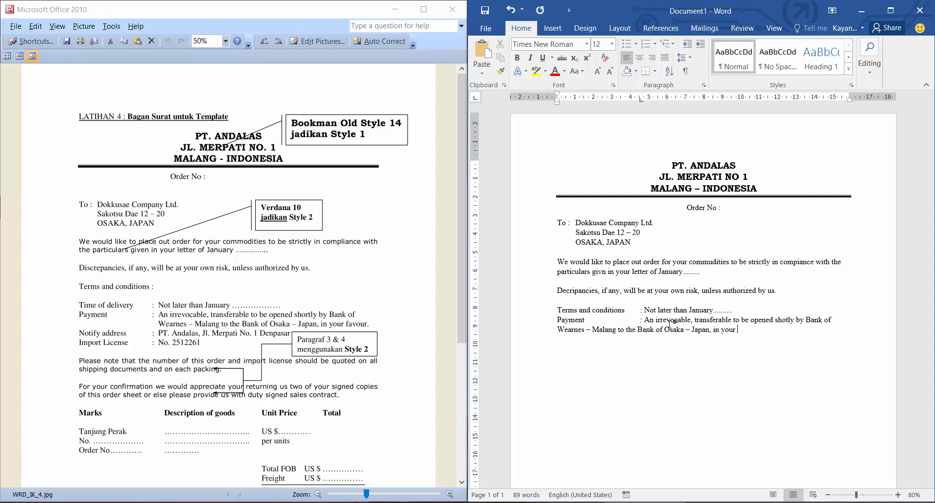
{"action": "type", "text": "favour."}
Try to hang the wrapped line of the Payment entry at about 5 cm.
{"action": "left_click", "coordinate": [558, 329]}
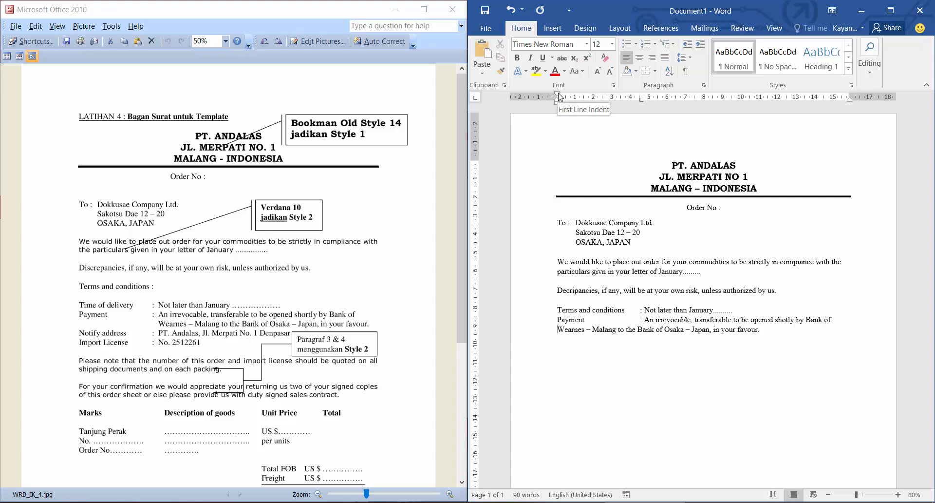
{"action": "left_click_drag", "start_coordinate": [558, 322], "coordinate": [570, 321]}
{"action": "left_click", "coordinate": [557, 323]}
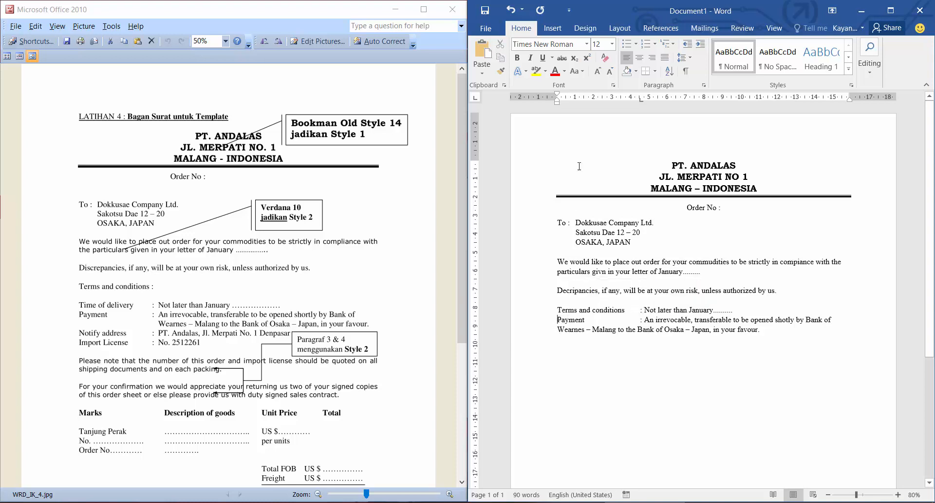
{"action": "left_click_drag", "start_coordinate": [558, 102], "coordinate": [570, 102]}
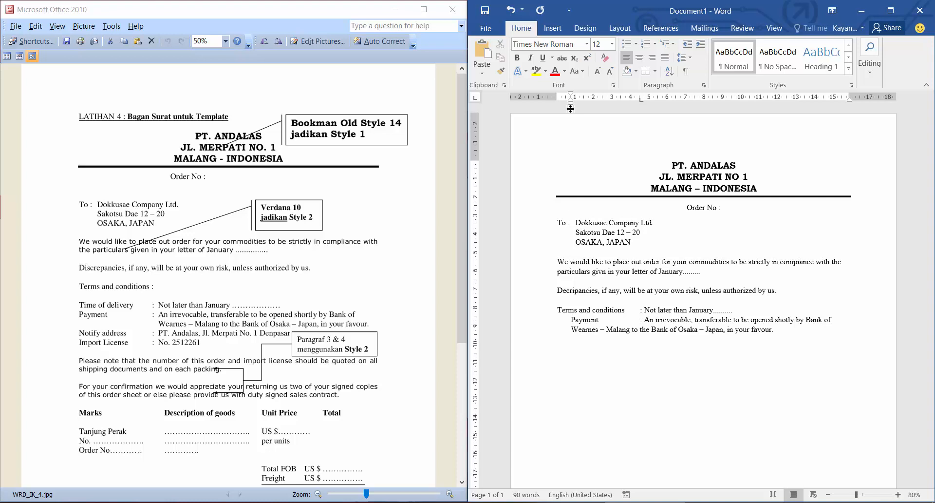
{"action": "key", "text": "ctrl+z"}
{"action": "left_click_drag", "start_coordinate": [558, 103], "coordinate": [646, 107]}
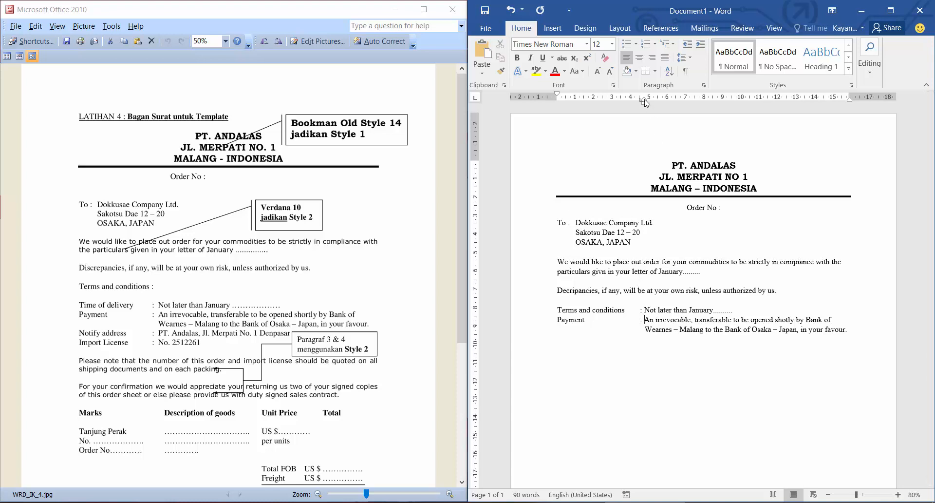
{"action": "mouse_move", "coordinate": [645, 103]}
{"action": "left_mouse_down"}
{"action": "mouse_move", "coordinate": [592, 103]}
{"action": "mouse_move", "coordinate": [653, 108]}
{"action": "left_mouse_up"}
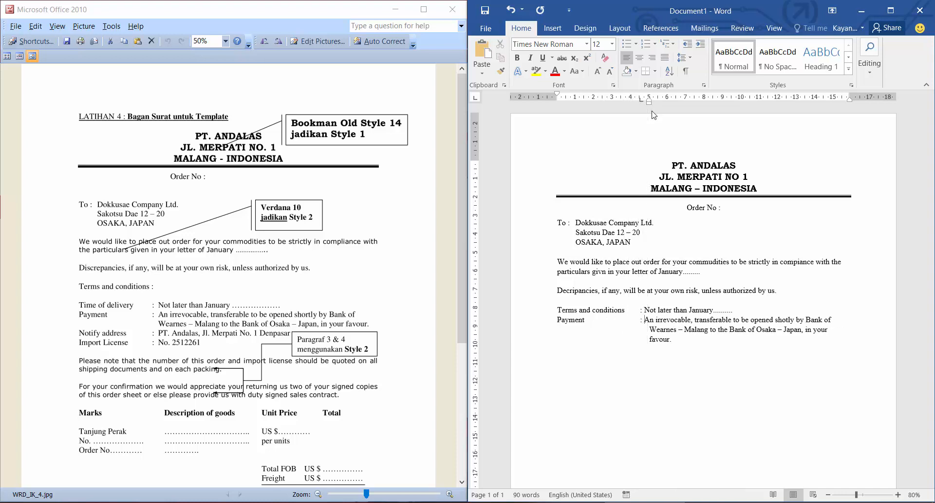
Move the Not later than January text to its own line with the label Time of delivery and a tab-aligned colon.
{"action": "left_click", "coordinate": [646, 310]}
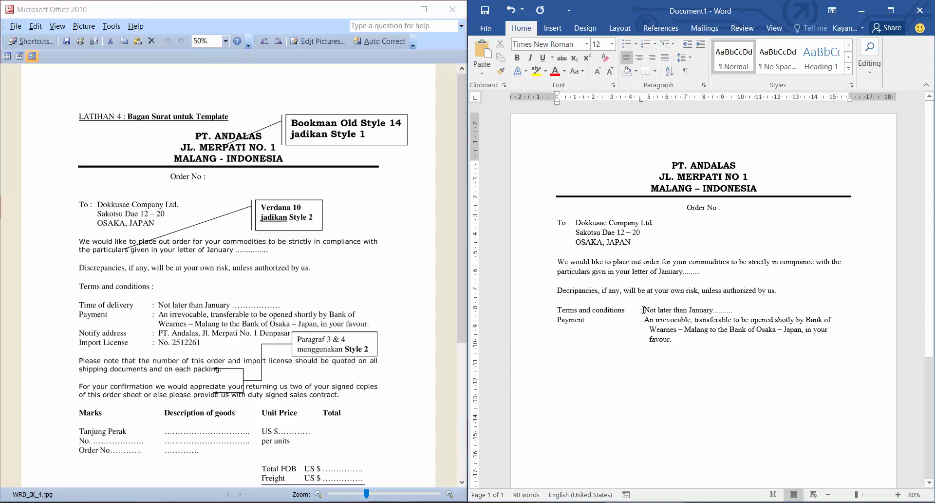
{"action": "key", "text": "Return"}
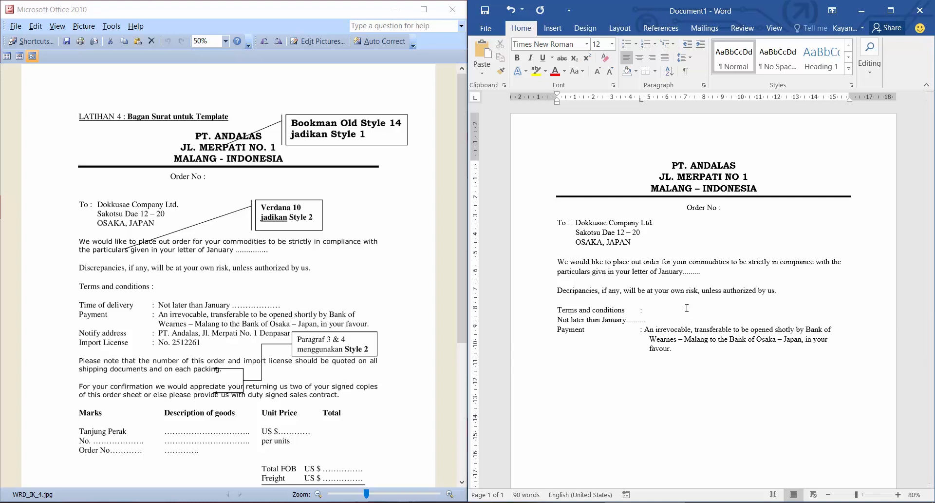
{"action": "type", "text": "Pay"}
{"action": "key", "text": "BackSpace"}
{"action": "key", "text": "BackSpace"}
{"action": "key", "text": "BackSpace"}
{"action": "type", "text": "Time "}
{"action": "type", "text": "of delivery"}
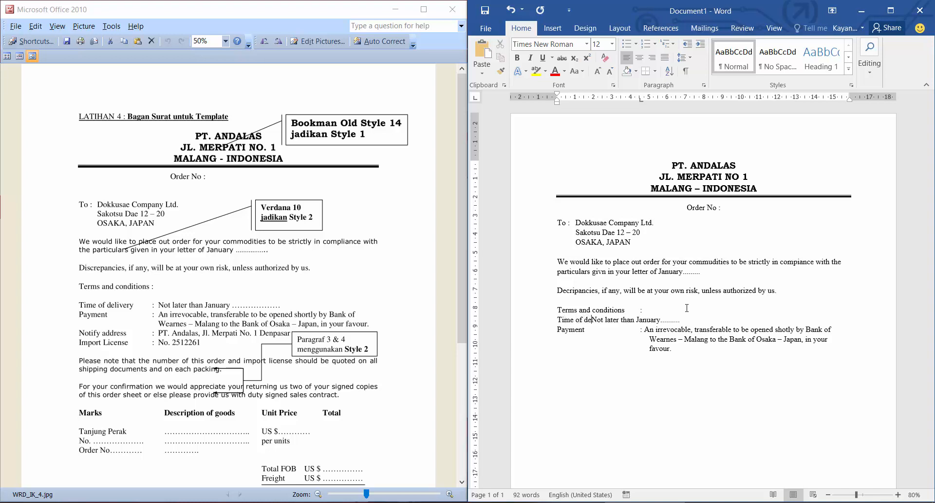
{"action": "key", "text": "Tab"}
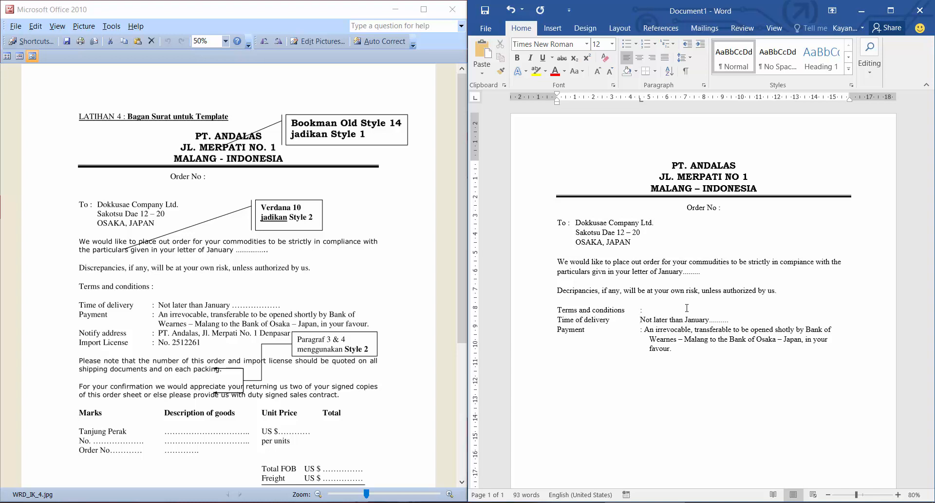
{"action": "type", "text": ":"}
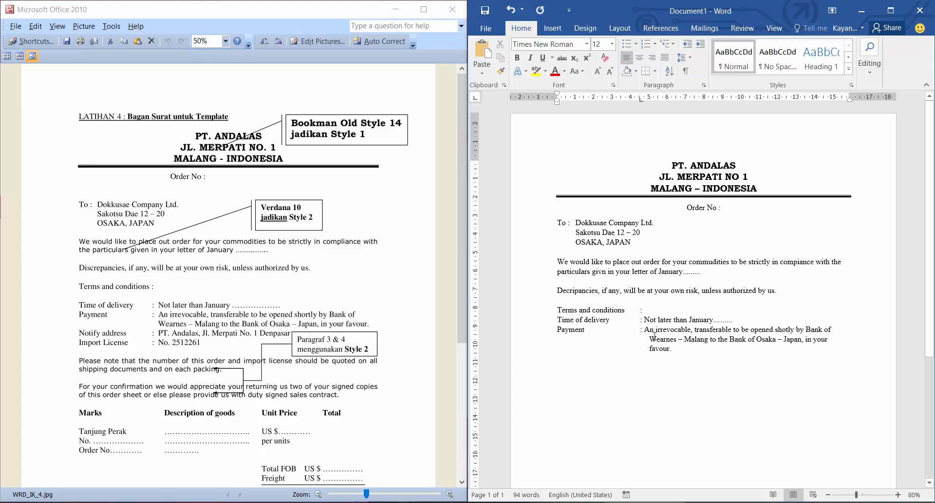
Add a second tab stop at about 4.7 cm and hang the Payment entry's wrapped line at the same position.
{"action": "left_click", "coordinate": [651, 340]}
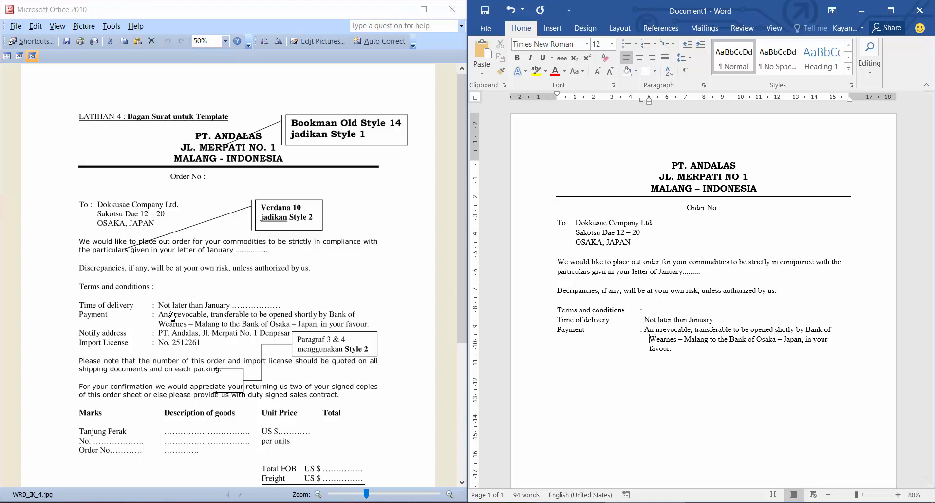
{"action": "left_click", "coordinate": [645, 328]}
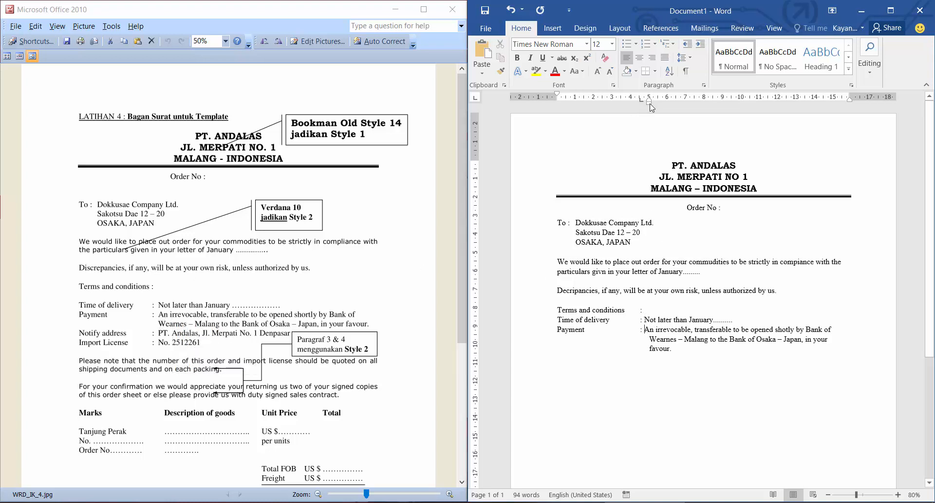
{"action": "left_click_drag", "start_coordinate": [649, 101], "coordinate": [695, 106]}
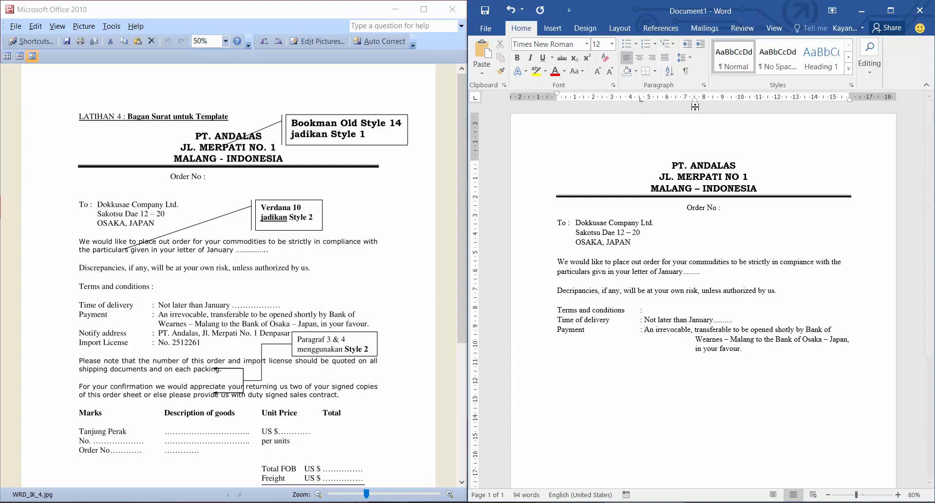
{"action": "left_click", "coordinate": [644, 99]}
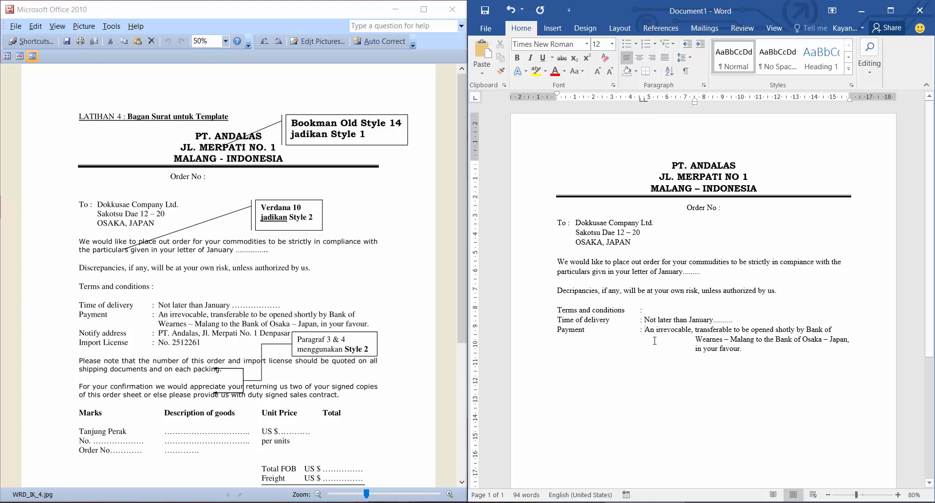
{"action": "left_click", "coordinate": [696, 340]}
{"action": "left_click_drag", "start_coordinate": [696, 102], "coordinate": [644, 103]}
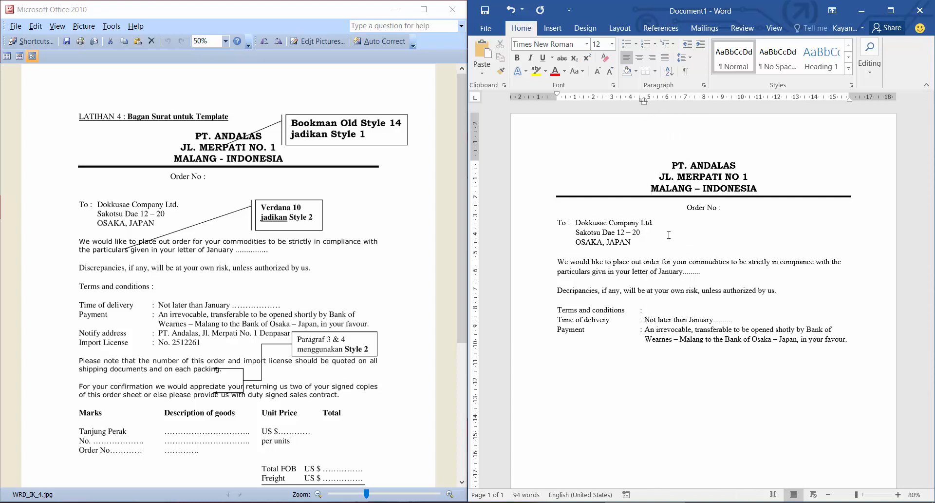
{"action": "left_click", "coordinate": [641, 330]}
{"action": "left_click", "coordinate": [645, 318]}
Start a new line labelled Notify address with a tab-aligned colon, and begin its entry with PT. Andalas.
{"action": "left_click", "coordinate": [857, 339]}
{"action": "key", "text": "Return"}
{"action": "type", "text": "Notify"}
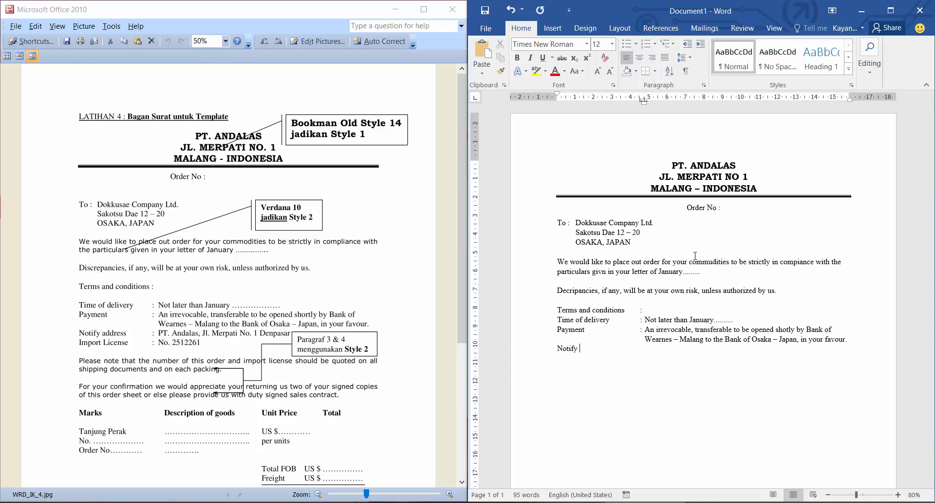
{"action": "type", "text": " address\t: PT. Andalas, Jl."}
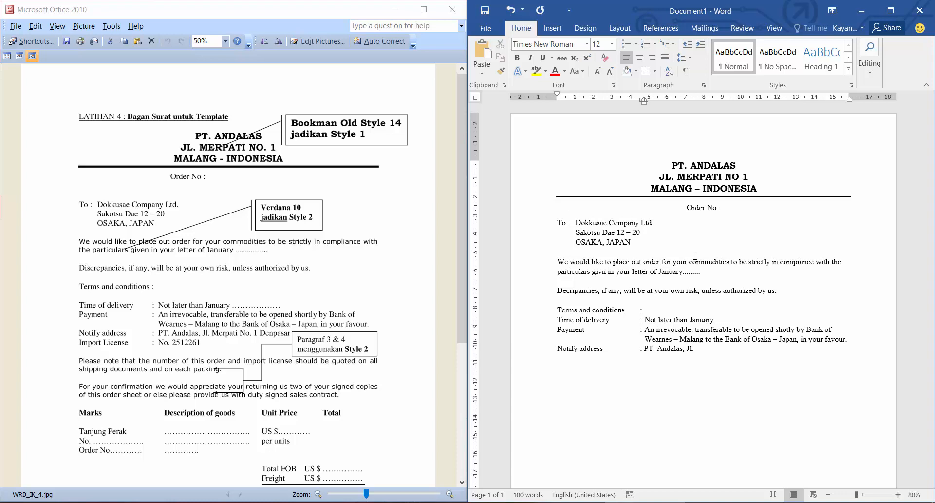
{"action": "type", "text": " Merpati No 1 Denpasar"}
Complete the Notify address entry with the company's street address and city, align it to the second tab stop and start a new line.
{"action": "left_click", "coordinate": [645, 349]}
{"action": "key", "text": "Tab"}
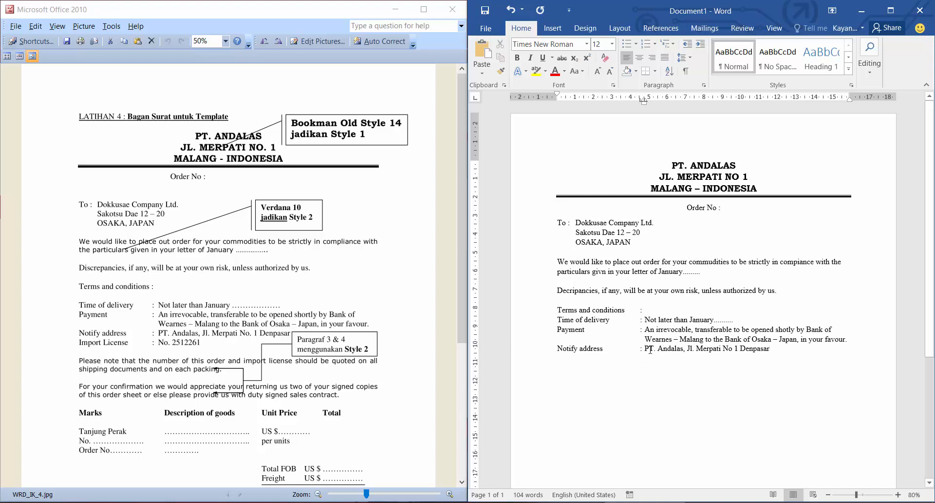
{"action": "left_click", "coordinate": [804, 356]}
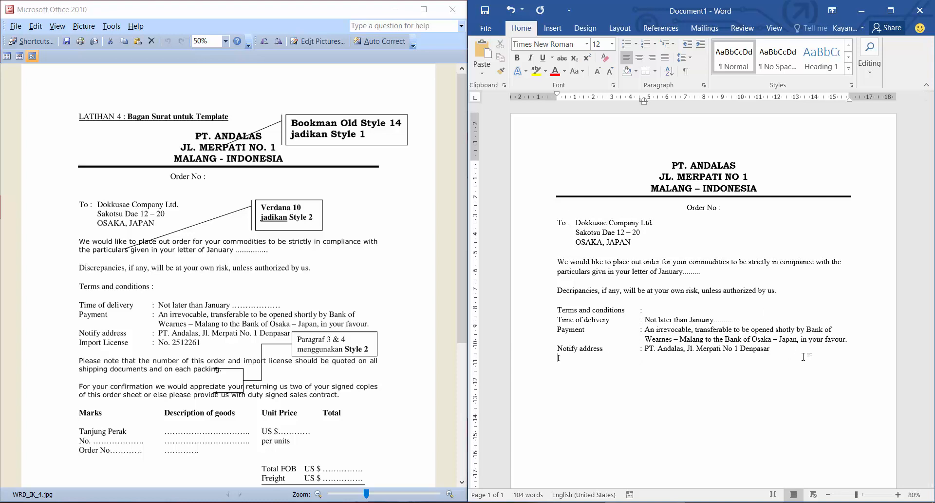
Enter the Import License label with a tab-aligned colon and the license number from the sample letter, followed by a blank line.
{"action": "type", "text": "Import Licen"}
{"action": "type", "text": "se\t: No 2512261"}
{"action": "scroll", "coordinate": [646, 273], "scroll_direction": "down", "scroll_amount": 3}
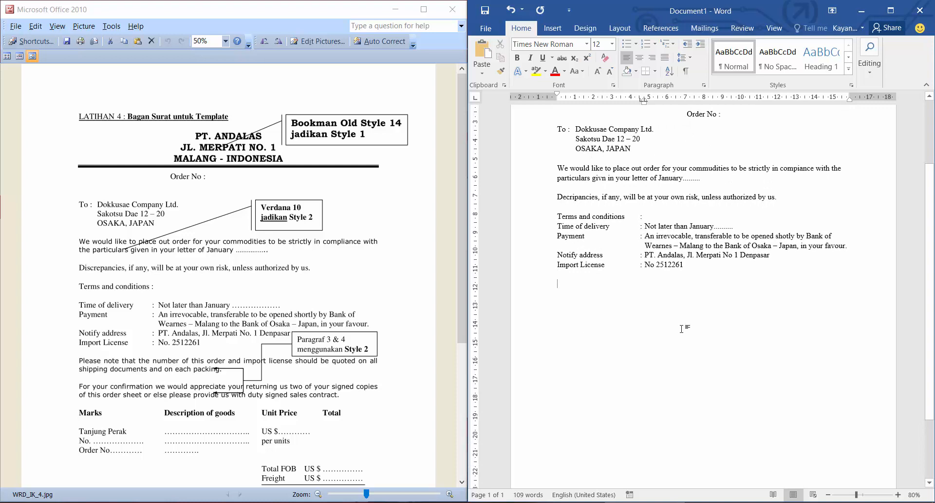
Begin the third body paragraph with Please note that th number of this order and import license.
{"action": "type", "text": "Please n"}
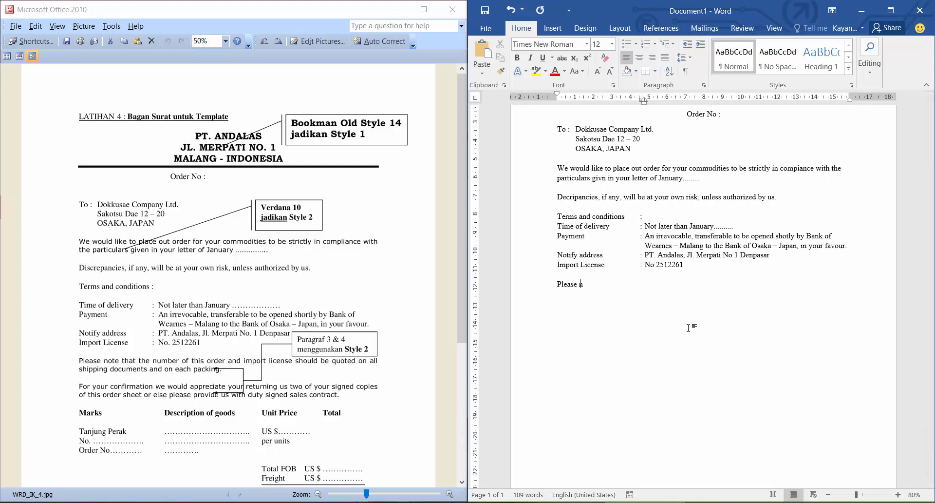
{"action": "type", "text": "ote that th number of this order and"}
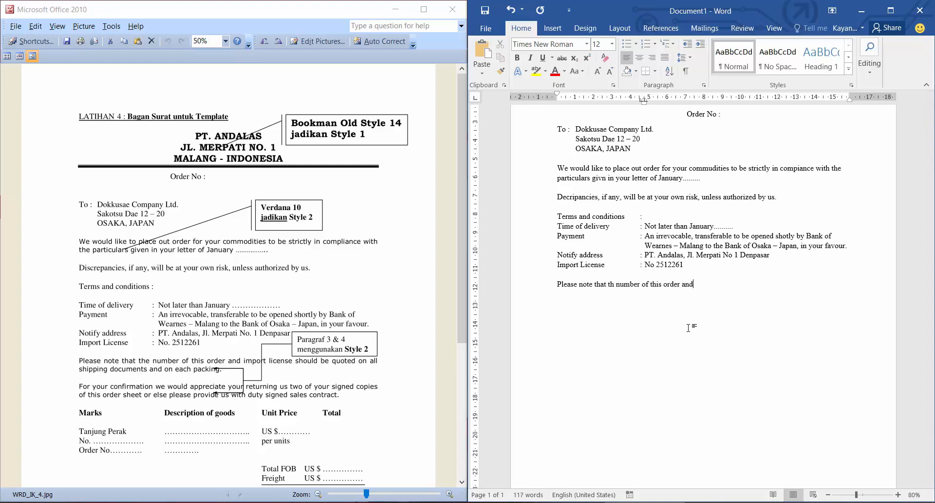
{"action": "type", "text": " import license should be quoted o"}
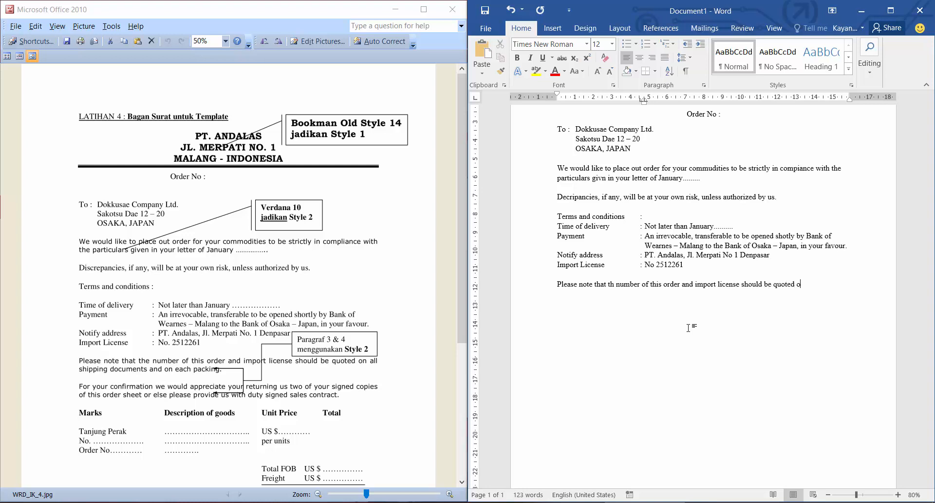
{"action": "type", "text": "n all shipping"}
{"action": "type", "text": " c"}
{"action": "type", "text": "ocument"}
{"action": "type", "text": "s and"}
{"action": "type", "text": " each pac"}
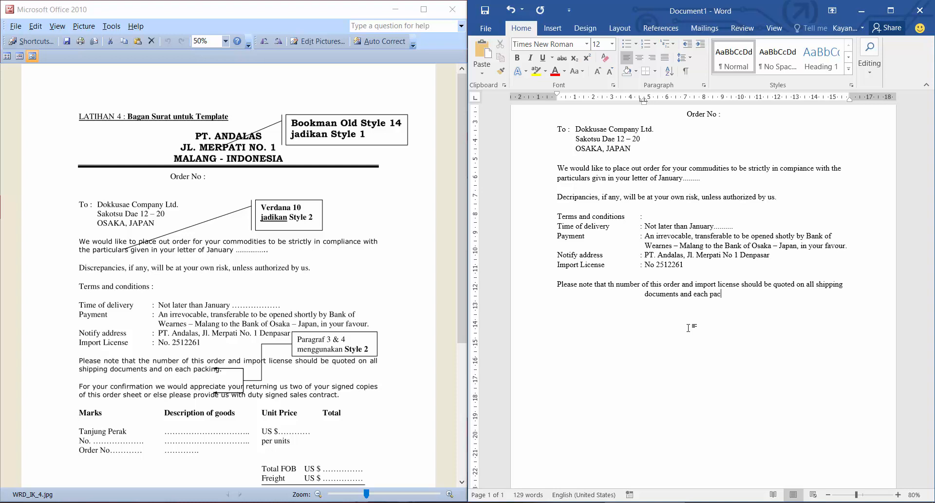
{"action": "type", "text": "hing."}
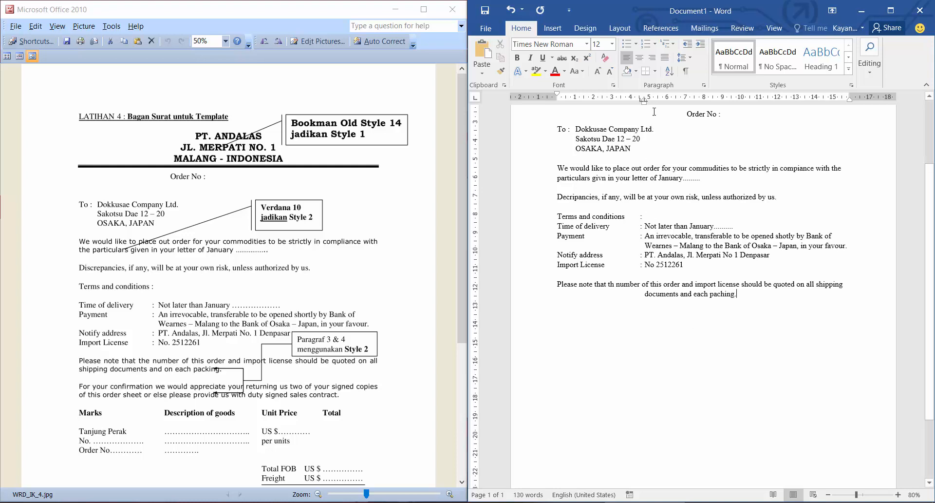
Clear the tab stops and hanging indent from the third body paragraph and start a new paragraph after a blank line.
{"action": "left_click", "coordinate": [640, 101]}
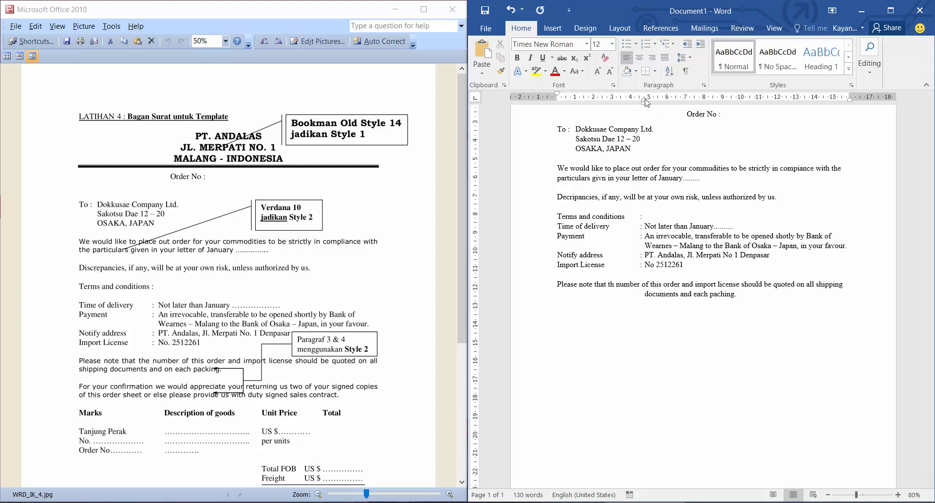
{"action": "left_click_drag", "start_coordinate": [645, 100], "coordinate": [557, 100]}
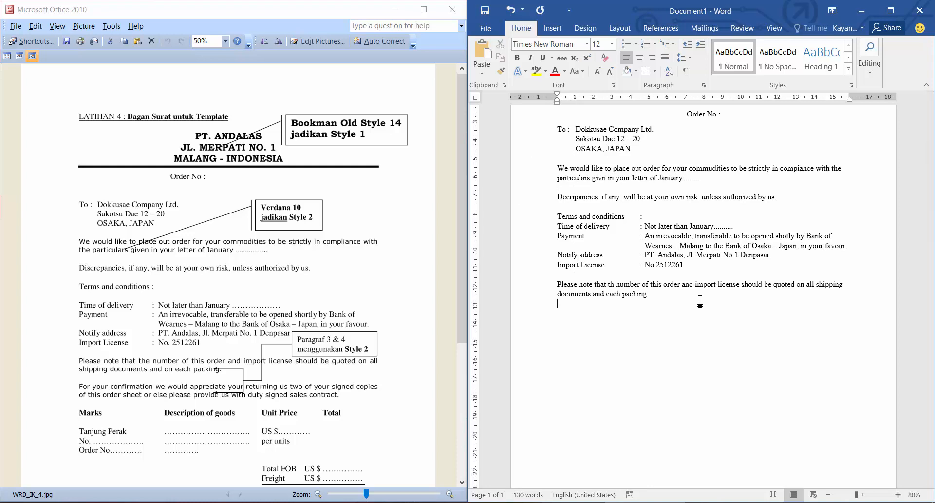
{"action": "key", "text": "Return"}
{"action": "type", "text": "Fo"}
{"action": "key", "text": "BackSpace"}
{"action": "key", "text": "BackSpace"}
{"action": "key", "text": "Return"}
Begin the fourth body paragraph with For your comfirmation we would appreciate your returning.
{"action": "type", "text": "Fot "}
{"action": "type", "text": "your"}
{"action": "type", "text": " comfirmatio"}
{"action": "type", "text": "n"}
{"action": "type", "text": " we would a"}
{"action": "type", "text": "p"}
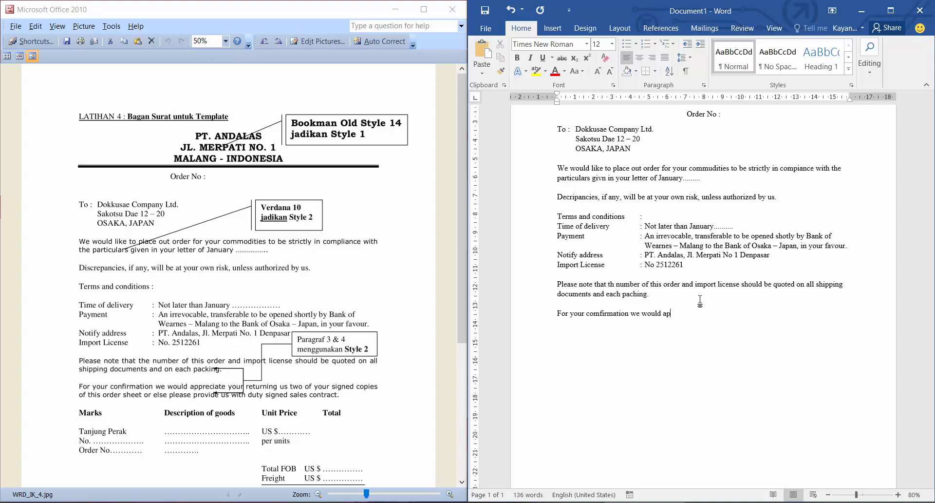
{"action": "type", "text": "preciate your returning us two of your signed"}
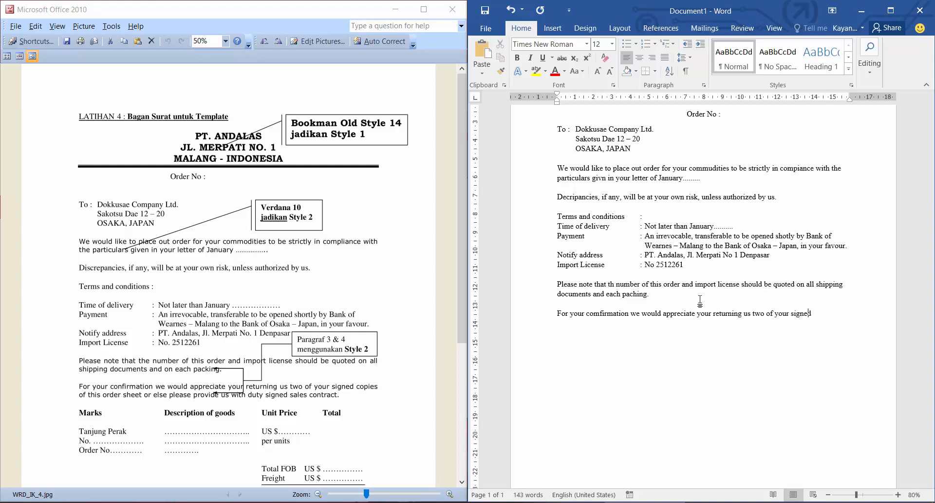
{"action": "type", "text": " co"}
{"action": "type", "text": "ppies"}
{"action": "type", "text": " of this order sh"}
{"action": "type", "text": "eet or els"}
{"action": "type", "text": "e ple"}
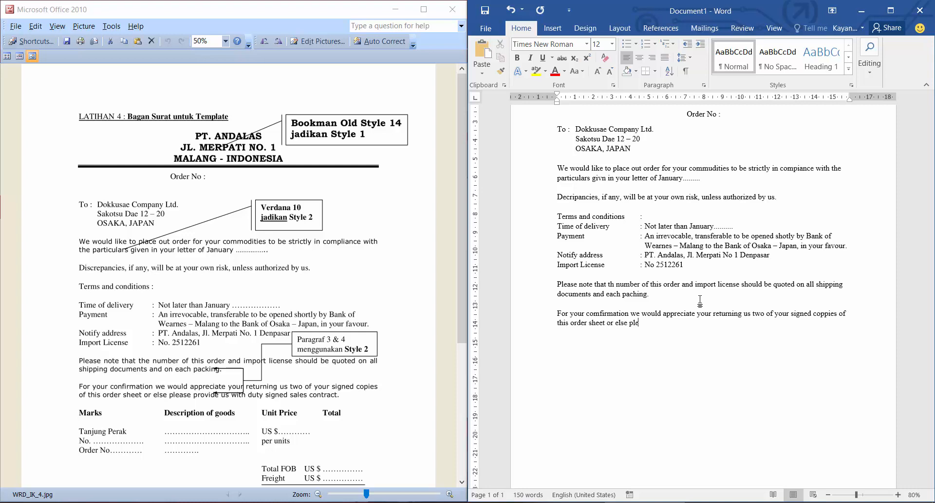
{"action": "type", "text": "ase provice us with duty signed sale"}
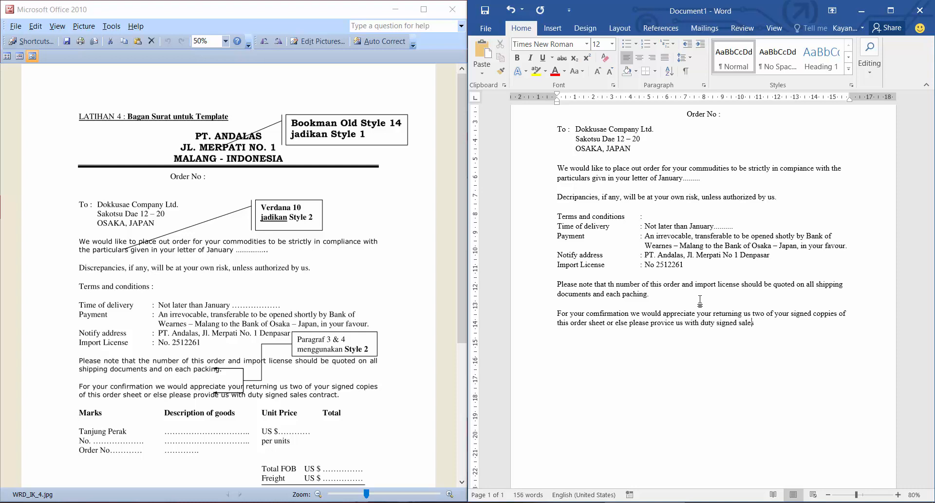
{"action": "type", "text": "s contract."}
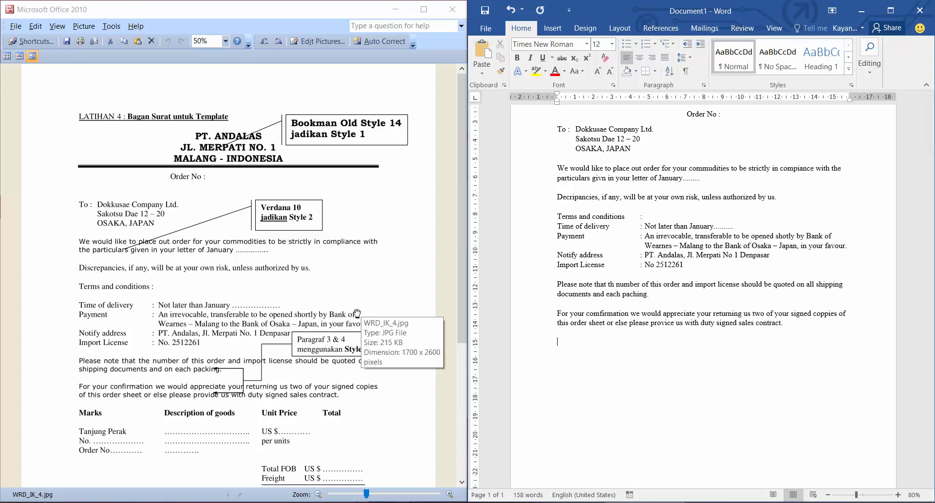
Place the insertion point after the words Bank of in the Payment entry.
{"action": "left_click", "coordinate": [833, 236]}
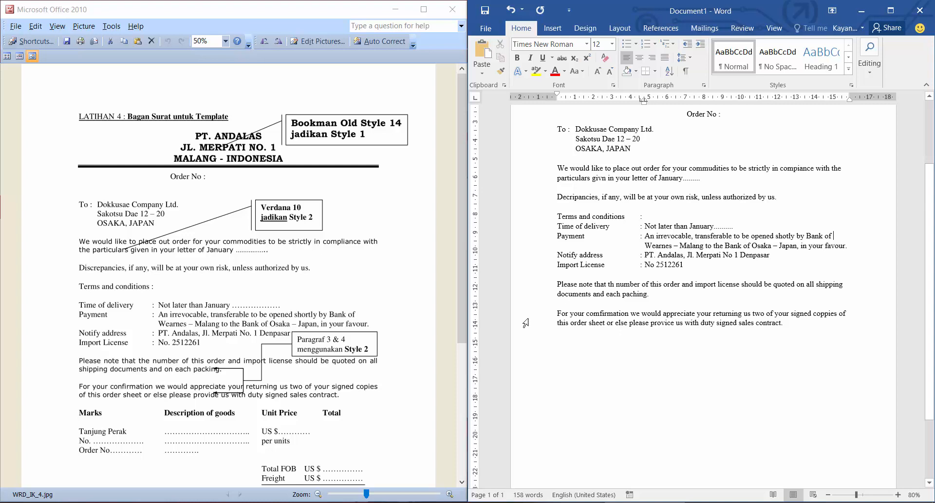
Start a new paragraph below the fourth body paragraph and set left tab stops at about 3.5, 9 and 12 cm.
{"action": "left_click", "coordinate": [801, 321]}
{"action": "key", "text": "Return"}
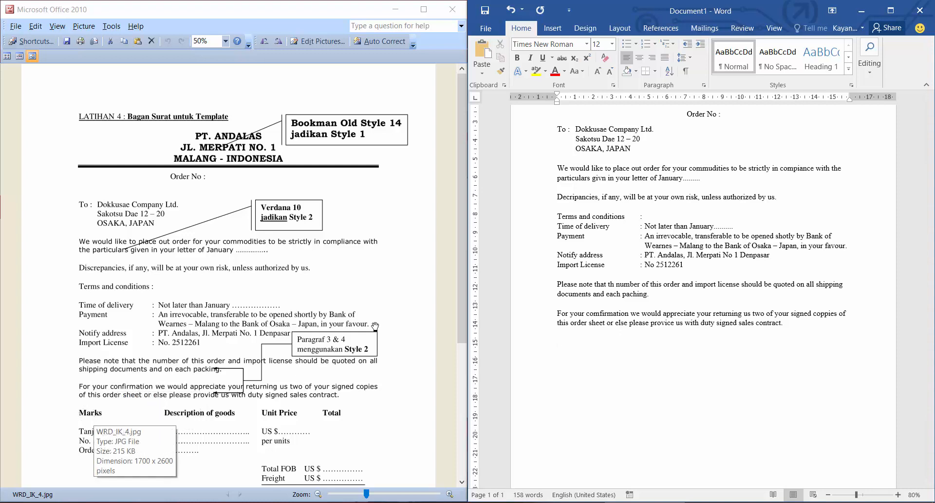
{"action": "scroll", "coordinate": [301, 339], "scroll_direction": "down", "scroll_amount": 1}
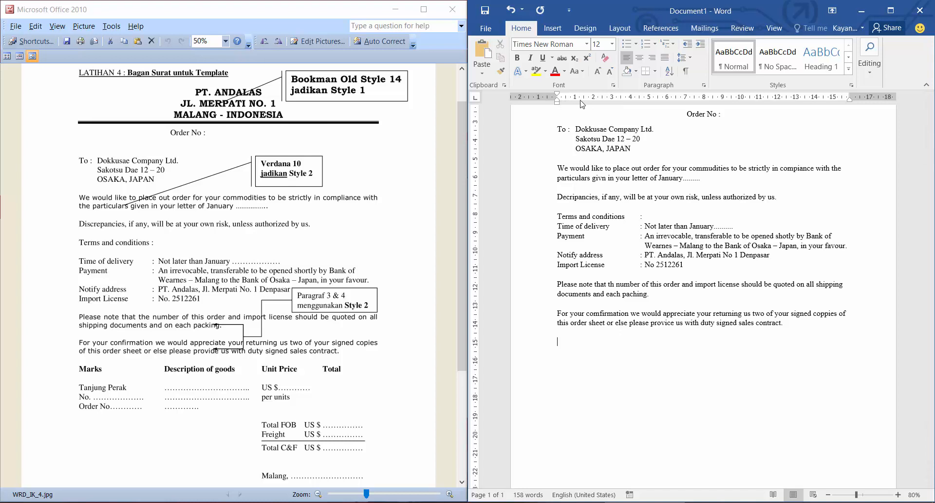
{"action": "left_click", "coordinate": [622, 100]}
{"action": "left_click", "coordinate": [723, 100]}
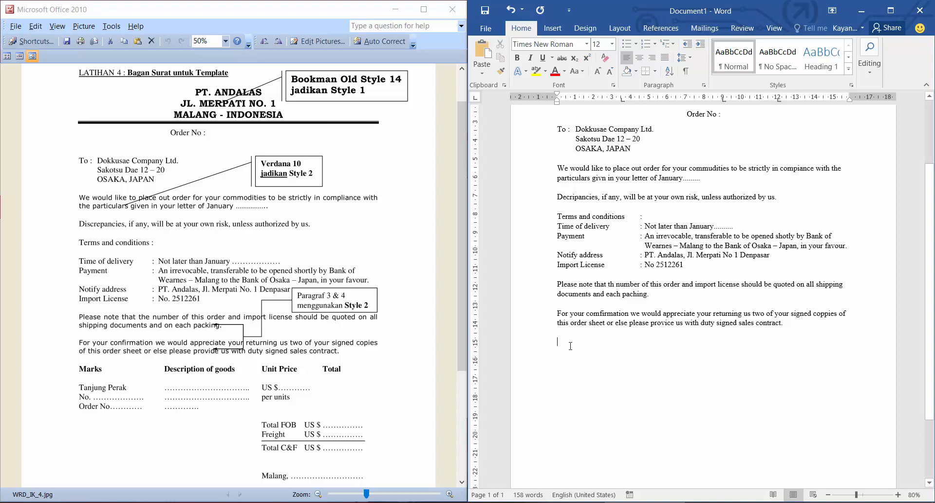
Enter the bold, tab-separated goods headings Marks, Description of goods, Unite Pirce and Total.
{"action": "key", "text": "ctrl+b"}
{"action": "type", "text": "Marsk"}
{"action": "key", "text": "BackSpace"}
{"action": "key", "text": "BackSpace"}
{"action": "type", "text": "ks\t"}
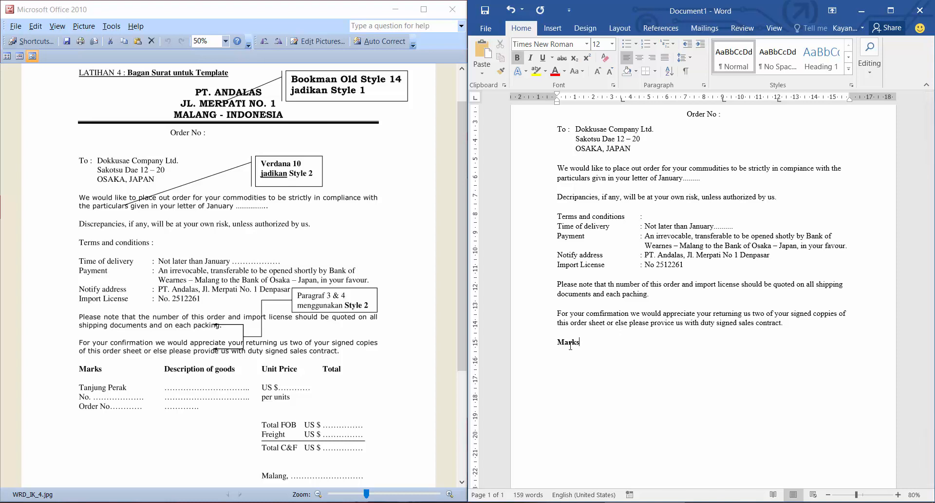
{"action": "type", "text": "Description"}
{"action": "type", "text": "of goods"}
{"action": "key", "text": "Tab"}
{"action": "type", "text": "Unite Pirce"}
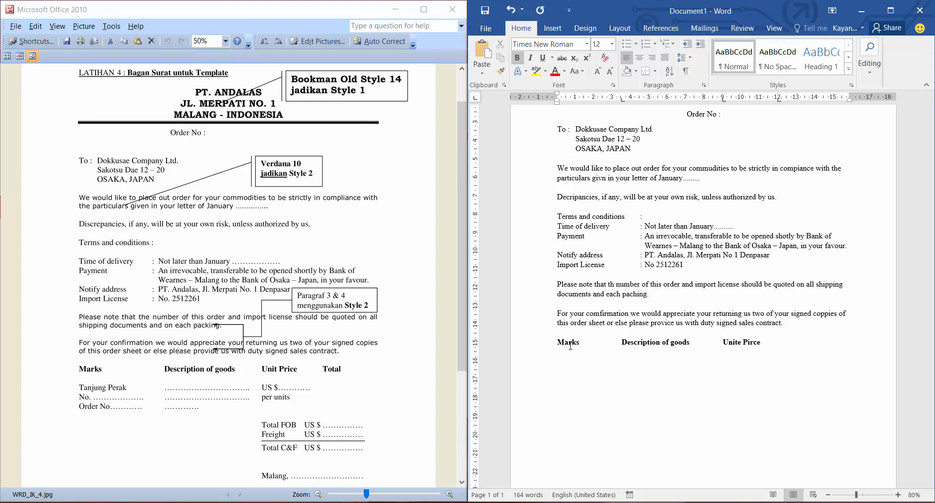
{"action": "key", "text": "Tab"}
{"action": "type", "text": "TOtal"}
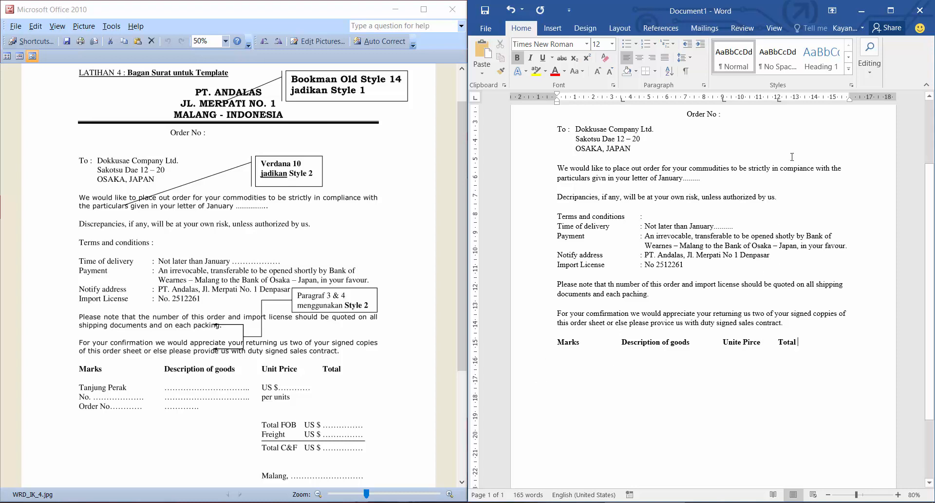
Move the Unite Pirce tab stop to 10 cm and the Total tab stop to about 13.3 cm, then begin a non-bold line after a blank one.
{"action": "left_click_drag", "start_coordinate": [780, 99], "coordinate": [788, 100]}
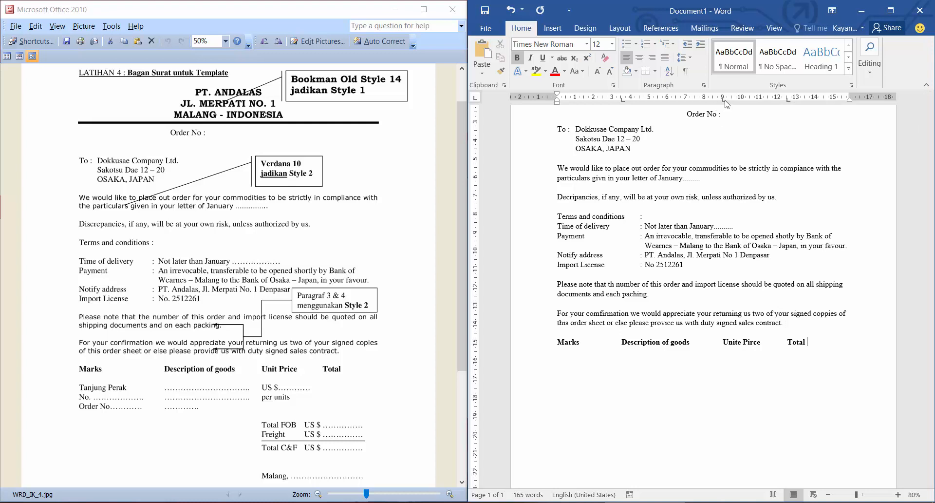
{"action": "left_click_drag", "start_coordinate": [724, 100], "coordinate": [800, 99]}
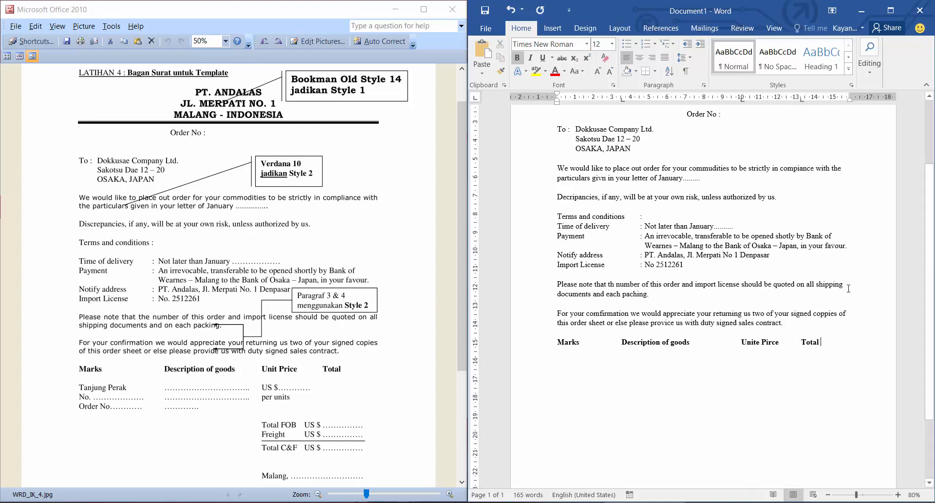
{"action": "key", "text": "Return"}
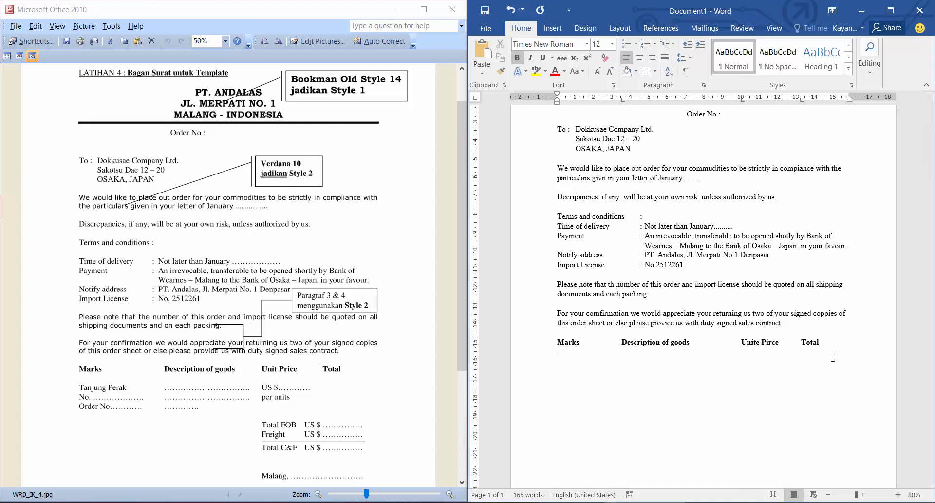
{"action": "left_click", "coordinate": [518, 58]}
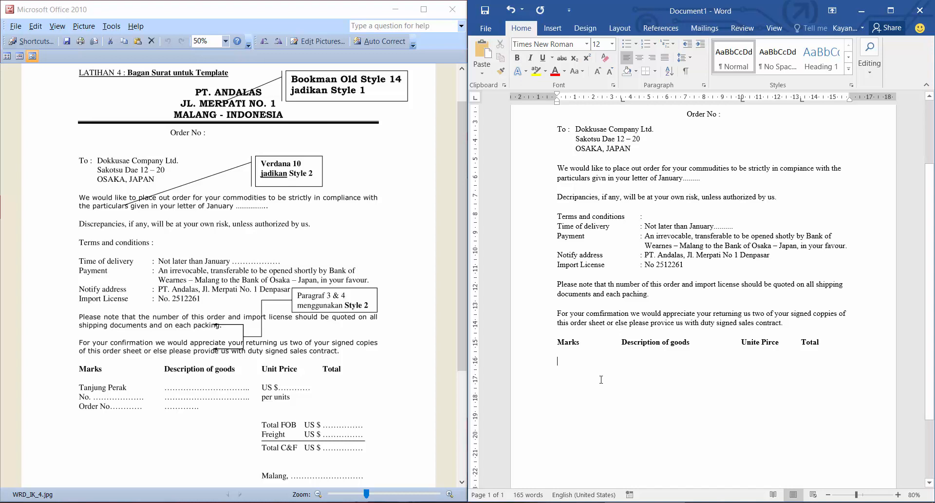
Fill the first goods row with Tanjung Perak, a dotted description line and US $ followed by dots.
{"action": "type", "text": "Tanjung Perak"}
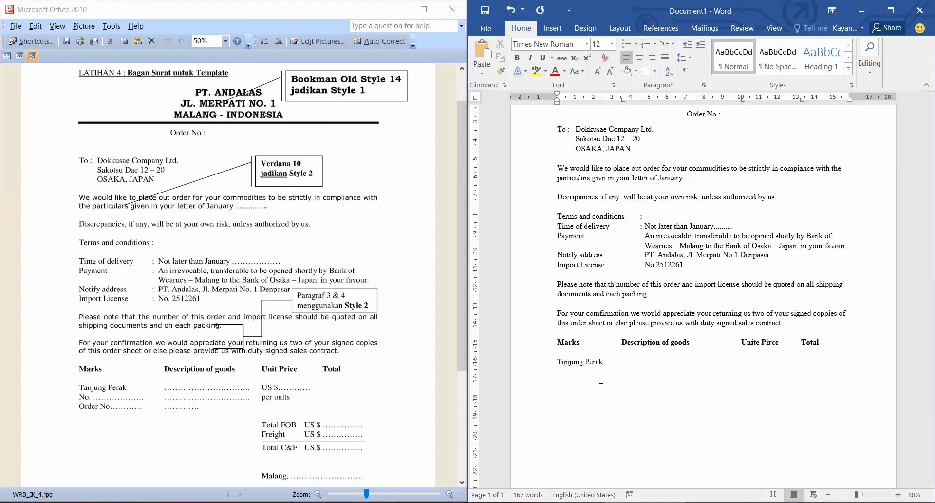
{"action": "key", "text": "Tab"}
{"action": "type", "text": "............................................."}
{"action": "type", "text": "Us "}
{"action": "type", "text": "$"}
{"action": "type", "text": "........"}
{"action": "type", "text": "No................"}
{"action": "type", "text": "."}
{"action": "type", "text": "..................................."}
{"action": "type", "text": ".."}
{"action": "type", "text": "per units"}
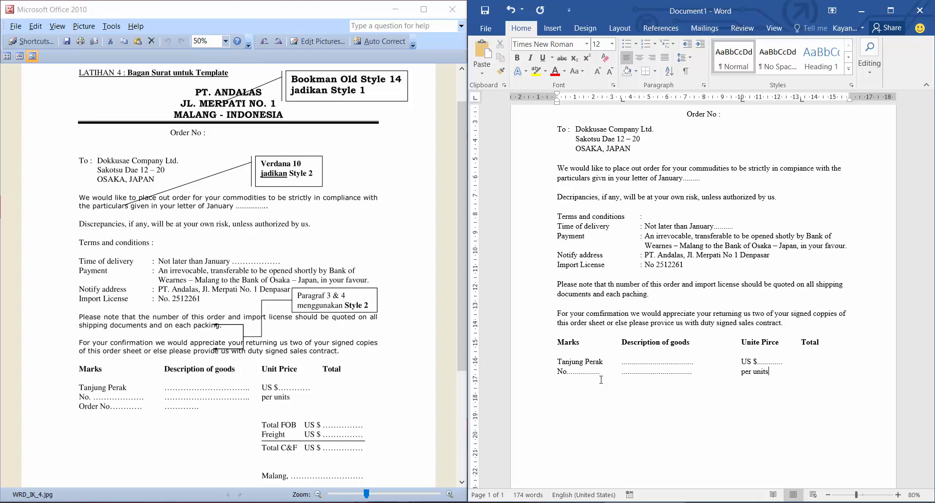
{"action": "type", "text": "Order no........"}
Add the third goods row with Order No and dots, capitalizing the N, plus a dotted description line.
{"action": "key", "text": "Left"}
{"action": "key", "text": "Left"}
{"action": "key", "text": "Left"}
{"action": "key", "text": "Left"}
{"action": "key", "text": "shift+Left"}
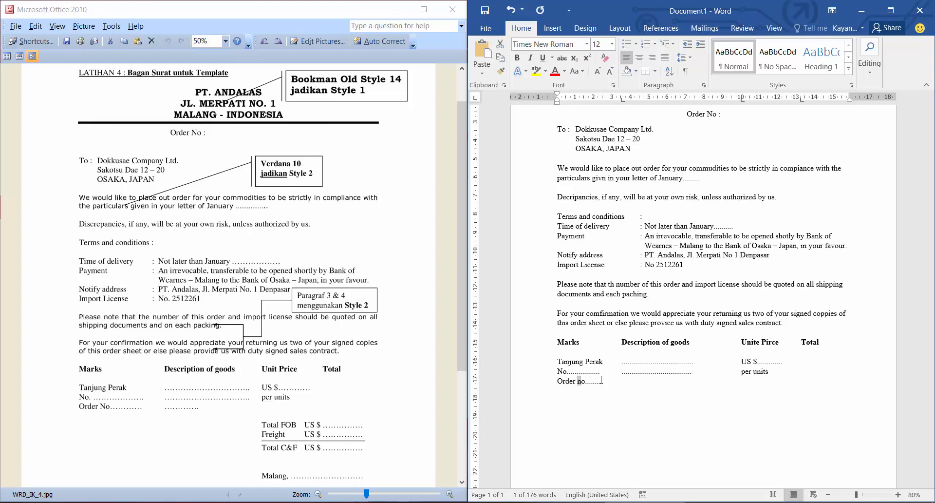
{"action": "type", "text": "N"}
{"action": "key", "text": "Right"}
{"action": "key", "text": "Right"}
{"action": "key", "text": "Right"}
{"action": "key", "text": "Right"}
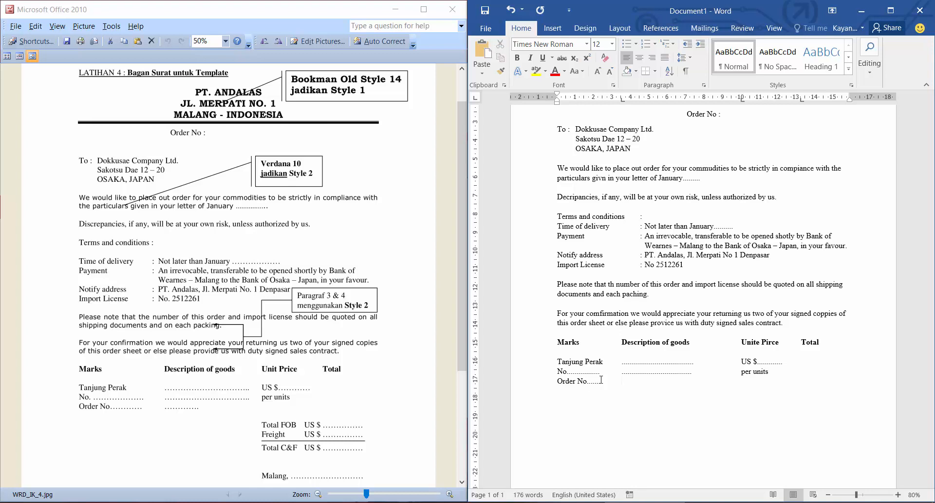
{"action": "type", "text": "............................................"}
{"action": "key", "text": "Up"}
{"action": "key", "text": "Down"}
Enter Total FOB below the goods rows, aligned under Unite Pirce, with US $ and dots at the 12.5 cm tab stop.
{"action": "scroll", "coordinate": [686, 326], "scroll_direction": "down", "scroll_amount": 3}
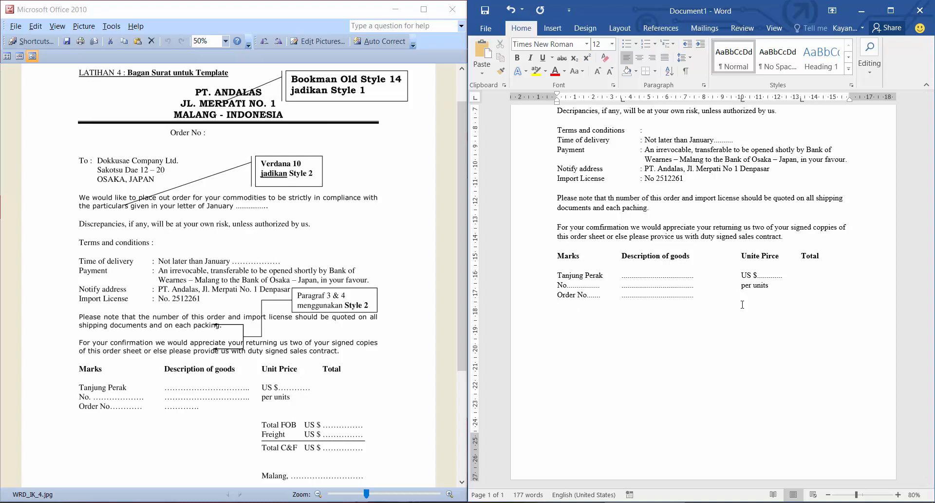
{"action": "type", "text": "Total FOB"}
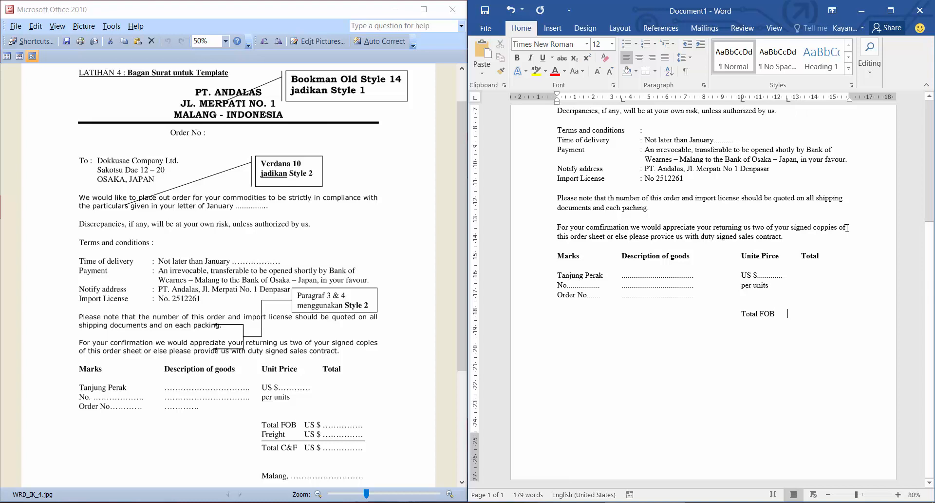
{"action": "type", "text": "US $"}
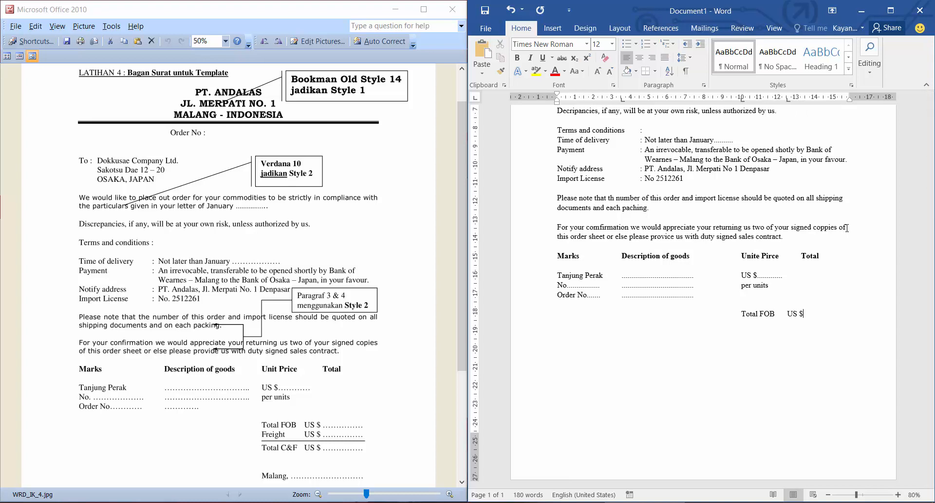
{"action": "type", "text": "..........."}
Remove the 3.5 cm tab stop and the surplus tab from the Total FOB line, and start a matching line below.
{"action": "key", "text": "ctrl+z"}
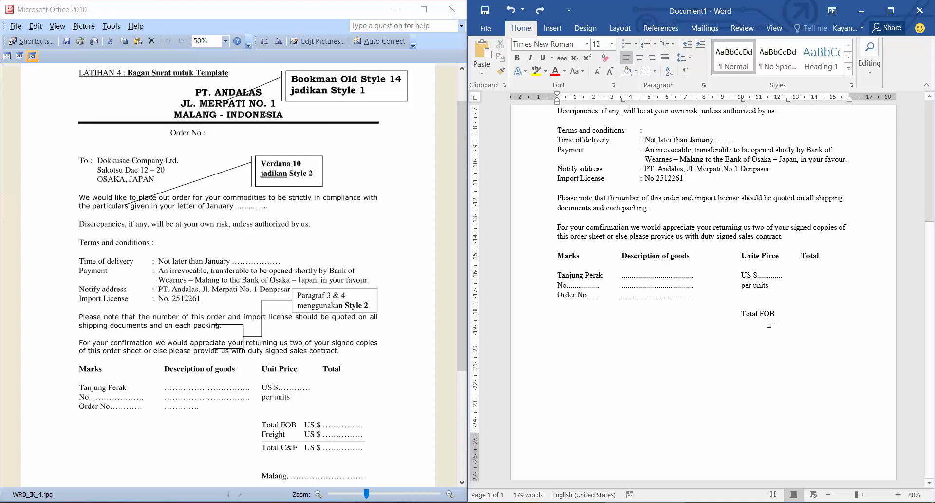
{"action": "key", "text": "ctrl+y"}
{"action": "key", "text": "ctrl+z"}
{"action": "left_click_drag", "start_coordinate": [622, 97], "coordinate": [642, 163]}
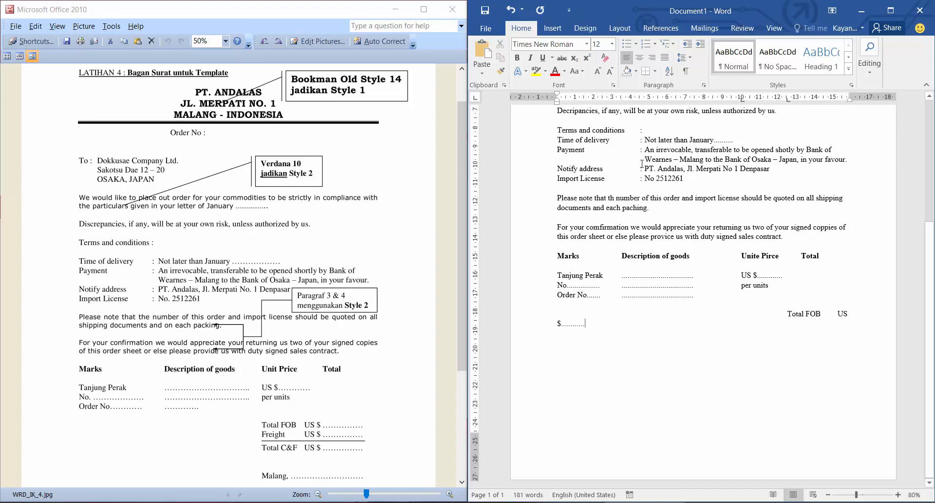
{"action": "left_click", "coordinate": [788, 314]}
{"action": "key", "text": "BackSpace"}
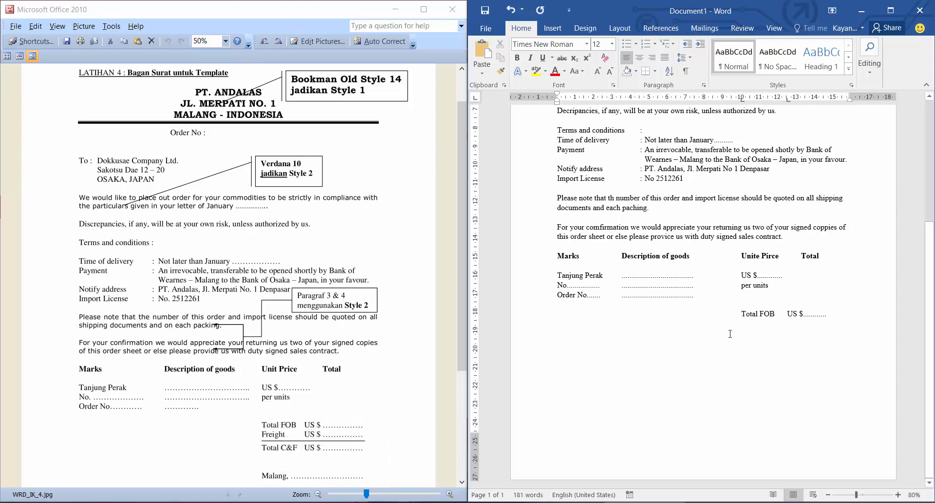
{"action": "key", "text": "Return"}
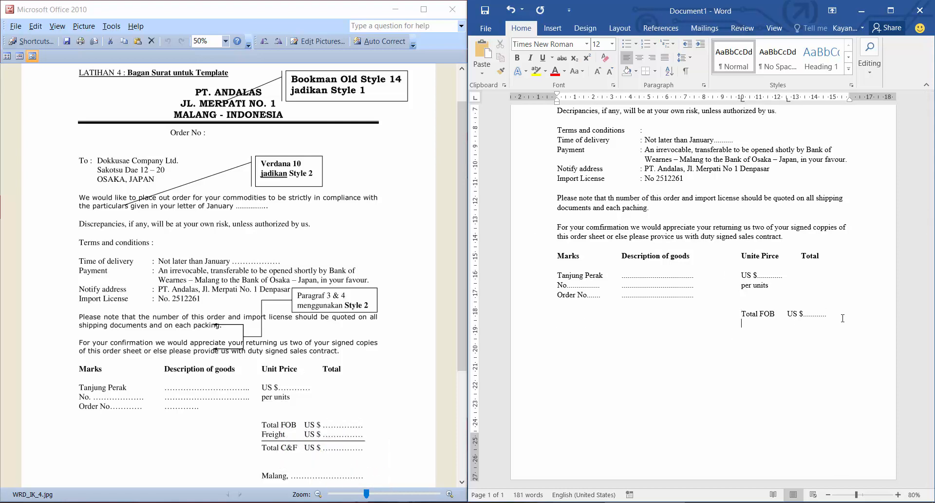
Enter the Freight line with US $ and dots below Total FOB.
{"action": "type", "text": "Freight"}
{"action": "key", "text": "Tab"}
{"action": "type", "text": "US $.......... Total C&"}
Enter the Total C&F line with US $ and dots, and extend the Freight dots to the same length.
{"action": "key", "text": "BackSpace"}
{"action": "type", "text": "FUS $"}
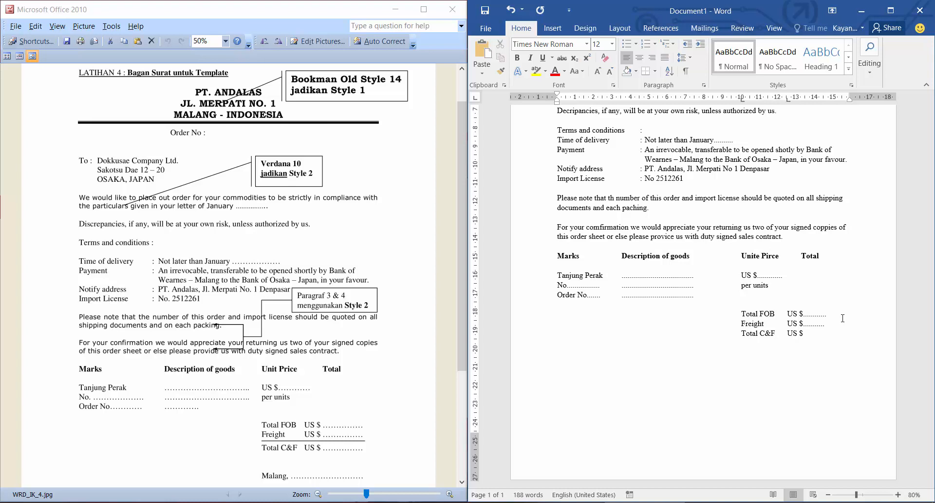
{"action": "type", "text": "............."}
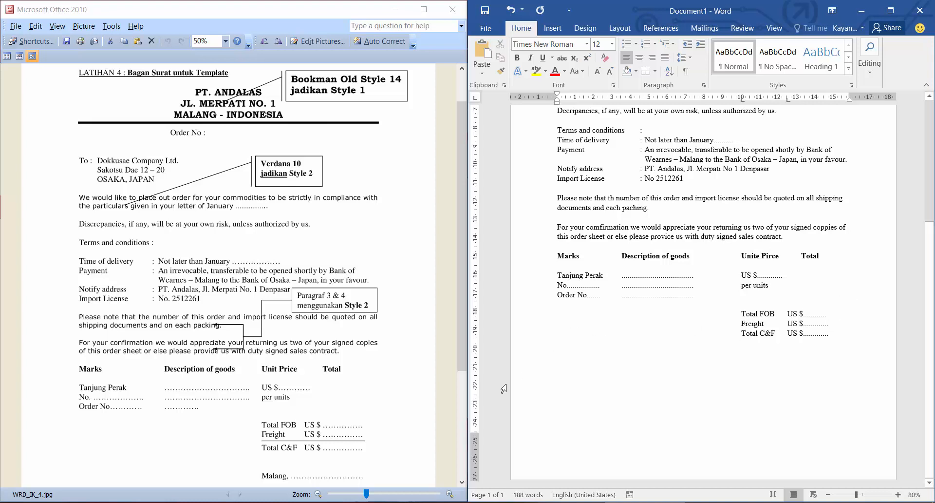
Following the end of the reference letter, add the lines Osaka : and Comfirmed by : below the totals.
{"action": "left_click", "coordinate": [394, 400]}
{"action": "scroll", "coordinate": [394, 400], "scroll_direction": "down", "scroll_amount": 2}
{"action": "scroll", "coordinate": [394, 400], "scroll_direction": "down", "scroll_amount": 2}
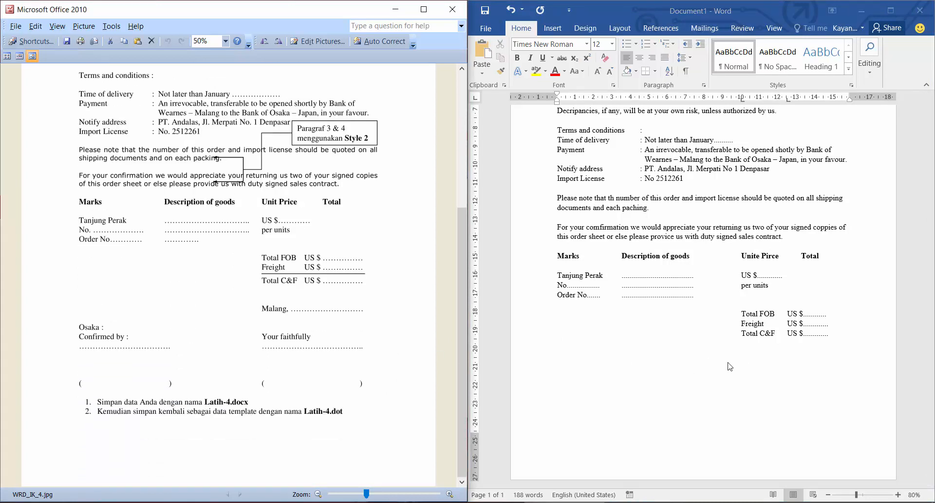
{"action": "left_click", "coordinate": [848, 338]}
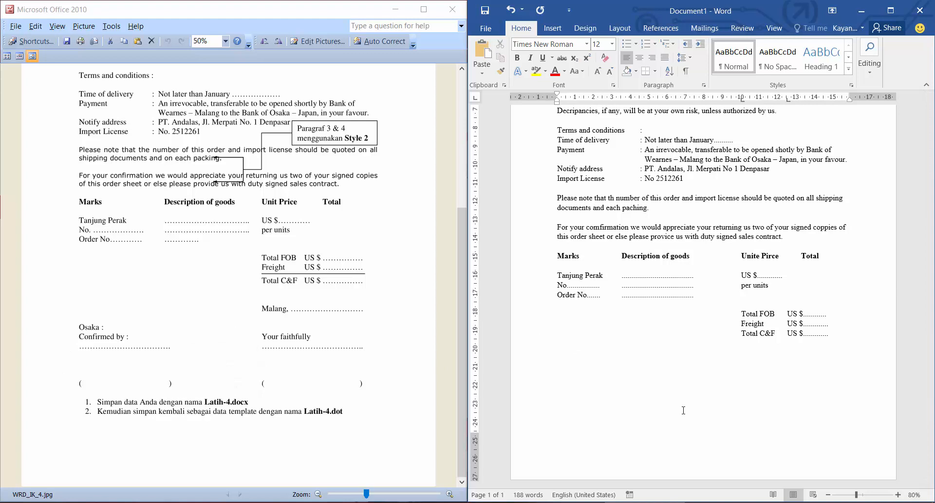
{"action": "type", "text": "Osaka :"}
{"action": "key", "text": "Return"}
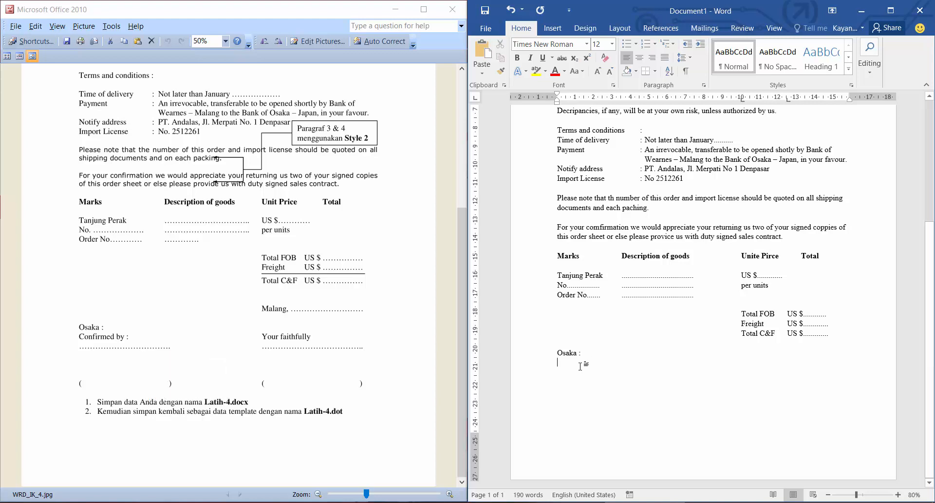
{"action": "type", "text": "Comfirme"}
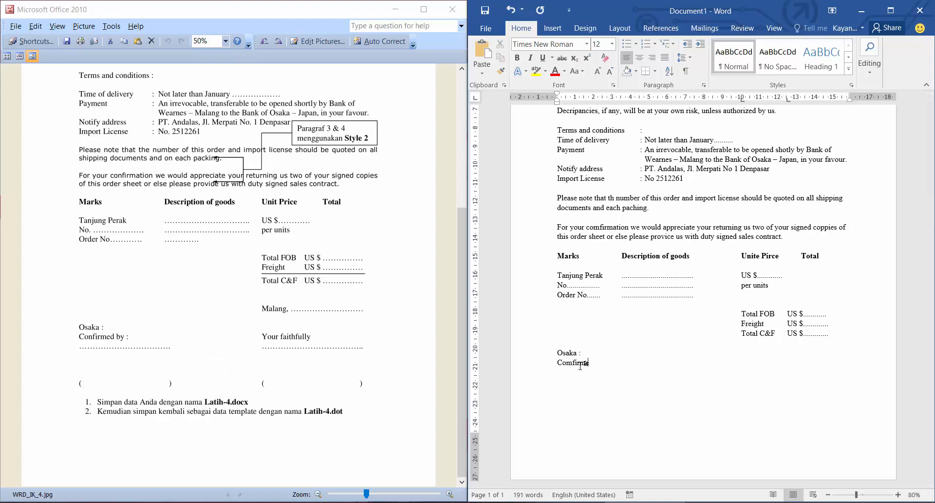
{"action": "type", "text": "d by :"}
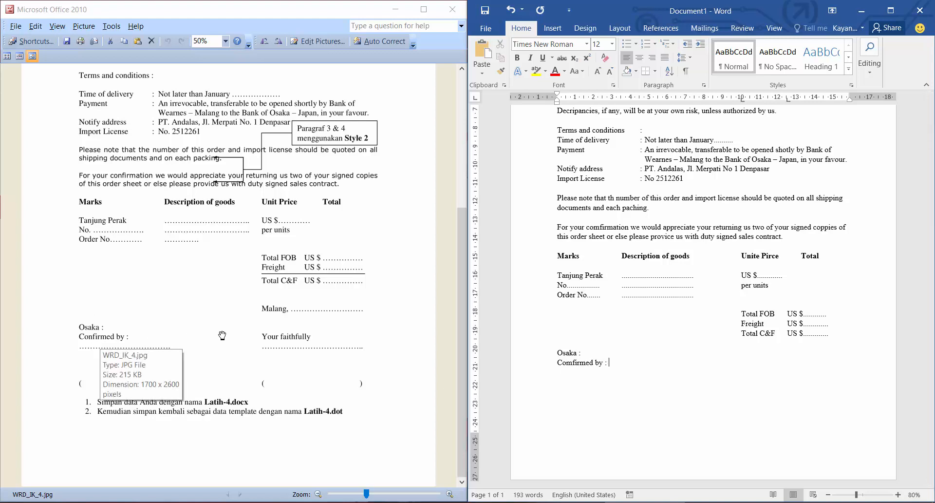
Add Your faithfully at the 10 cm tab stop on the Comfirmed by line.
{"action": "key", "text": "Tab"}
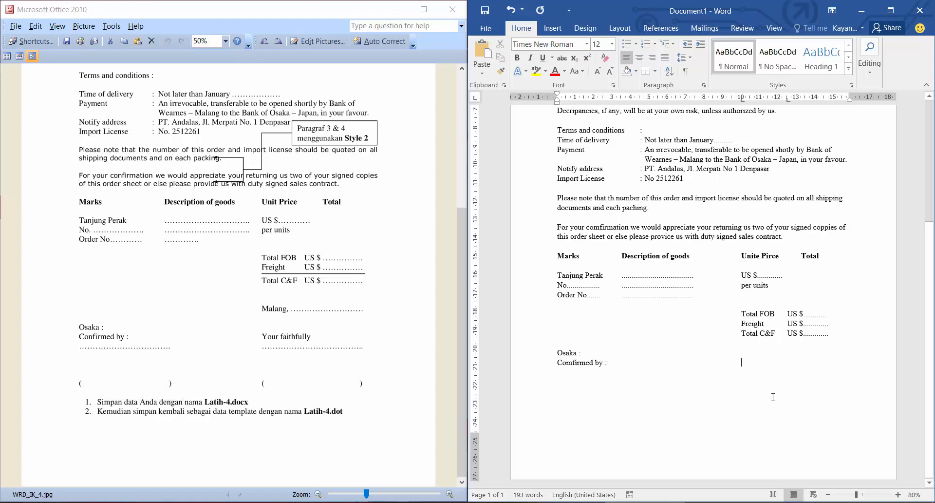
{"action": "type", "text": "You"}
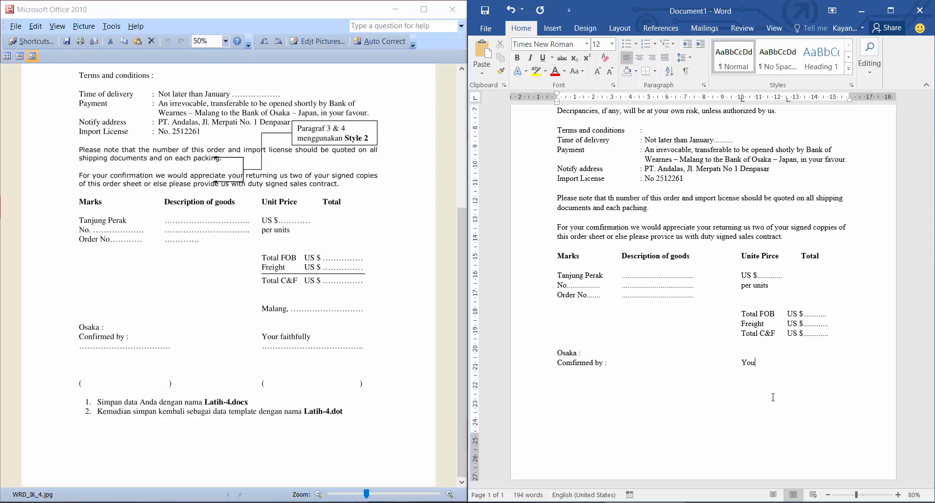
{"action": "type", "text": "r faithfully"}
Insert a line above Osaka containing Malang, and a short run of dots, aligned with the totals block.
{"action": "key", "text": "Return"}
{"action": "key", "text": "Up"}
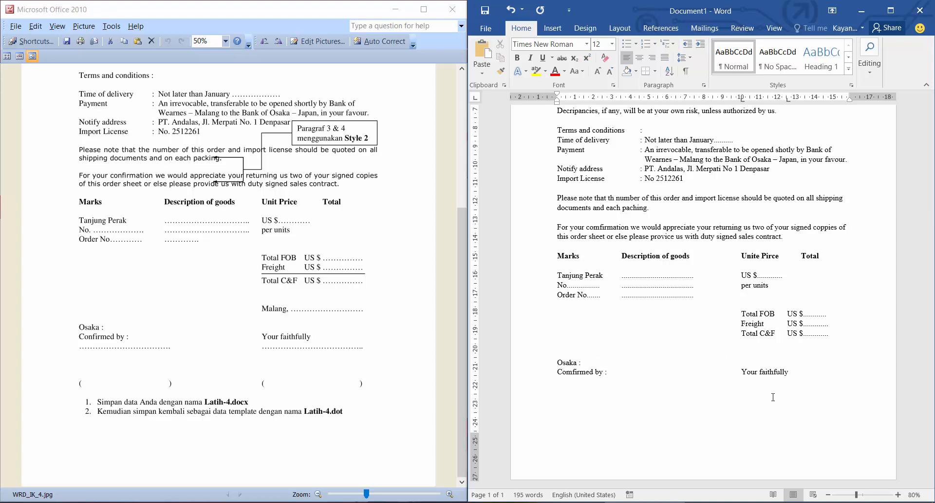
{"action": "type", "text": "Malang"}
{"action": "type", "text": ", ......................"}
{"action": "type", "text": "........................................"}
{"action": "key", "text": "BackSpace"}
{"action": "key", "text": "BackSpace"}
{"action": "key", "text": "BackSpace"}
{"action": "key", "text": "BackSpace"}
{"action": "key", "text": "BackSpace"}
{"action": "key", "text": "BackSpace"}
{"action": "key", "text": "BackSpace"}
{"action": "key", "text": "BackSpace"}
{"action": "key", "text": "BackSpace"}
{"action": "key", "text": "BackSpace"}
{"action": "key", "text": "BackSpace"}
{"action": "key", "text": "BackSpace"}
{"action": "key", "text": "BackSpace"}
{"action": "key", "text": "BackSpace"}
{"action": "key", "text": "BackSpace"}
{"action": "key", "text": "BackSpace"}
{"action": "key", "text": "BackSpace"}
{"action": "key", "text": "BackSpace"}
{"action": "key", "text": "BackSpace"}
{"action": "key", "text": "BackSpace"}
{"action": "key", "text": "BackSpace"}
{"action": "key", "text": "BackSpace"}
{"action": "key", "text": "BackSpace"}
{"action": "key", "text": "BackSpace"}
{"action": "key", "text": "BackSpace"}
{"action": "key", "text": "BackSpace"}
{"action": "key", "text": "BackSpace"}
{"action": "key", "text": "BackSpace"}
{"action": "key", "text": "BackSpace"}
{"action": "key", "text": "BackSpace"}
{"action": "key", "text": "BackSpace"}
{"action": "key", "text": "BackSpace"}
{"action": "key", "text": "BackSpace"}
{"action": "key", "text": "BackSpace"}
{"action": "key", "text": "BackSpace"}
{"action": "key", "text": "BackSpace"}
{"action": "key", "text": "BackSpace"}
{"action": "key", "text": "BackSpace"}
Add dotted lines under Comfirmed by and Your faithfully, with a spaced pair of parentheses below each for the signatory names.
{"action": "key", "text": "Return"}
{"action": "type", "text": "...............................................\t"}
{"action": "type", "text": "."}
{"action": "type", "text": "........................................................"}
{"action": "type", "text": "("}
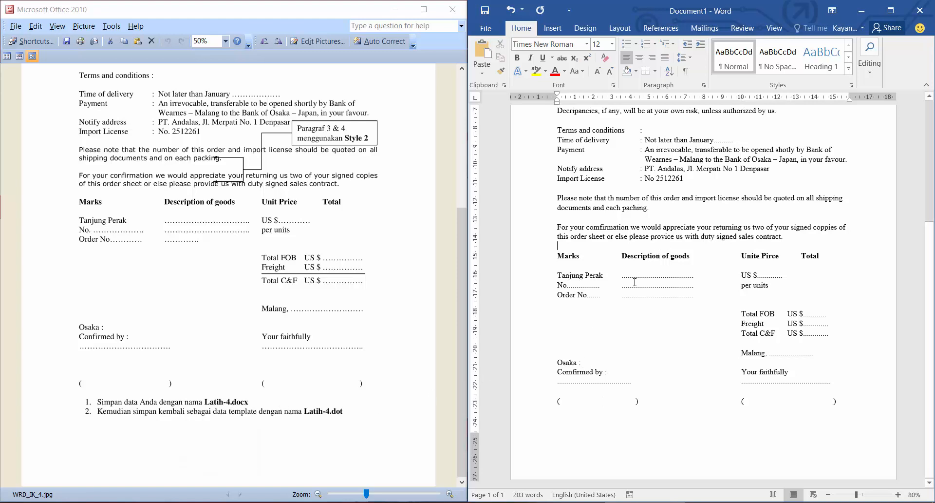
Try the built-in Heading 1 style on the three letterhead lines, and undo it.
{"action": "scroll", "coordinate": [638, 263], "scroll_direction": "up", "scroll_amount": 6}
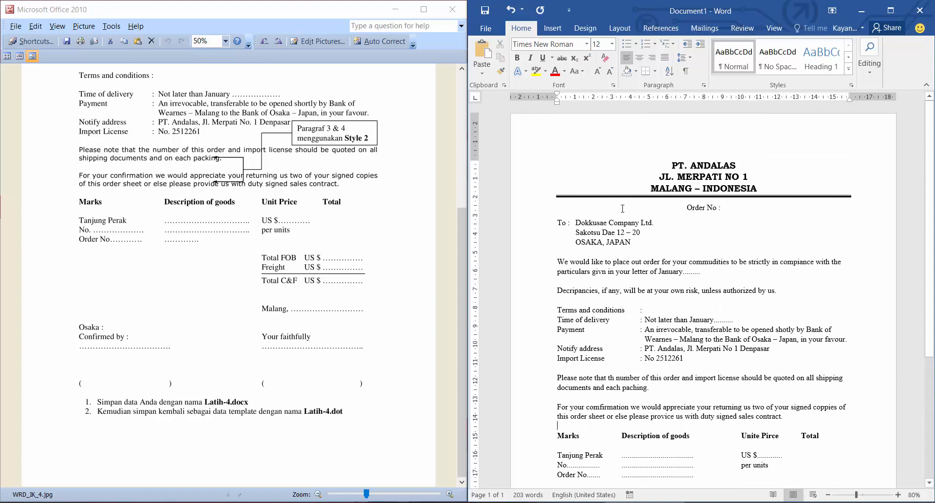
{"action": "left_click", "coordinate": [322, 220]}
{"action": "scroll", "coordinate": [348, 265], "scroll_direction": "up", "scroll_amount": 5}
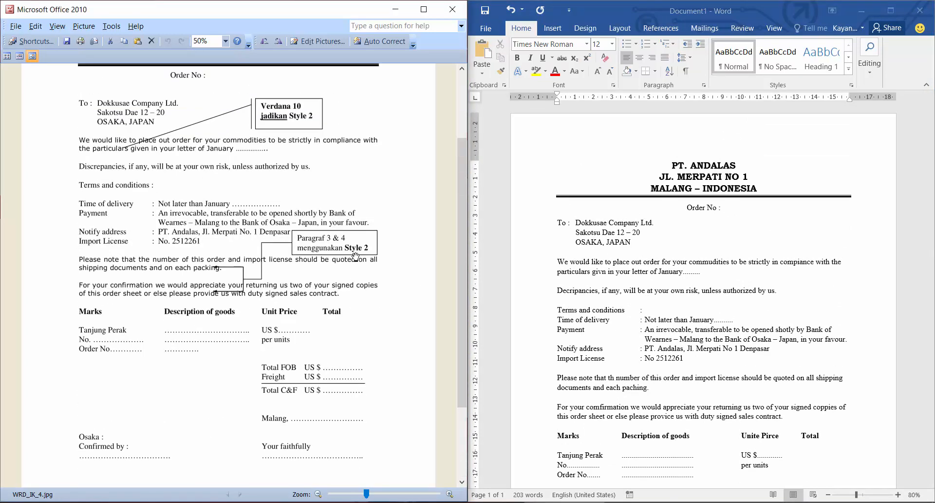
{"action": "scroll", "coordinate": [347, 273], "scroll_direction": "up", "scroll_amount": 3}
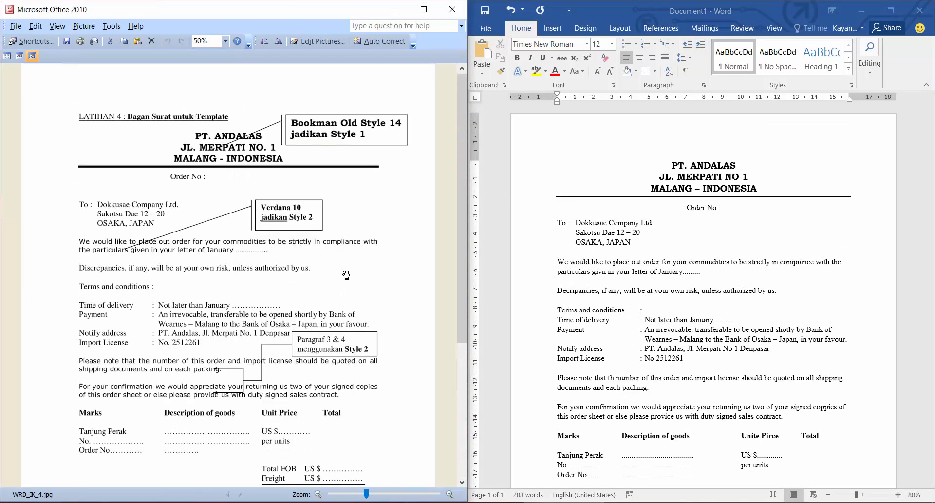
{"action": "left_click", "coordinate": [749, 173]}
{"action": "left_click", "coordinate": [749, 174]}
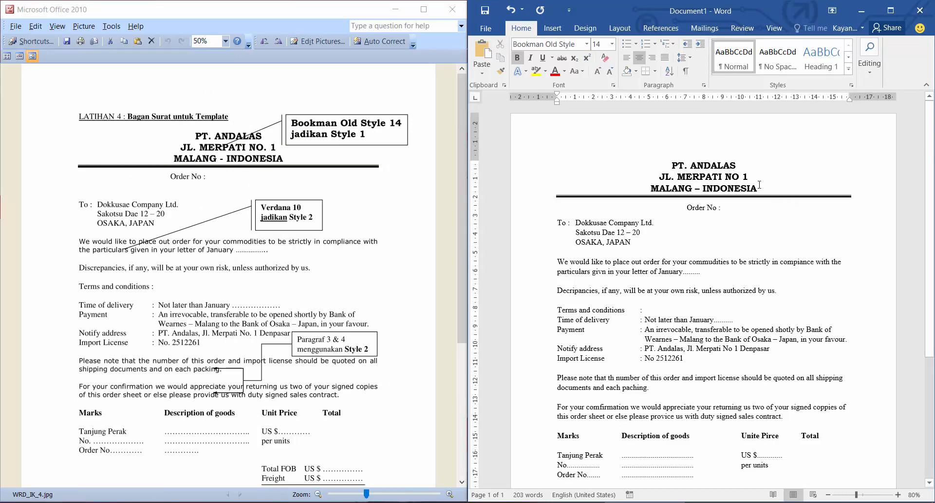
{"action": "left_click_drag", "start_coordinate": [759, 184], "coordinate": [672, 165]}
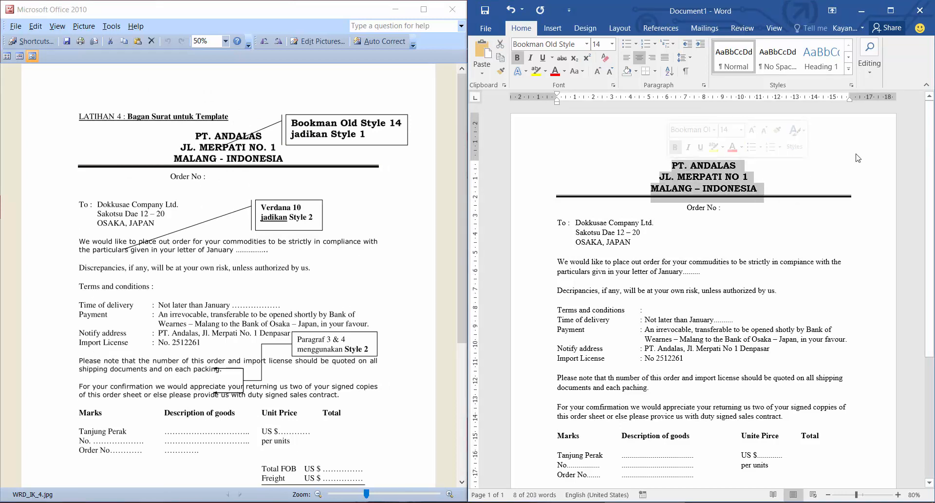
{"action": "left_click", "coordinate": [849, 69]}
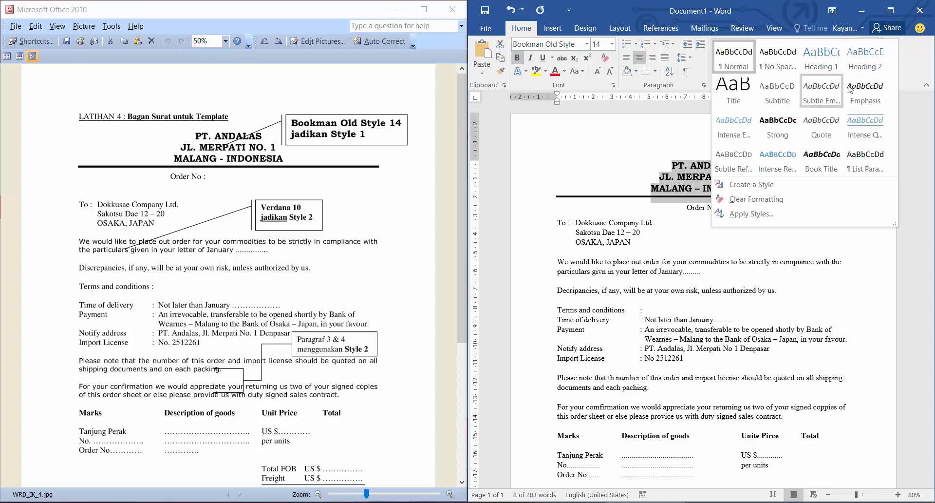
{"action": "left_click", "coordinate": [821, 58]}
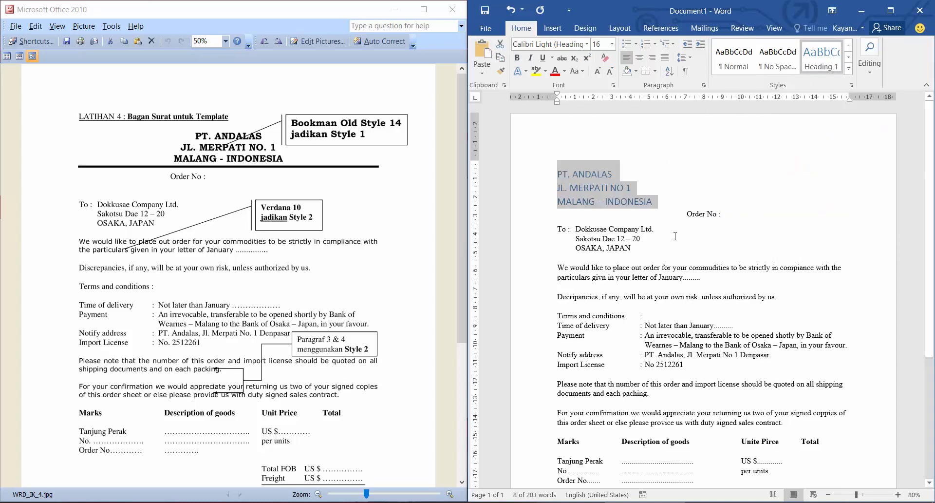
{"action": "key", "text": "ctrl+z"}
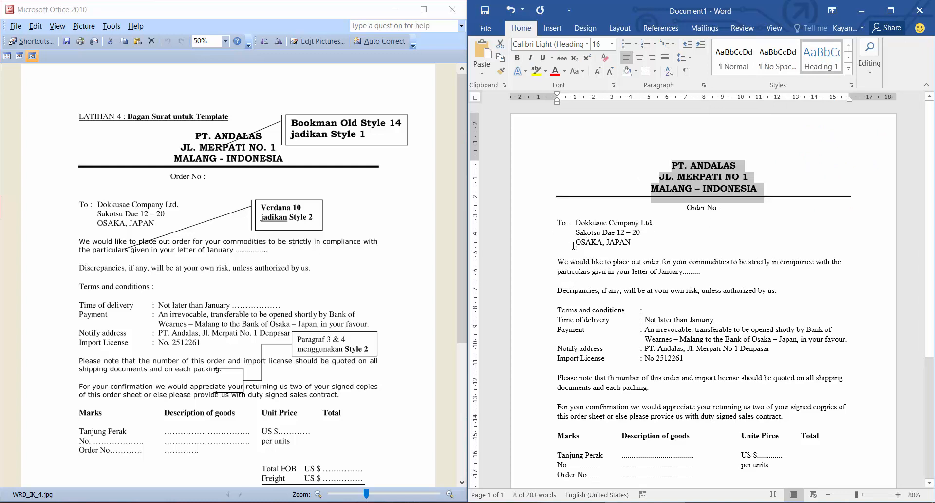
Create a style named Heading Saya from the formatting of the three letterhead lines and apply it to them.
{"action": "left_click", "coordinate": [848, 68]}
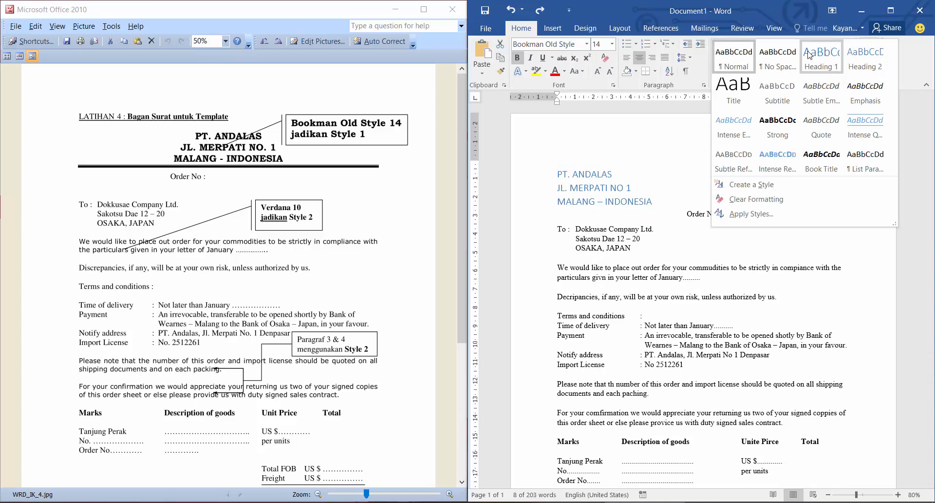
{"action": "left_click", "coordinate": [656, 239]}
{"action": "left_click", "coordinate": [763, 189]}
{"action": "left_click_drag", "start_coordinate": [763, 188], "coordinate": [673, 166]}
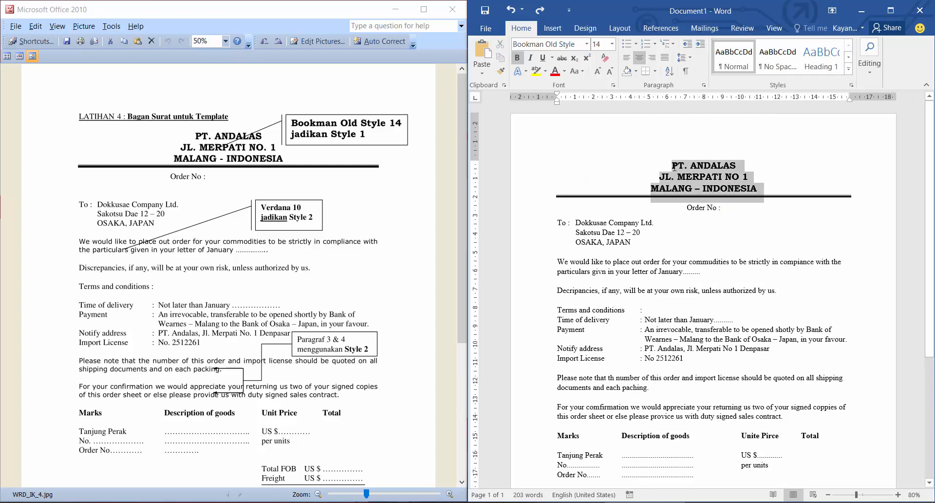
{"action": "left_click", "coordinate": [848, 68]}
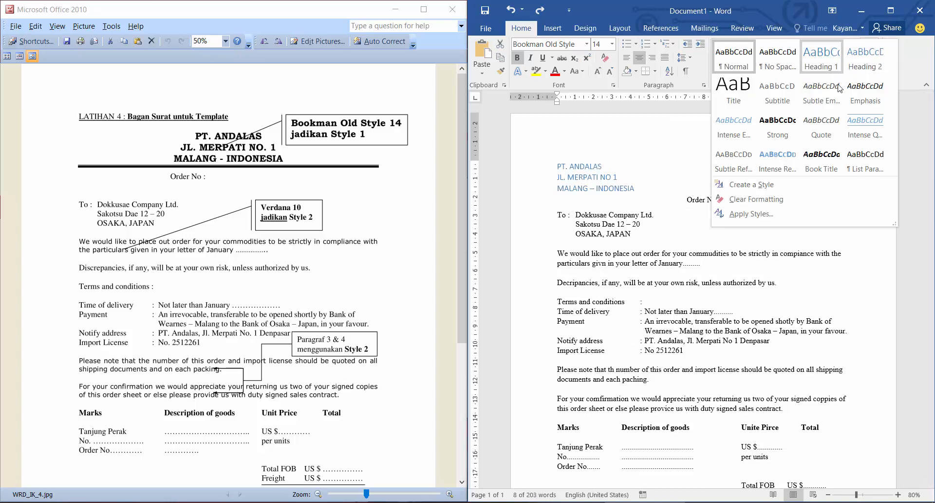
{"action": "left_click", "coordinate": [762, 187]}
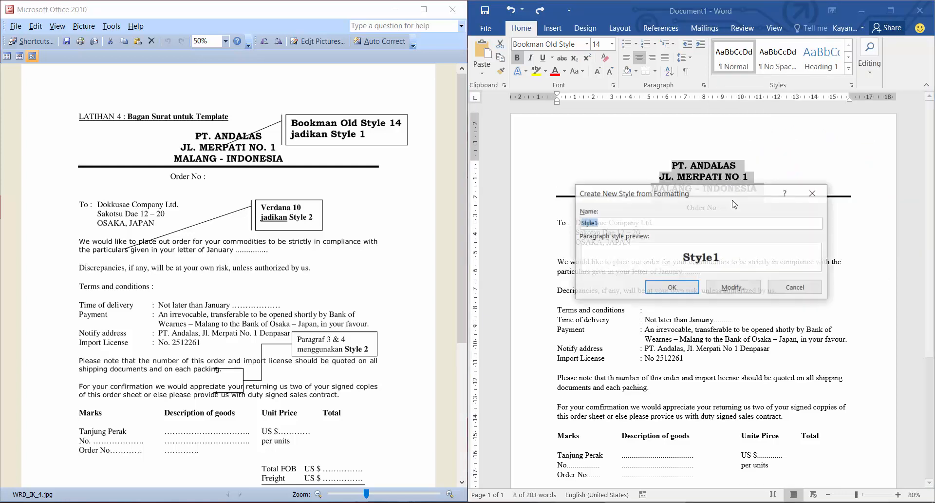
{"action": "left_click_drag", "start_coordinate": [648, 195], "coordinate": [617, 256]}
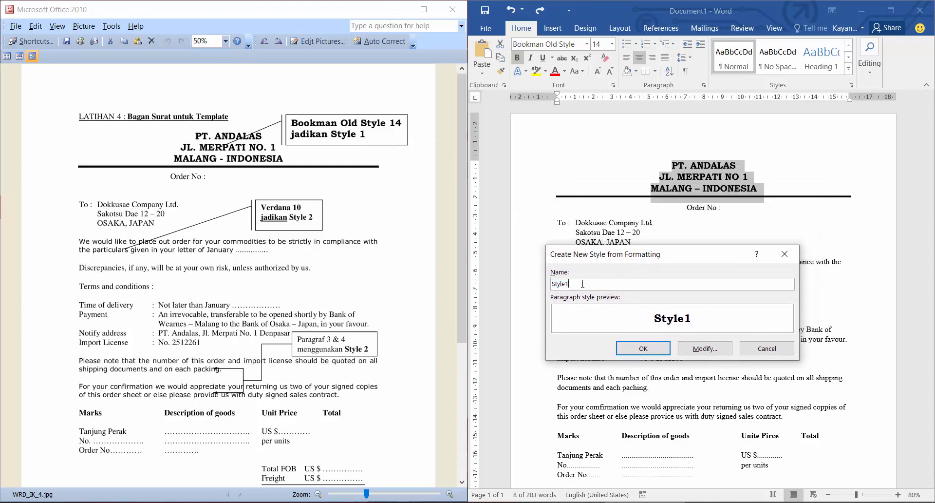
{"action": "type", "text": "Heading"}
{"action": "key", "text": "ctrl+a"}
{"action": "type", "text": "Heading Saya"}
{"action": "triple_click", "coordinate": [580, 283]}
{"action": "left_click", "coordinate": [598, 286]}
{"action": "left_click_drag", "start_coordinate": [597, 284], "coordinate": [527, 292]}
{"action": "left_click", "coordinate": [643, 347]}
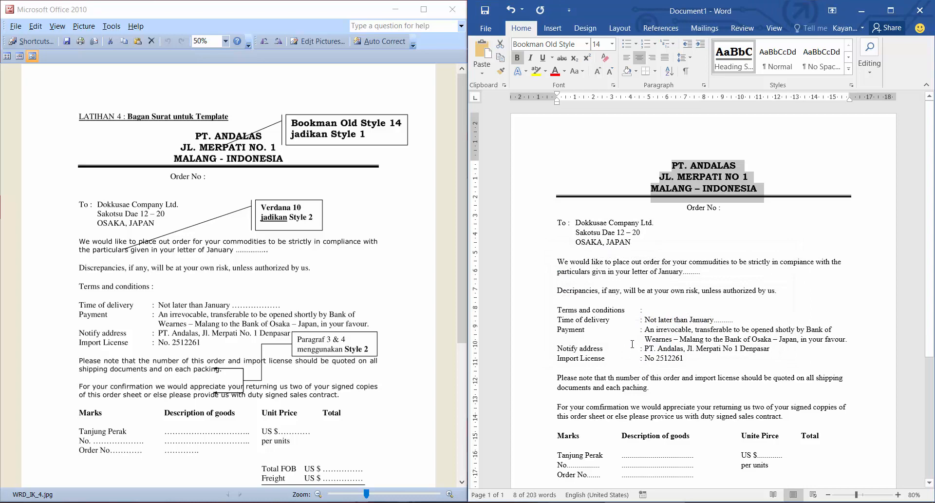
{"action": "left_click", "coordinate": [848, 69]}
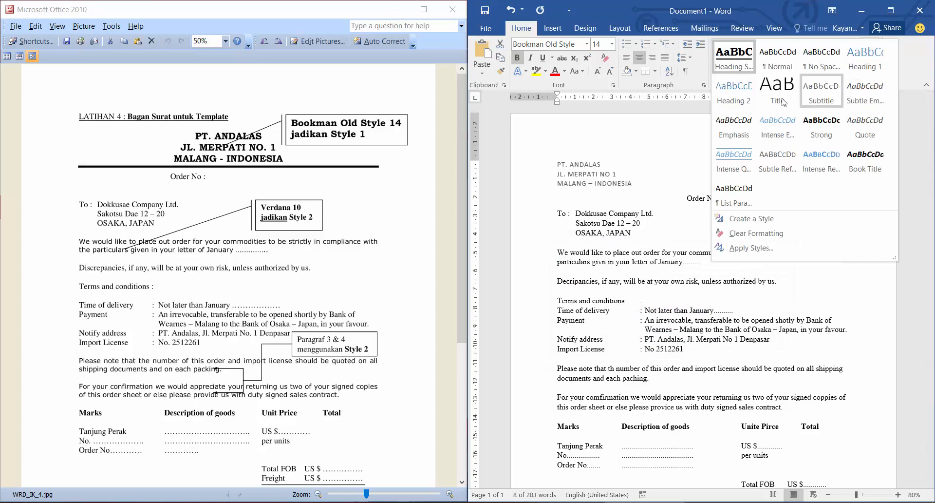
{"action": "left_click", "coordinate": [737, 71]}
Add the test title Ini Judul Surat Baru on a new page after the signature block.
{"action": "scroll", "coordinate": [654, 361], "scroll_direction": "down", "scroll_amount": 5}
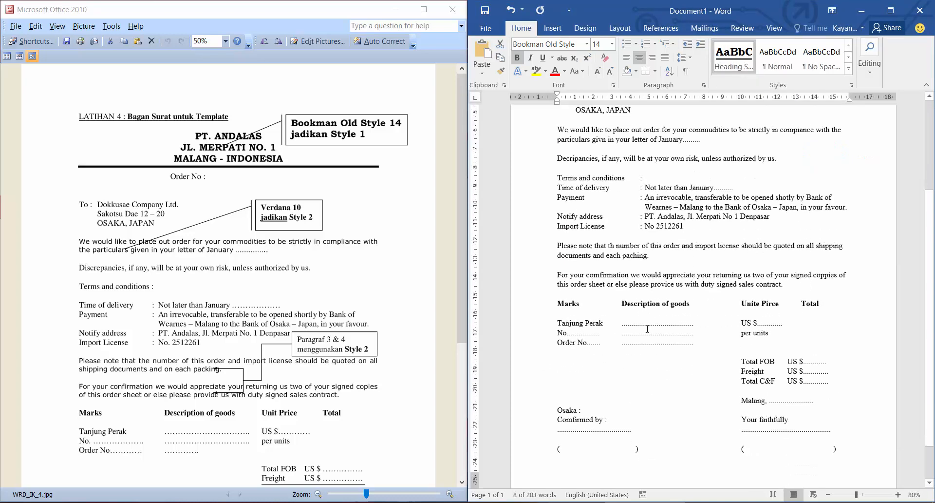
{"action": "left_click", "coordinate": [853, 403]}
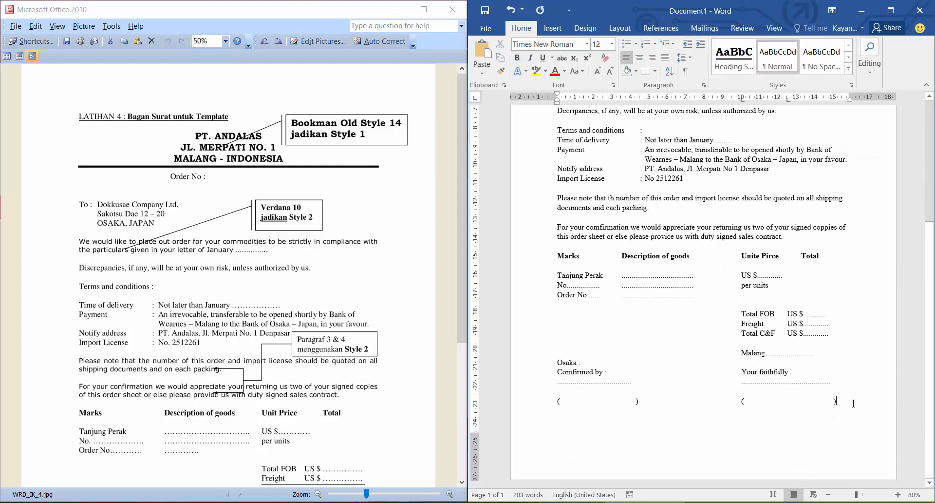
{"action": "key", "text": "Return"}
{"action": "key", "text": "Return"}
{"action": "key", "text": "Return"}
{"action": "key", "text": "Return"}
{"action": "key", "text": "Return"}
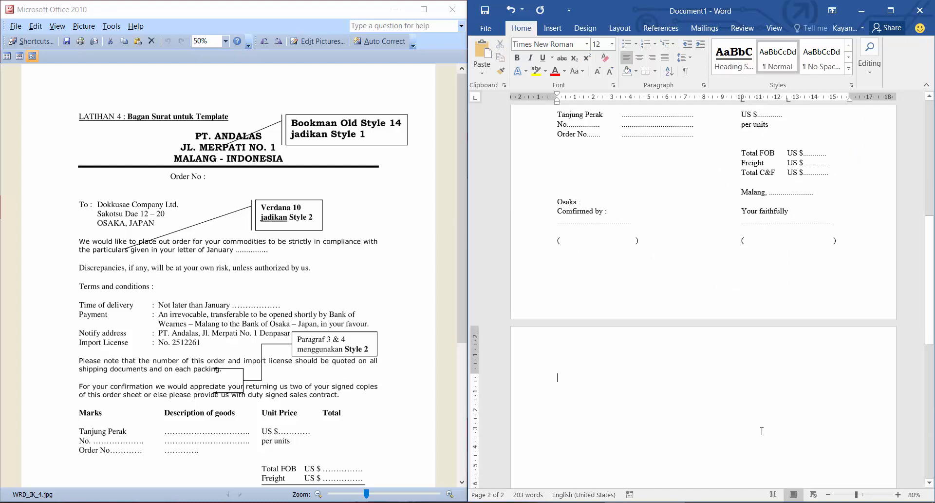
{"action": "type", "text": "U"}
{"action": "key", "text": "shift+Left"}
{"action": "type", "text": "Ini"}
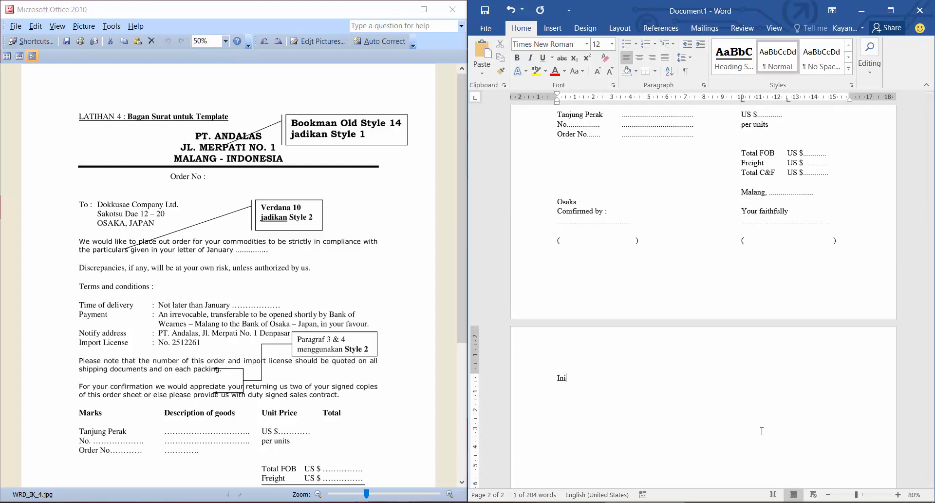
{"action": "type", "text": " Judul Surat Bary"}
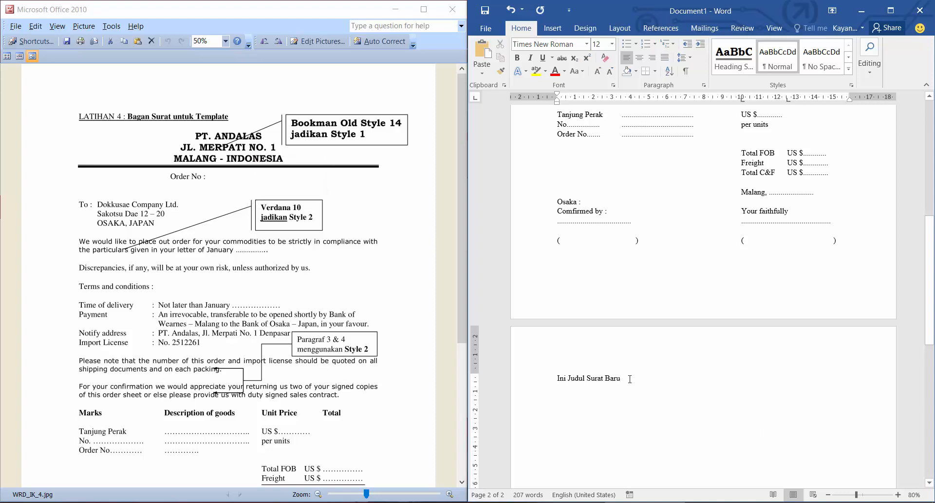
Apply the Heading Saya style to the Ini Judul Surat Baru line and compare it with the letterhead.
{"action": "left_click_drag", "start_coordinate": [629, 378], "coordinate": [556, 378]}
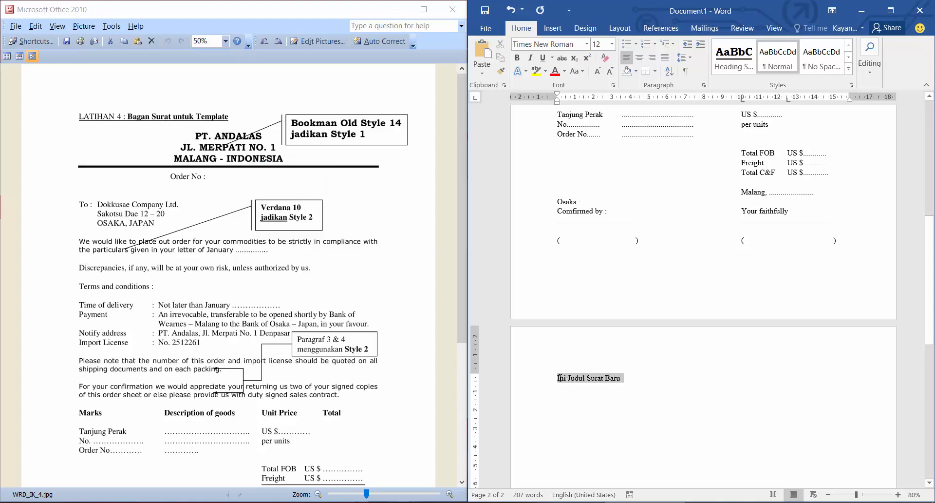
{"action": "left_click", "coordinate": [739, 68]}
{"action": "scroll", "coordinate": [697, 425], "scroll_direction": "up", "scroll_amount": 3}
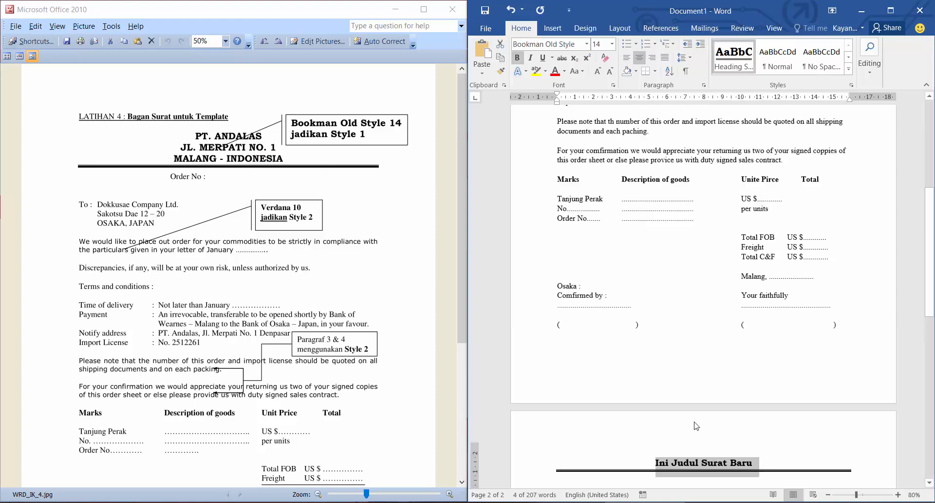
{"action": "scroll", "coordinate": [696, 425], "scroll_direction": "up", "scroll_amount": 5}
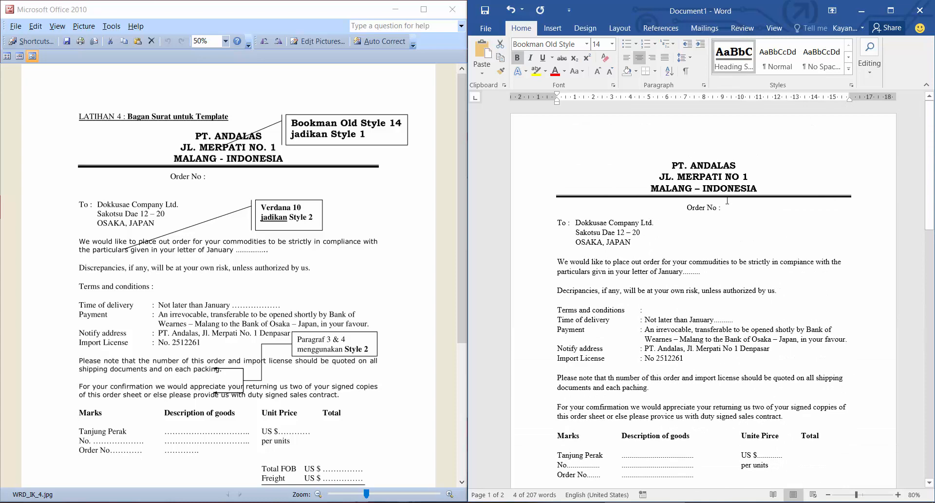
{"action": "scroll", "coordinate": [676, 155], "scroll_direction": "down", "scroll_amount": 9}
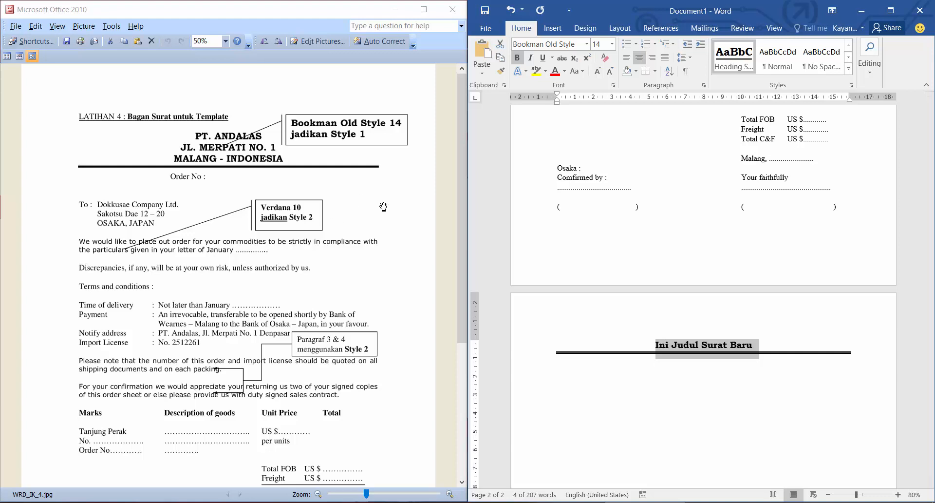
Format the opening paragraph beginning We would like to place out order in Verdana, size 10.
{"action": "scroll", "coordinate": [638, 319], "scroll_direction": "up", "scroll_amount": 10}
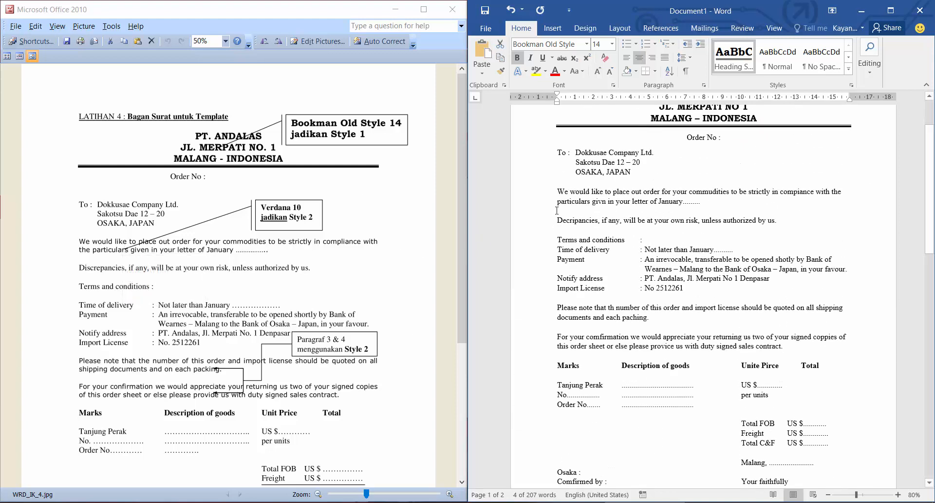
{"action": "left_click_drag", "start_coordinate": [559, 191], "coordinate": [711, 203]}
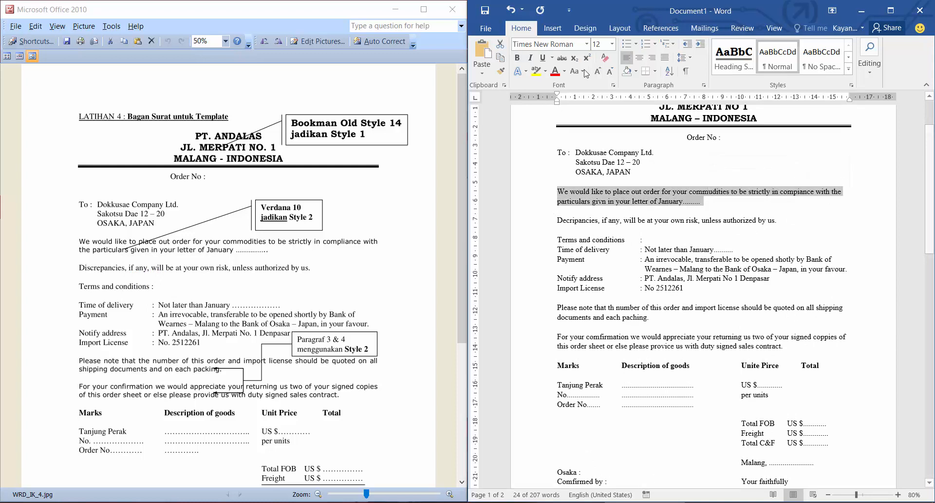
{"action": "left_click", "coordinate": [587, 45]}
{"action": "type", "text": "Verdana"}
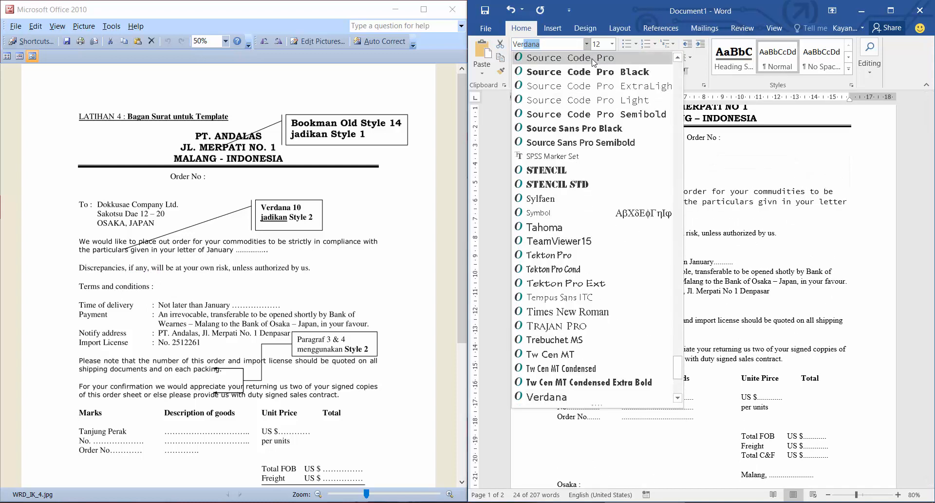
{"action": "key", "text": "Return"}
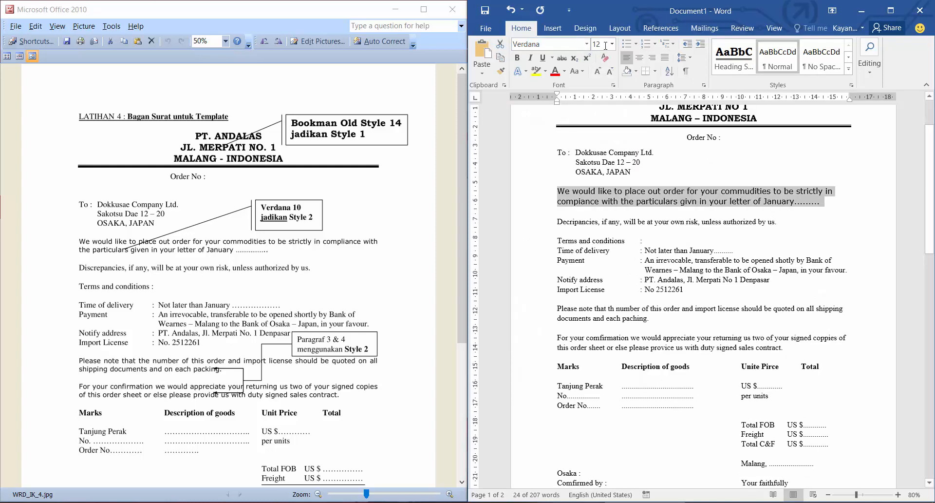
{"action": "left_click", "coordinate": [606, 48]}
{"action": "type", "text": "10"}
{"action": "key", "text": "Return"}
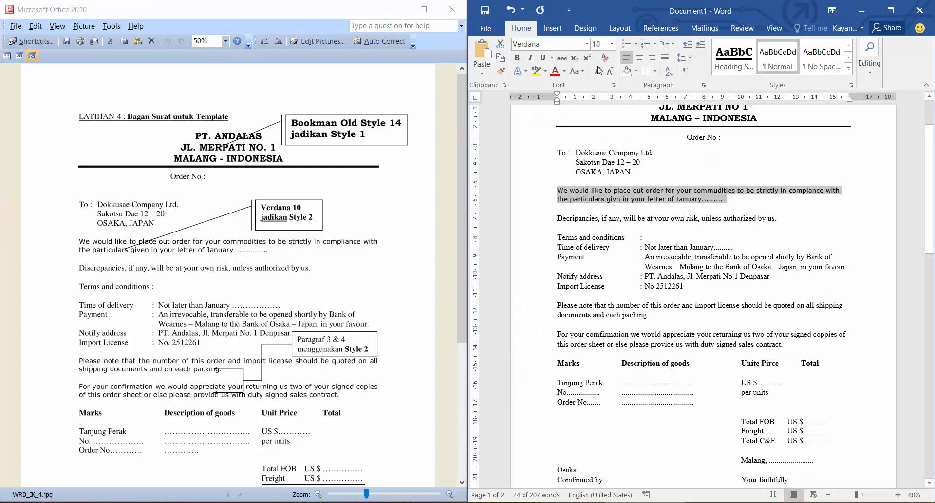
{"action": "left_click", "coordinate": [590, 189]}
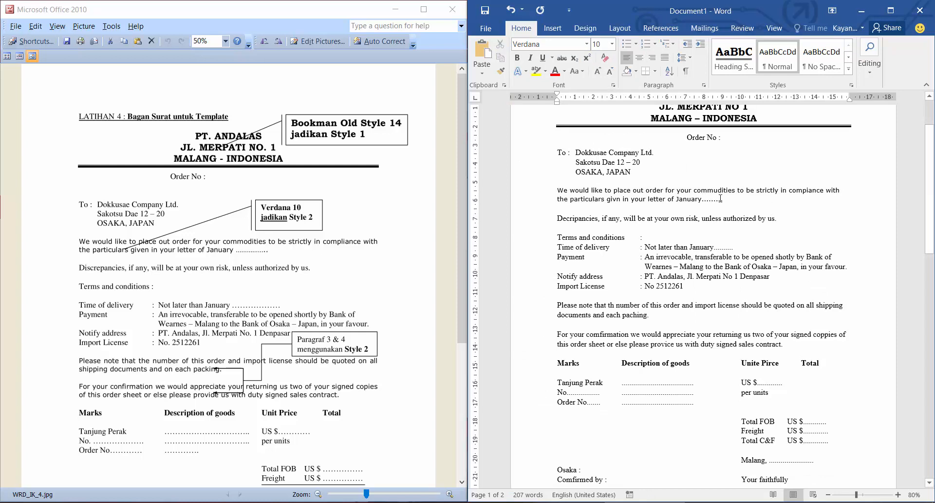
Create a style named Paragraf Saya from the formatting of the Verdana opening paragraph.
{"action": "left_click_drag", "start_coordinate": [721, 198], "coordinate": [560, 192]}
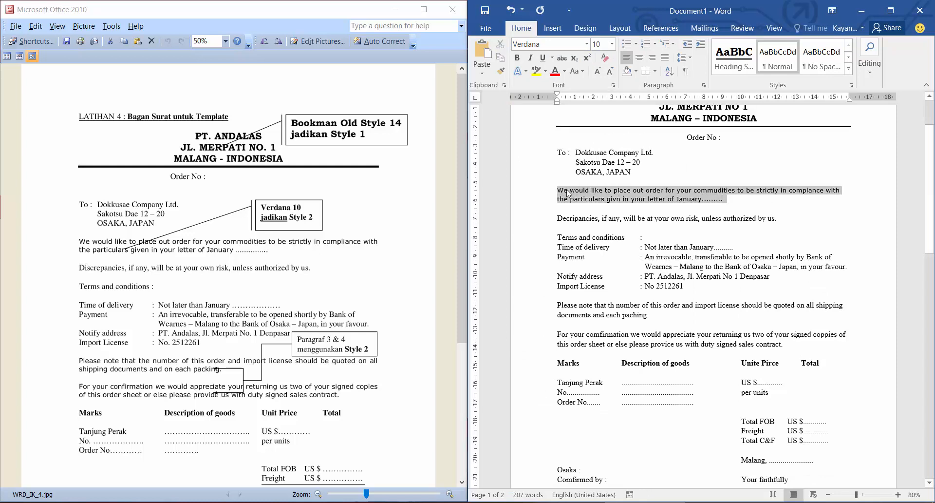
{"action": "left_click", "coordinate": [848, 69]}
{"action": "left_click", "coordinate": [751, 220]}
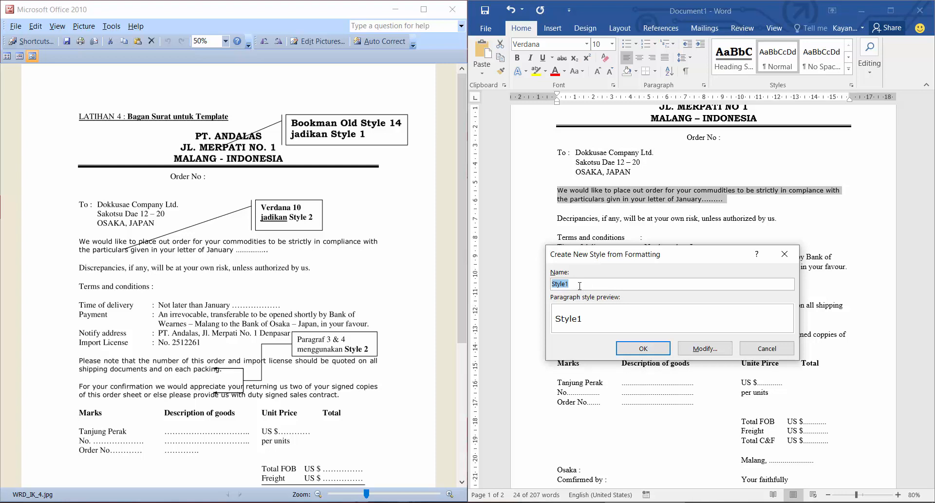
{"action": "type", "text": "Paragraf Saya"}
{"action": "left_click", "coordinate": [639, 350]}
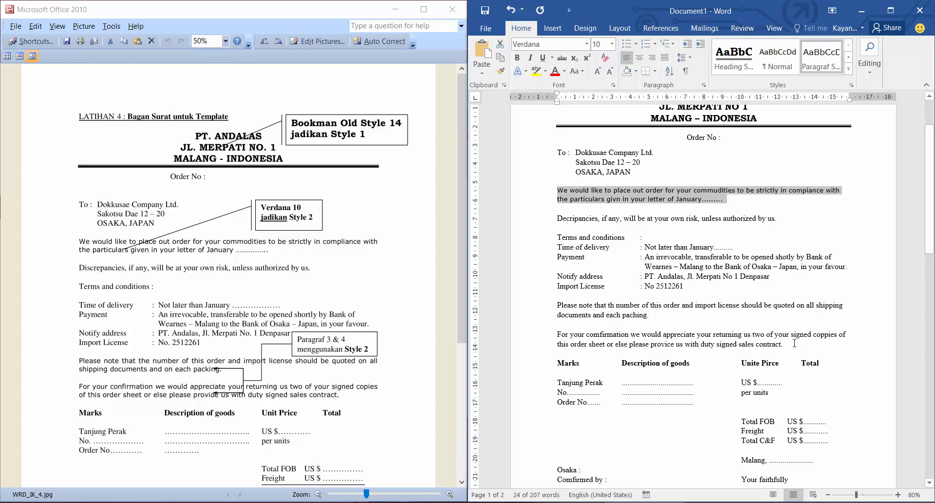
Apply the Paragraf Saya style to the two paragraphs beginning Please note and For your comfirmation above the goods list.
{"action": "left_click_drag", "start_coordinate": [795, 343], "coordinate": [560, 307]}
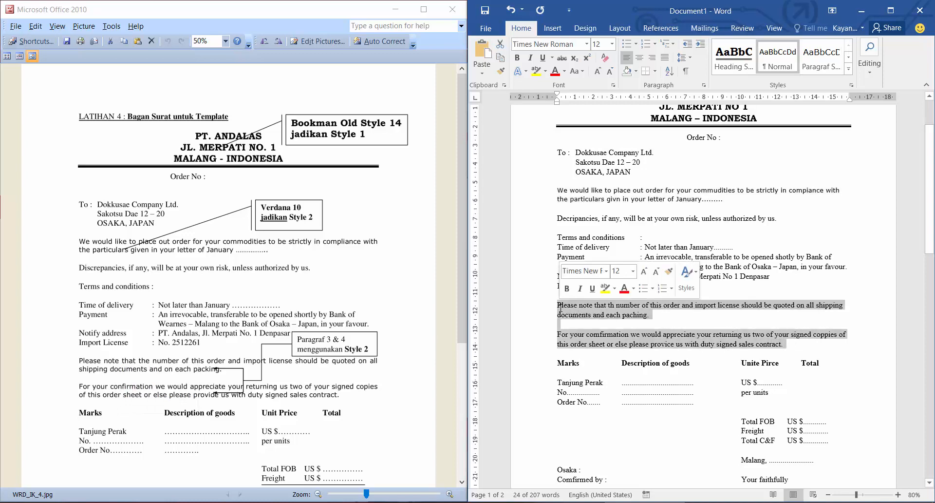
{"action": "left_click", "coordinate": [848, 68]}
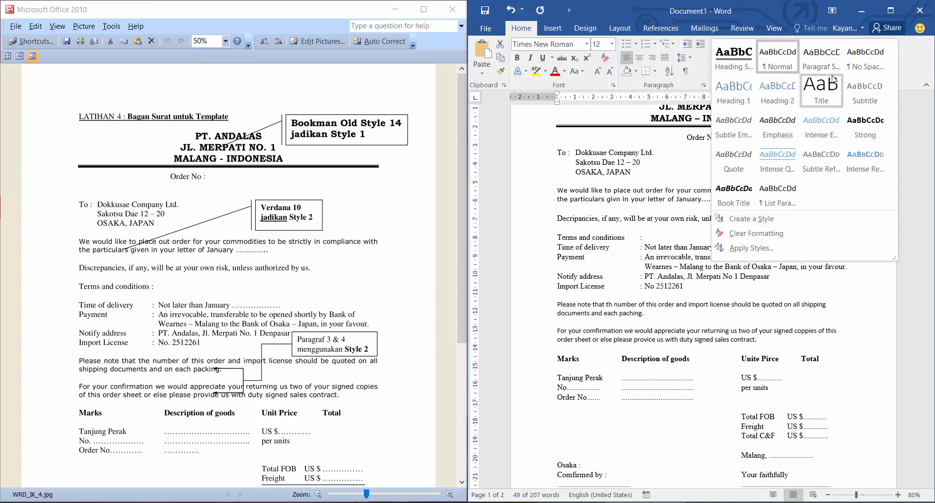
{"action": "left_click", "coordinate": [821, 57]}
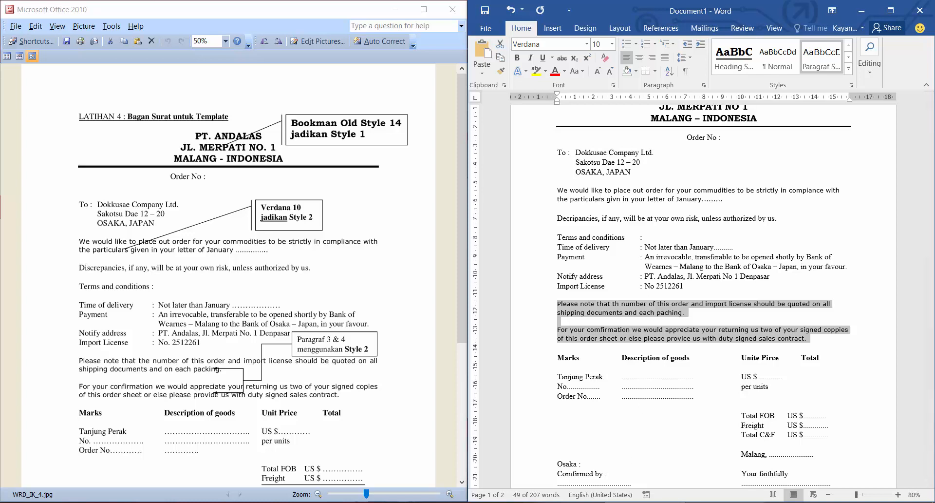
Switch to Notepad and replace the note with two lines: Mengisi Tabulasi and Membuat Style.
{"action": "key", "text": "alt+Tab"}
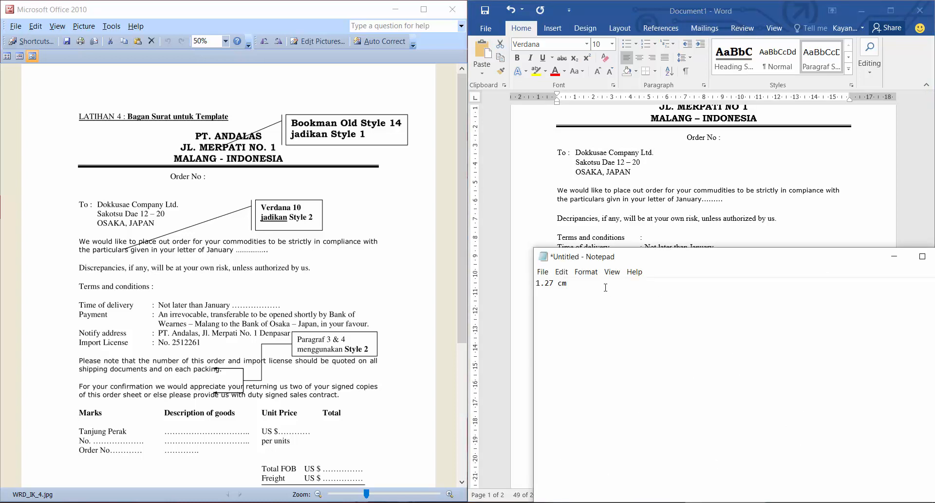
{"action": "key", "text": "ctrl+a"}
{"action": "type", "text": "Tabulasi"}
{"action": "key", "text": "Return"}
{"action": "type", "text": "StyleMembuat Mengisi"}
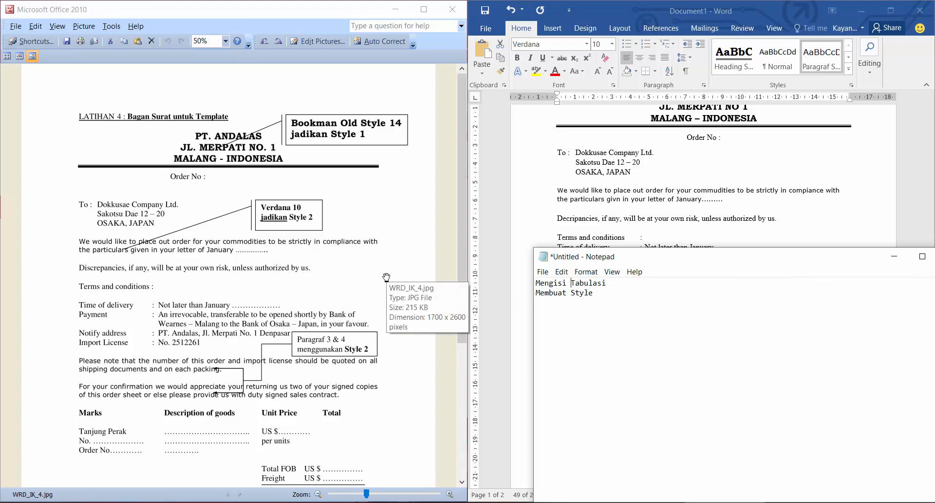
Return to the Word letter and compare it with the sample image, including the signature block and the saving instructions below it.
{"action": "left_click", "coordinate": [582, 208]}
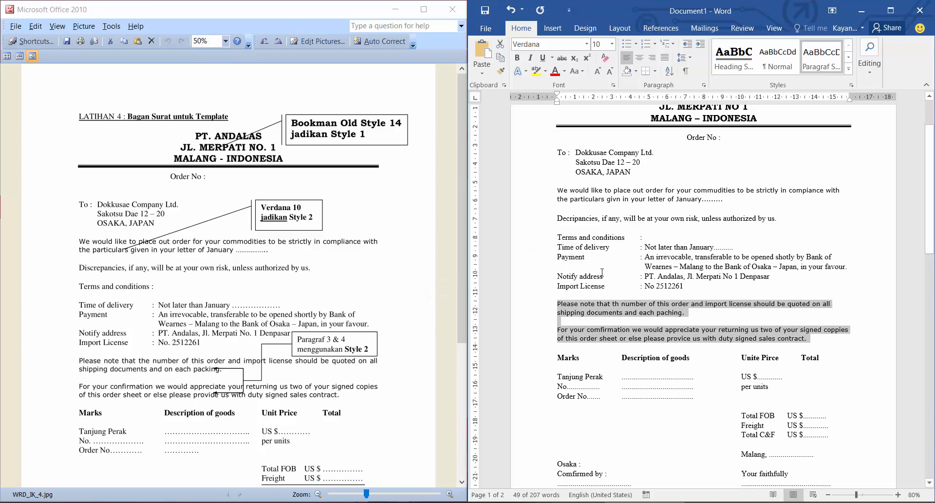
{"action": "left_click", "coordinate": [623, 238]}
{"action": "scroll", "coordinate": [624, 238], "scroll_direction": "down", "scroll_amount": 4}
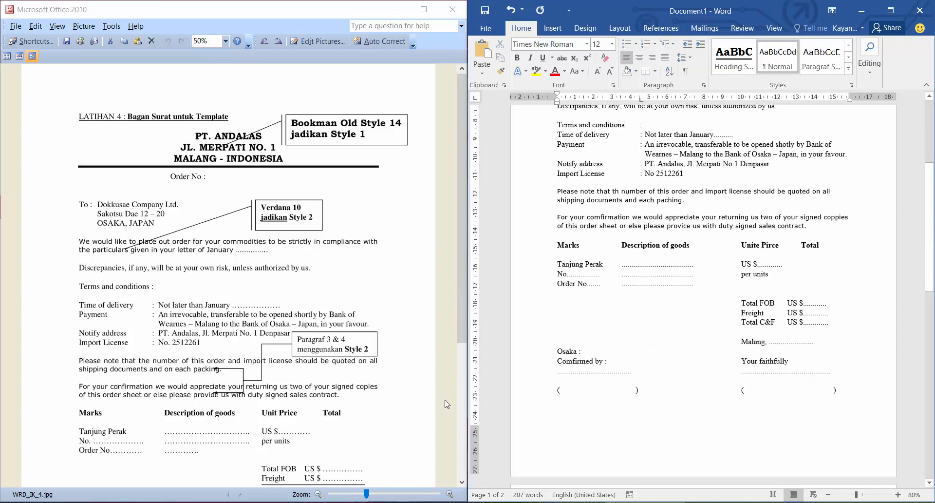
{"action": "left_click", "coordinate": [349, 414]}
{"action": "scroll", "coordinate": [349, 414], "scroll_direction": "down", "scroll_amount": 5}
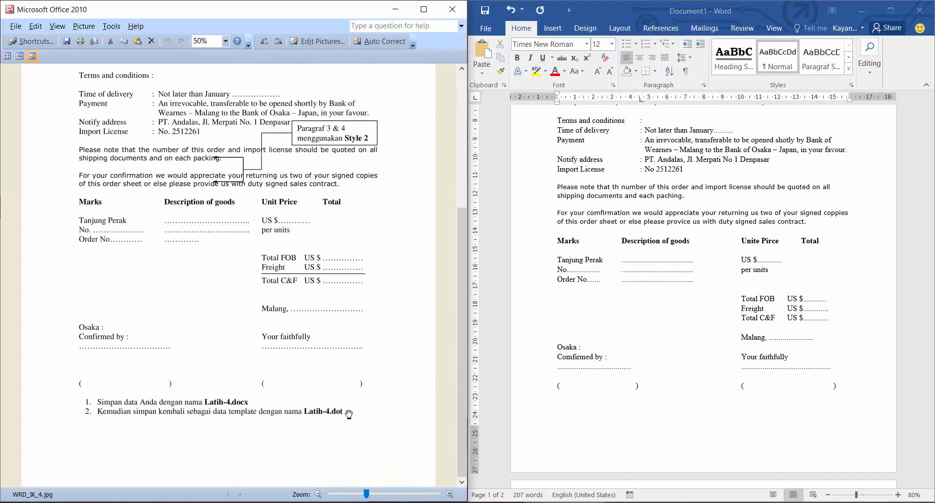
{"action": "scroll", "coordinate": [324, 385], "scroll_direction": "up", "scroll_amount": 4}
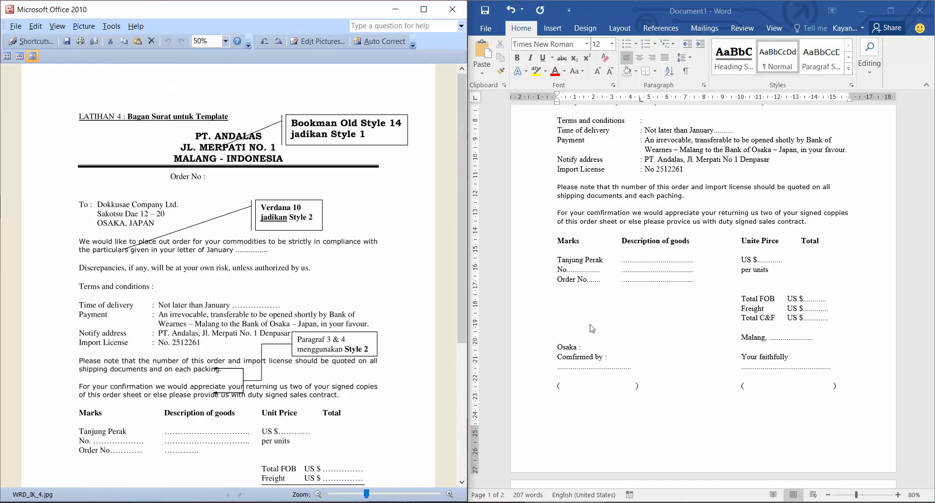
{"action": "scroll", "coordinate": [644, 322], "scroll_direction": "up", "scroll_amount": 5}
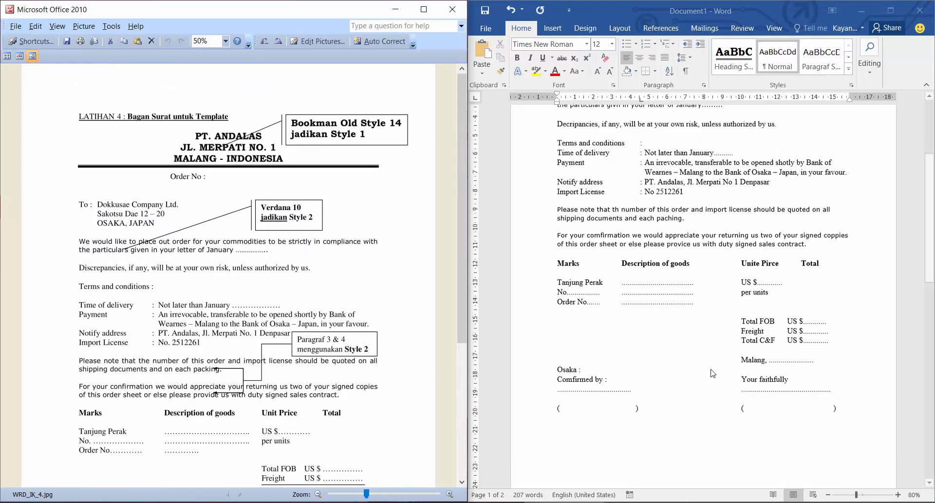